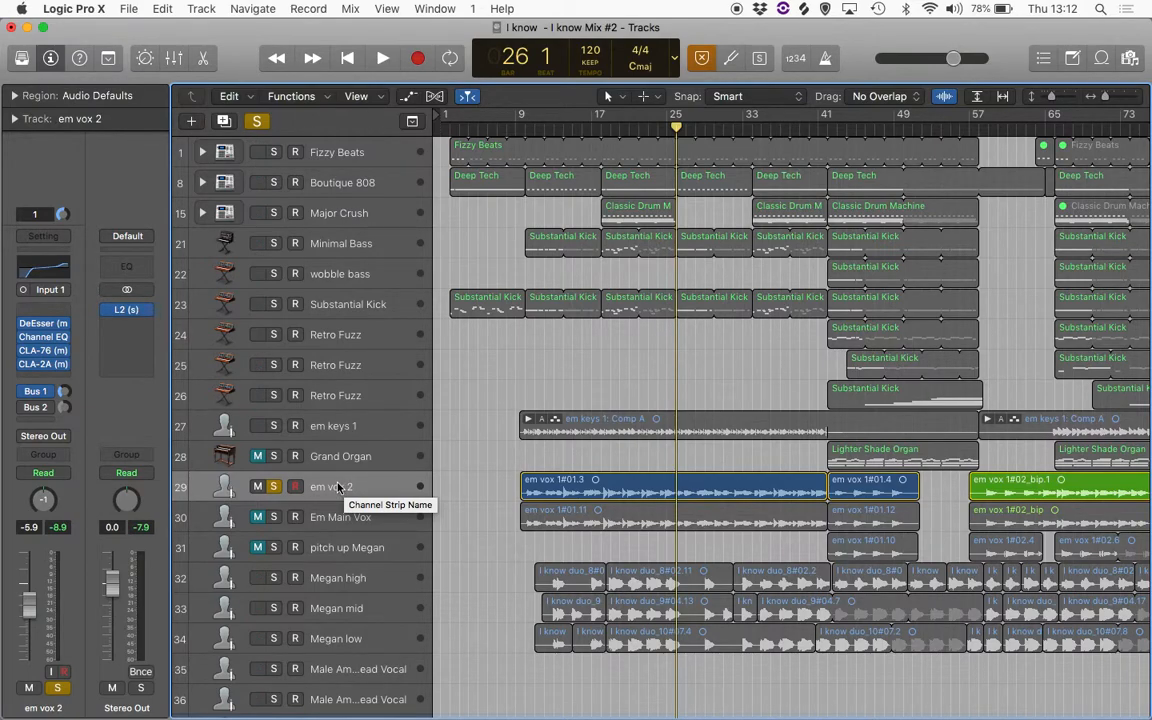
Turn on flex editing for the project and set the em vox 2 track's flex mode to Flex Pitch.
{"action": "left_click", "coordinate": [379, 482]}
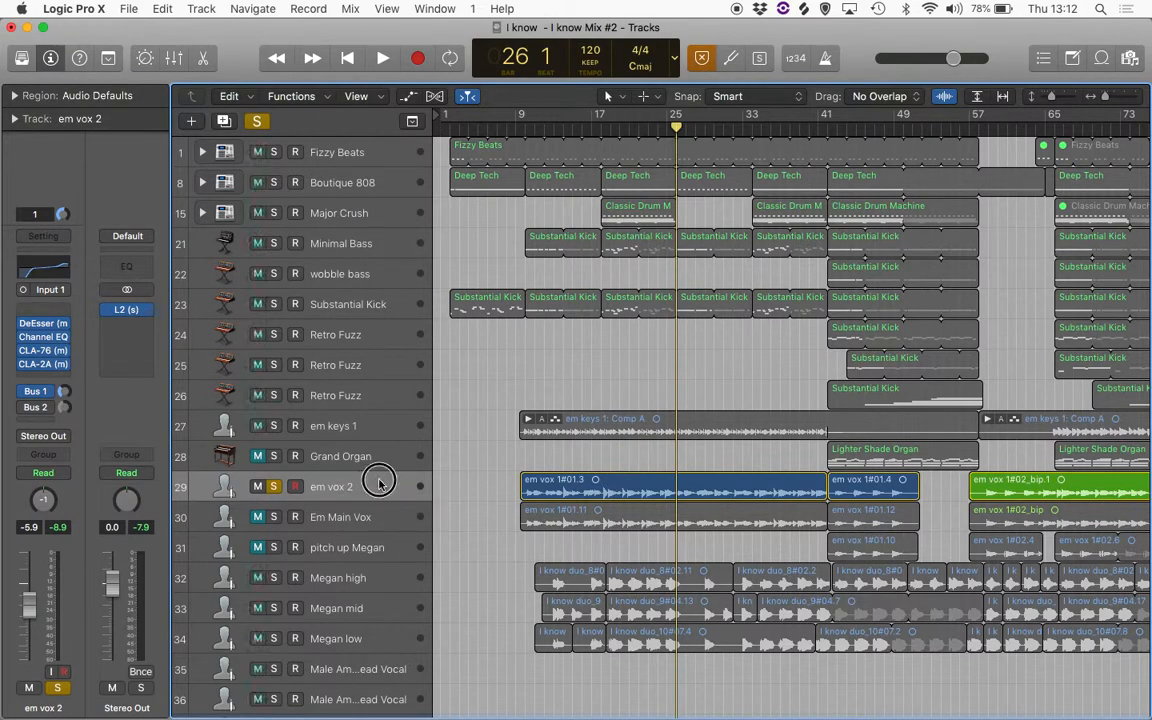
{"action": "left_click", "coordinate": [435, 97]}
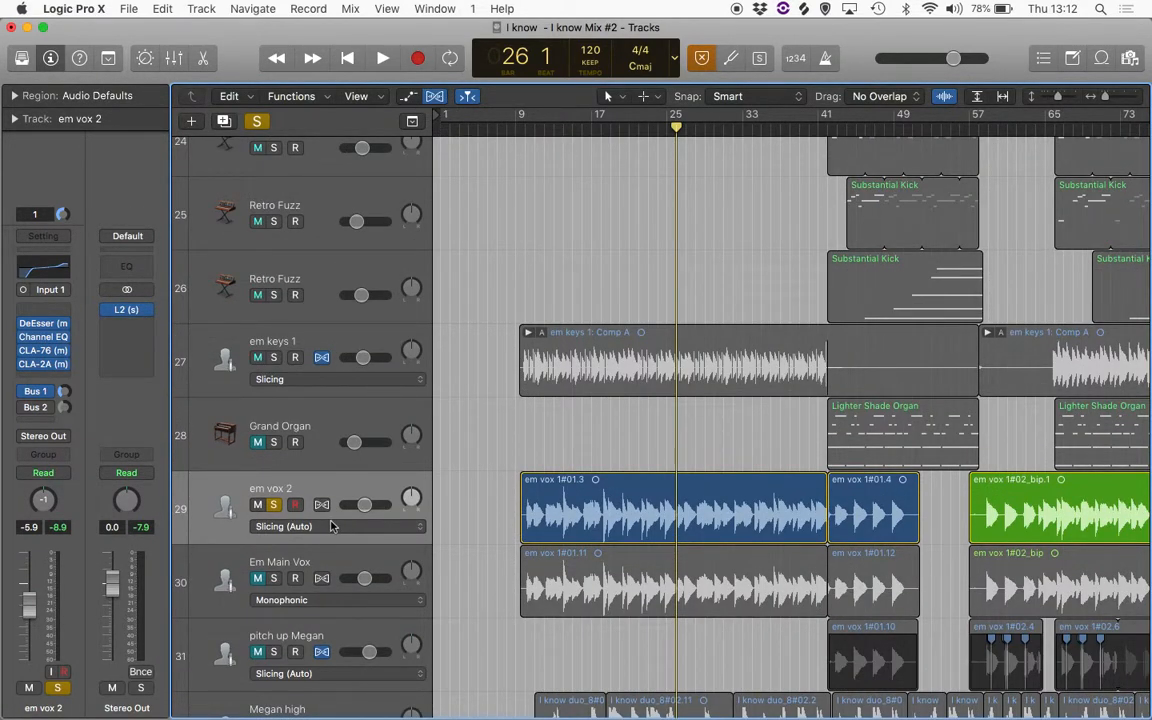
{"action": "scroll", "coordinate": [332, 526], "scroll_direction": "up", "scroll_amount": 5}
{"action": "scroll", "coordinate": [332, 526], "scroll_direction": "down", "scroll_amount": 2}
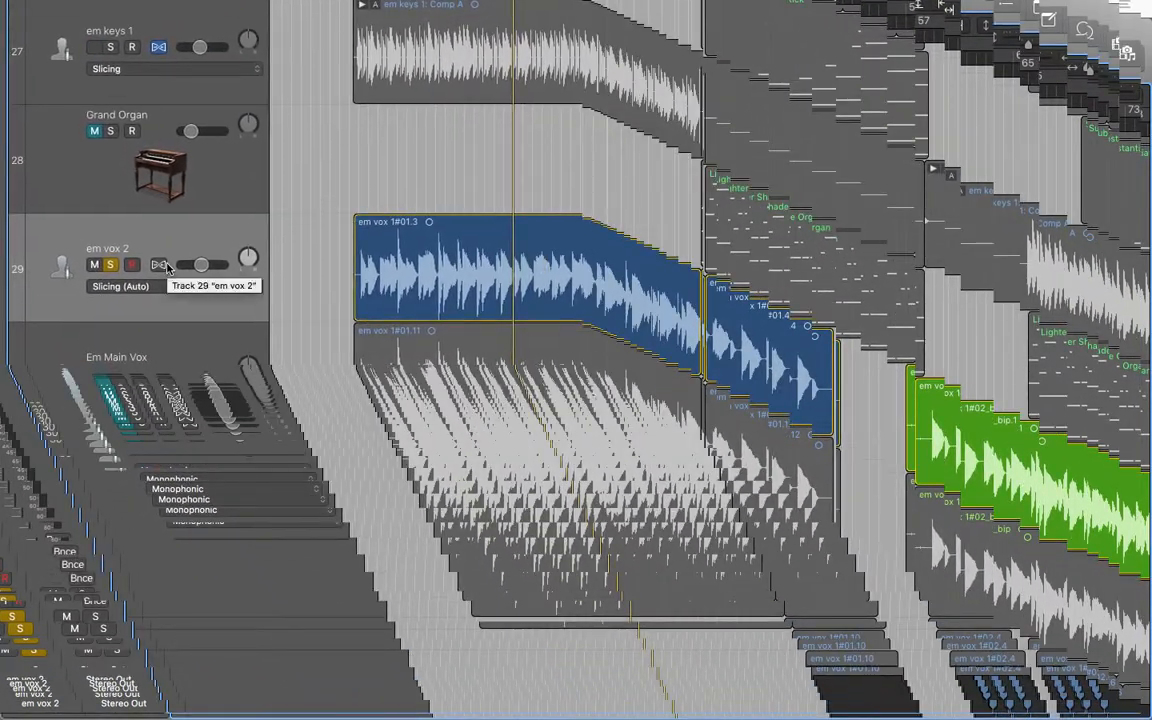
{"action": "left_click", "coordinate": [152, 290]}
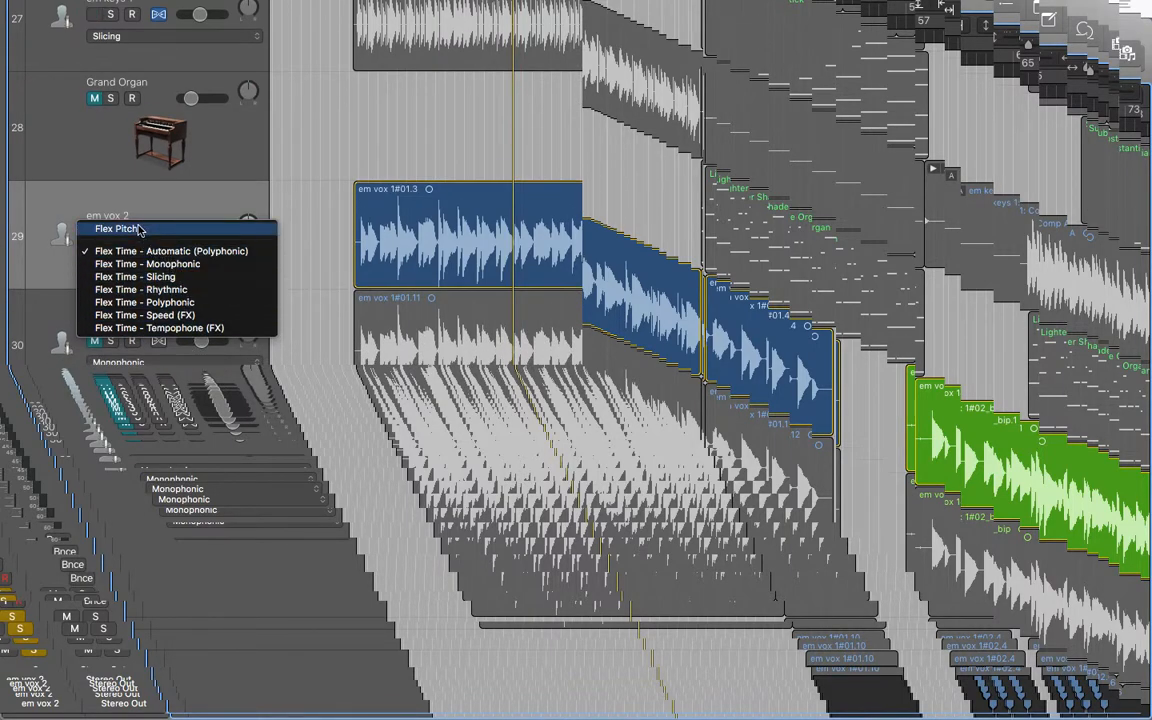
{"action": "left_click", "coordinate": [140, 229]}
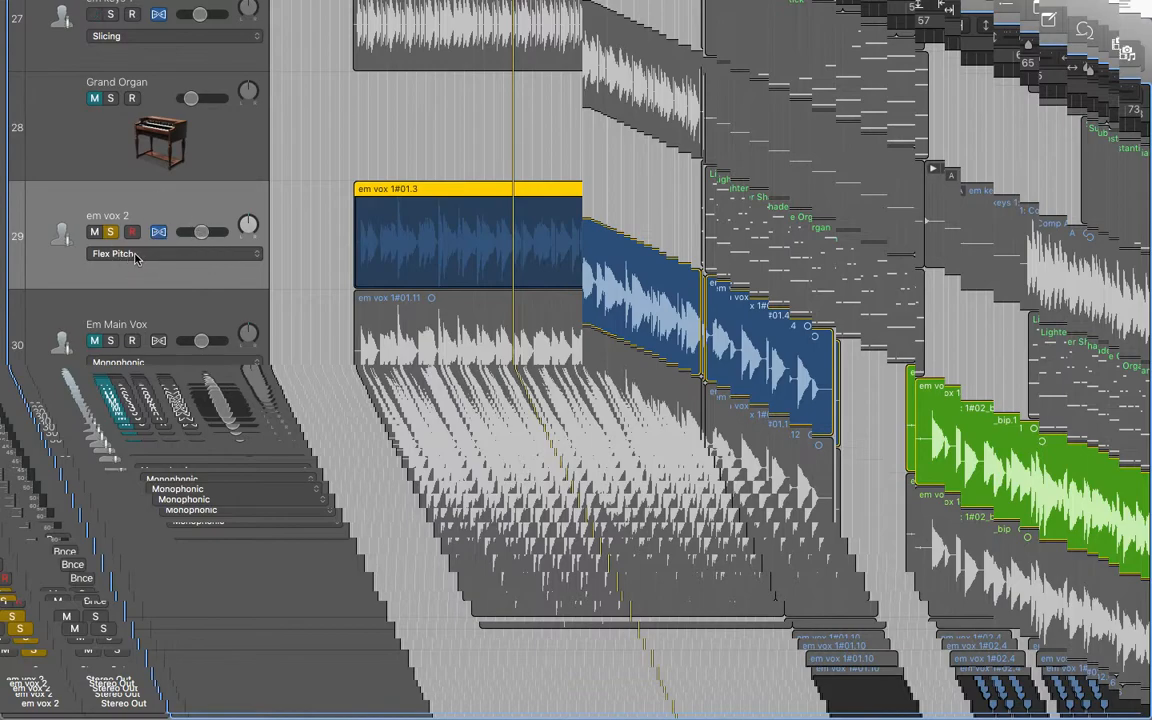
{"action": "left_click", "coordinate": [250, 257]}
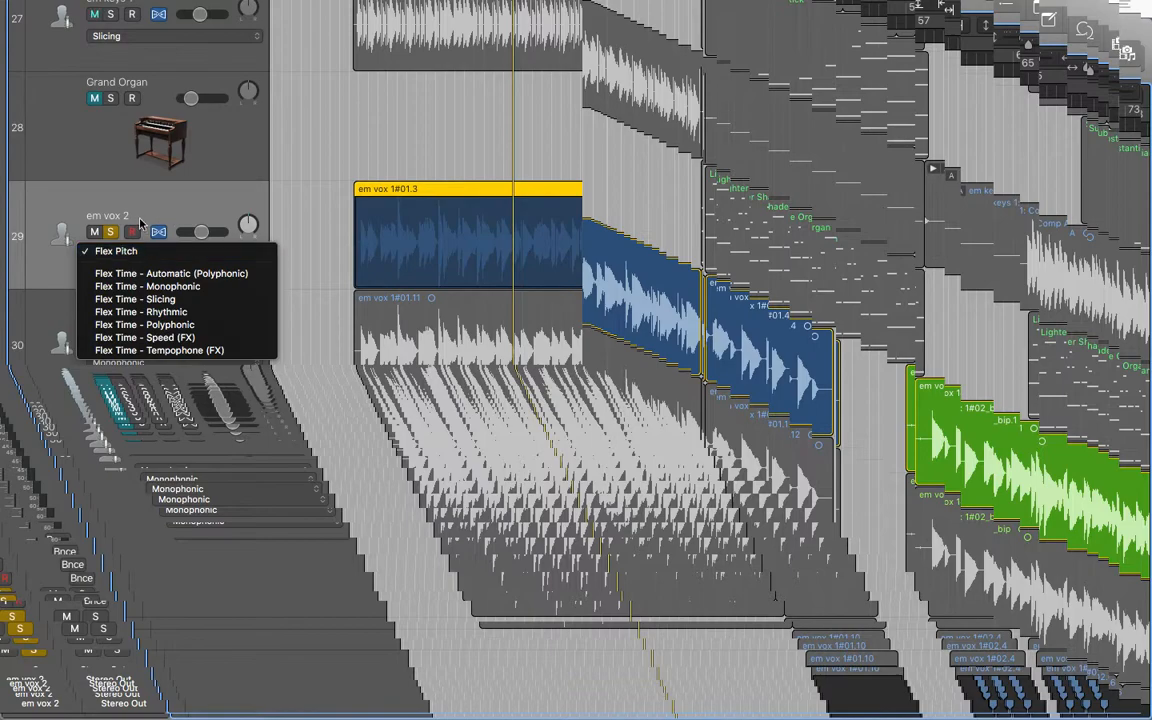
{"action": "left_click", "coordinate": [276, 201]}
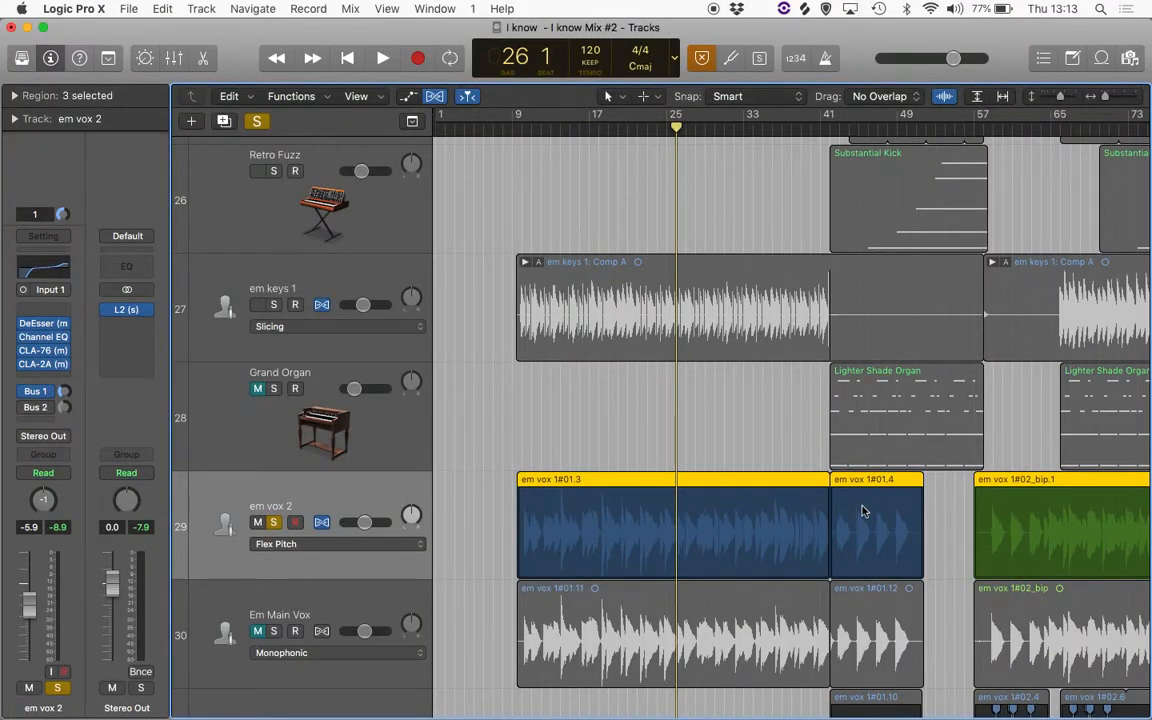
{"action": "scroll", "coordinate": [864, 510], "scroll_direction": "right", "scroll_amount": 3}
{"action": "scroll", "coordinate": [864, 510], "scroll_direction": "left", "scroll_amount": 2}
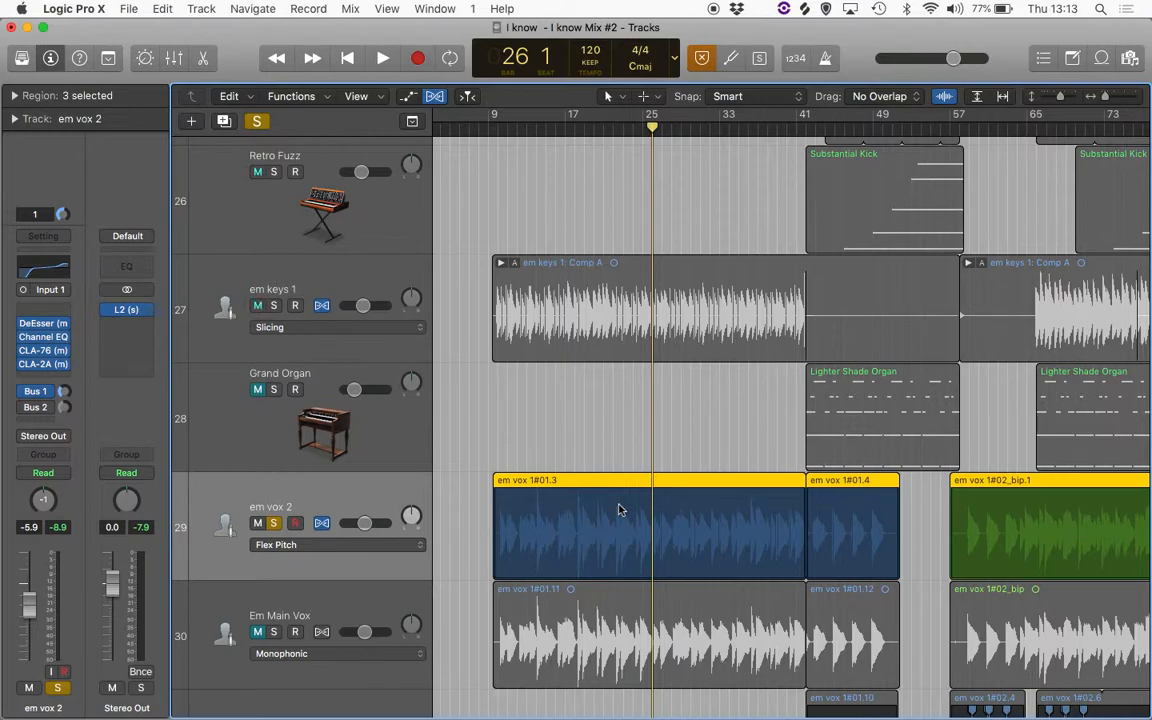
{"action": "double_click", "coordinate": [618, 509]}
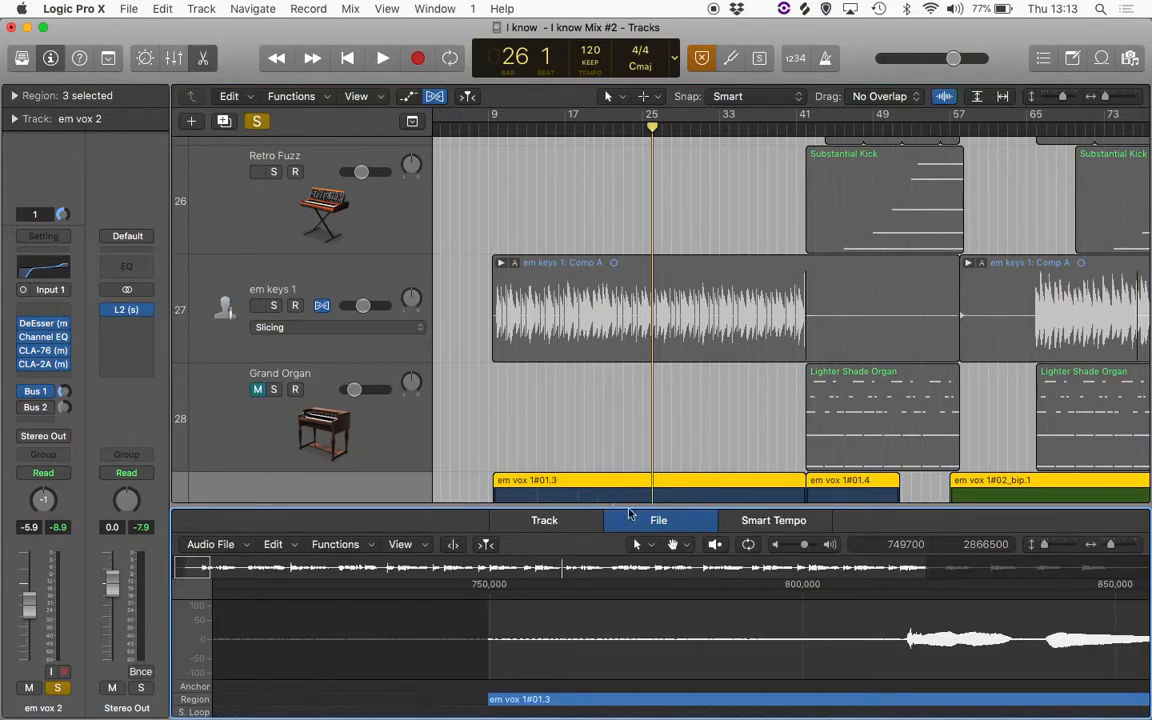
{"action": "left_click_drag", "start_coordinate": [632, 509], "coordinate": [487, 131]}
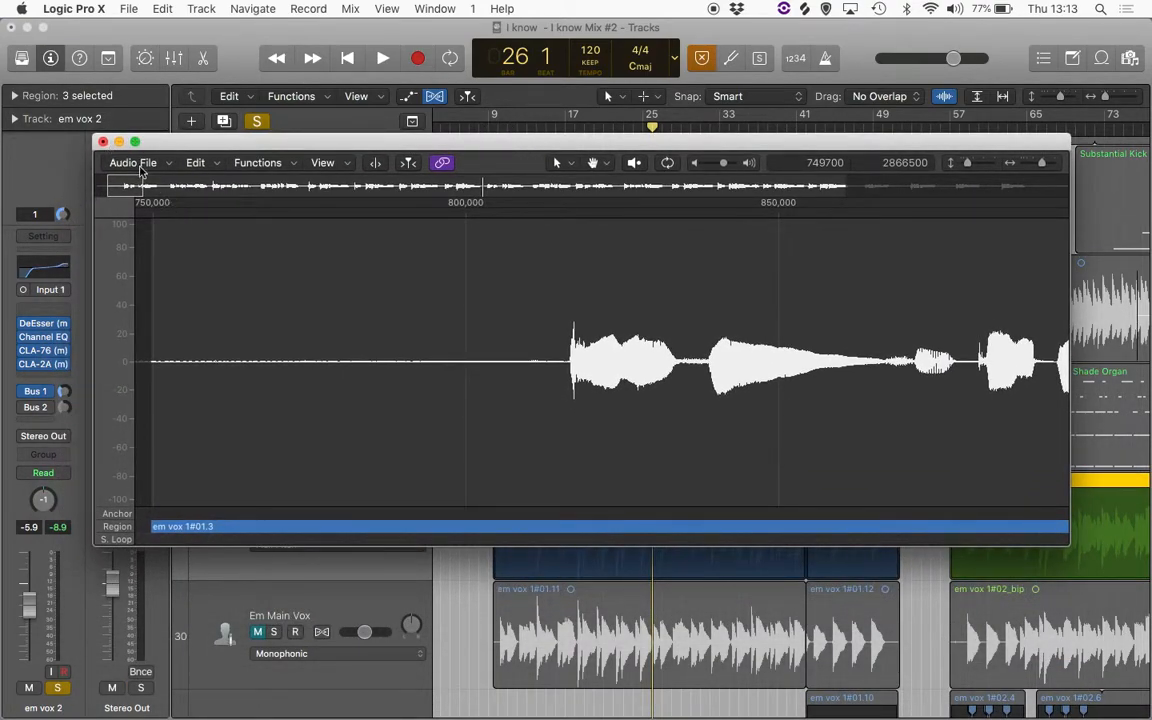
{"action": "left_click", "coordinate": [102, 141]}
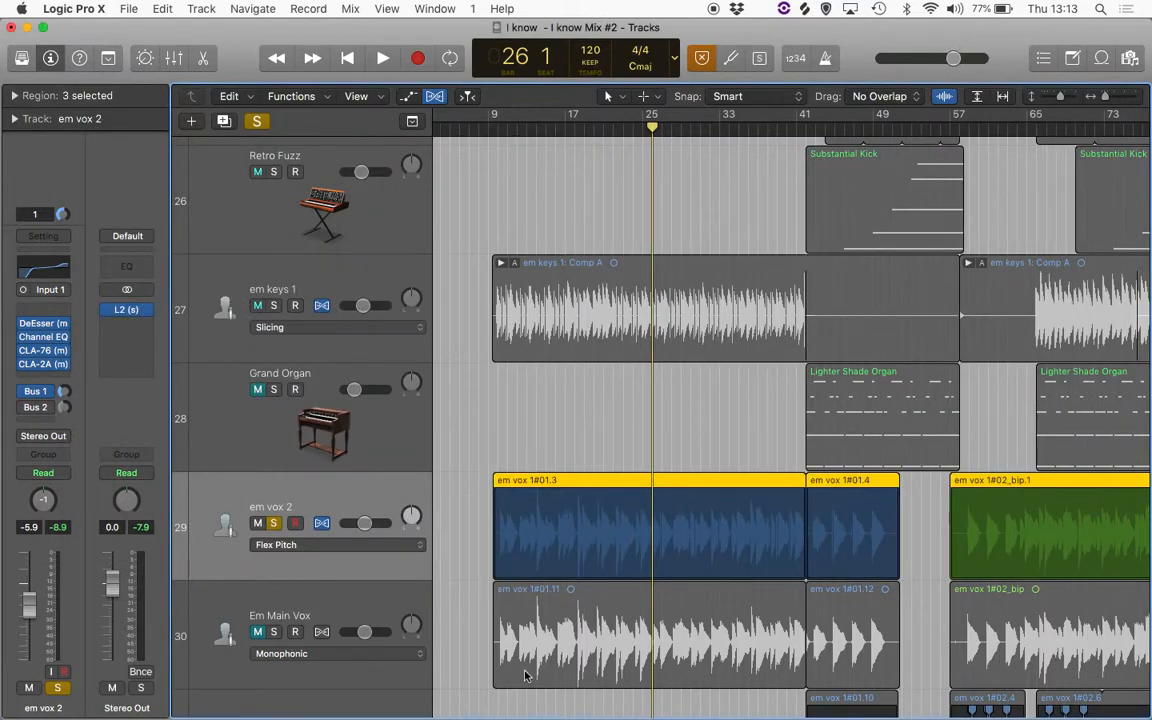
Open the em vox 1#01.3 region in an enlarged Track editor and show its Flex Pitch notes.
{"action": "double_click", "coordinate": [594, 503]}
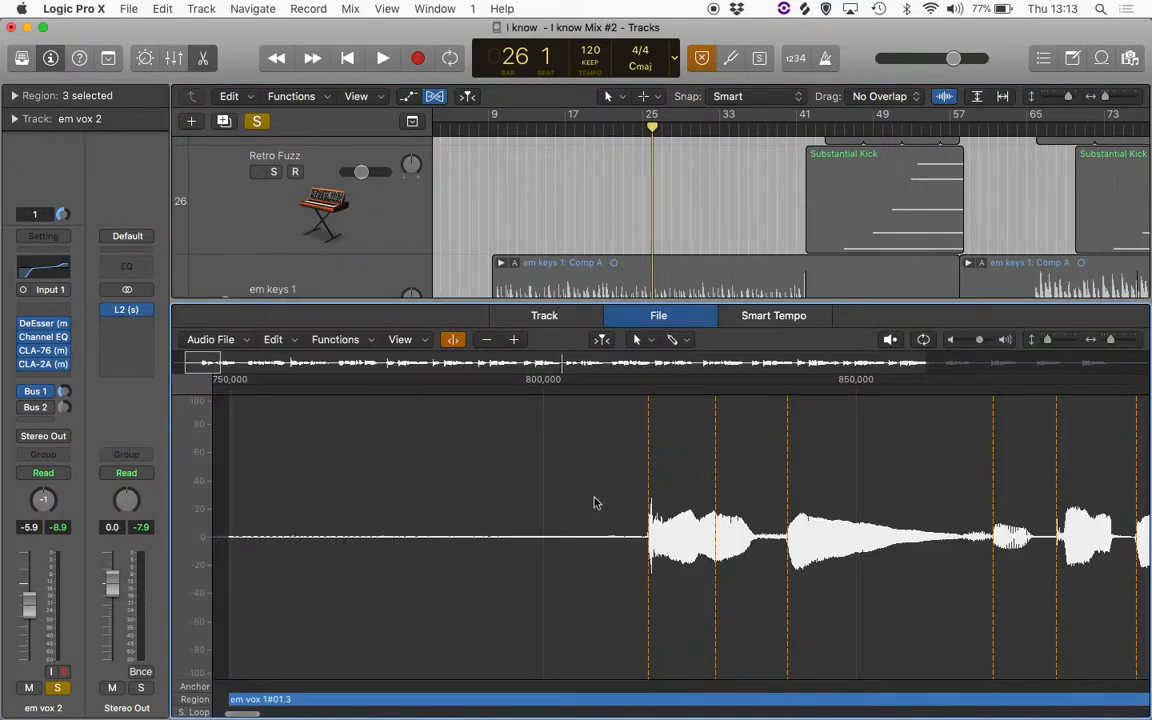
{"action": "left_click_drag", "start_coordinate": [586, 303], "coordinate": [581, 263]}
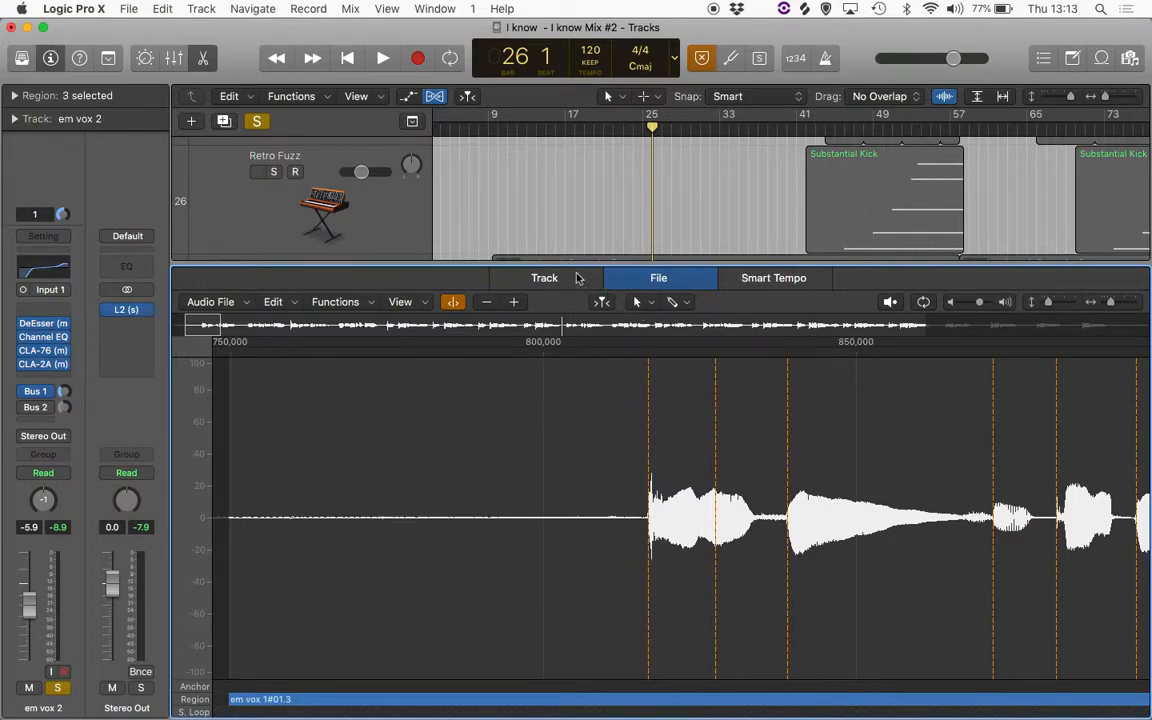
{"action": "left_click", "coordinate": [545, 279]}
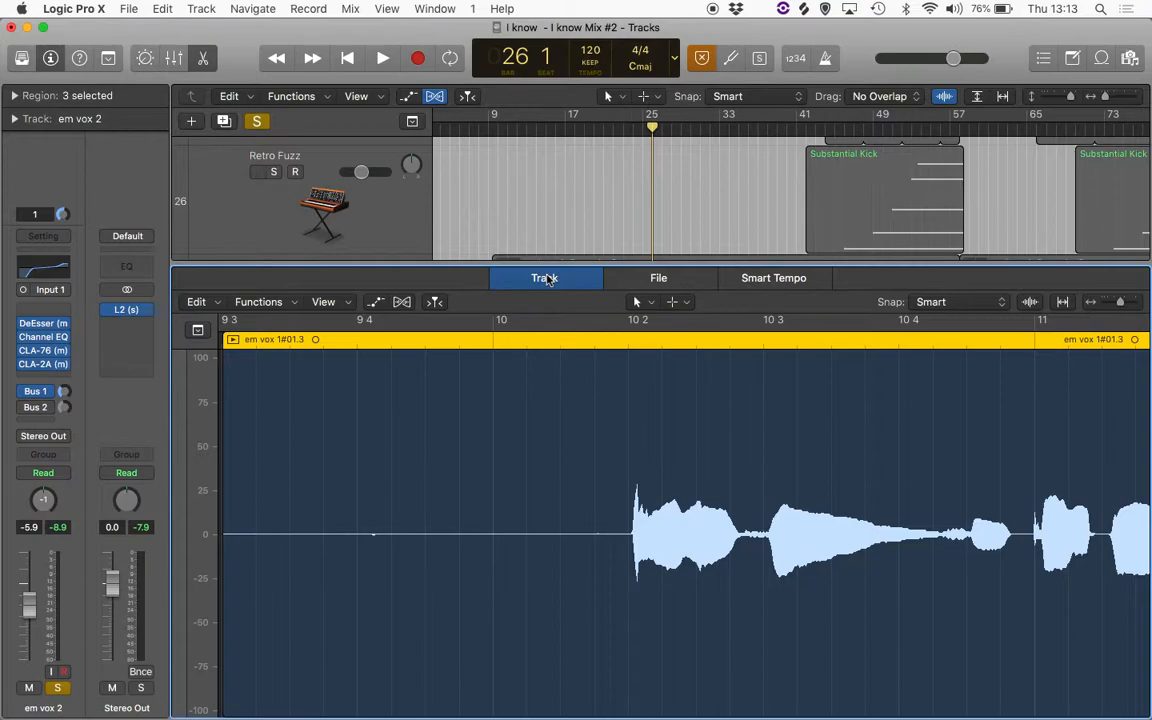
{"action": "left_click", "coordinate": [403, 304]}
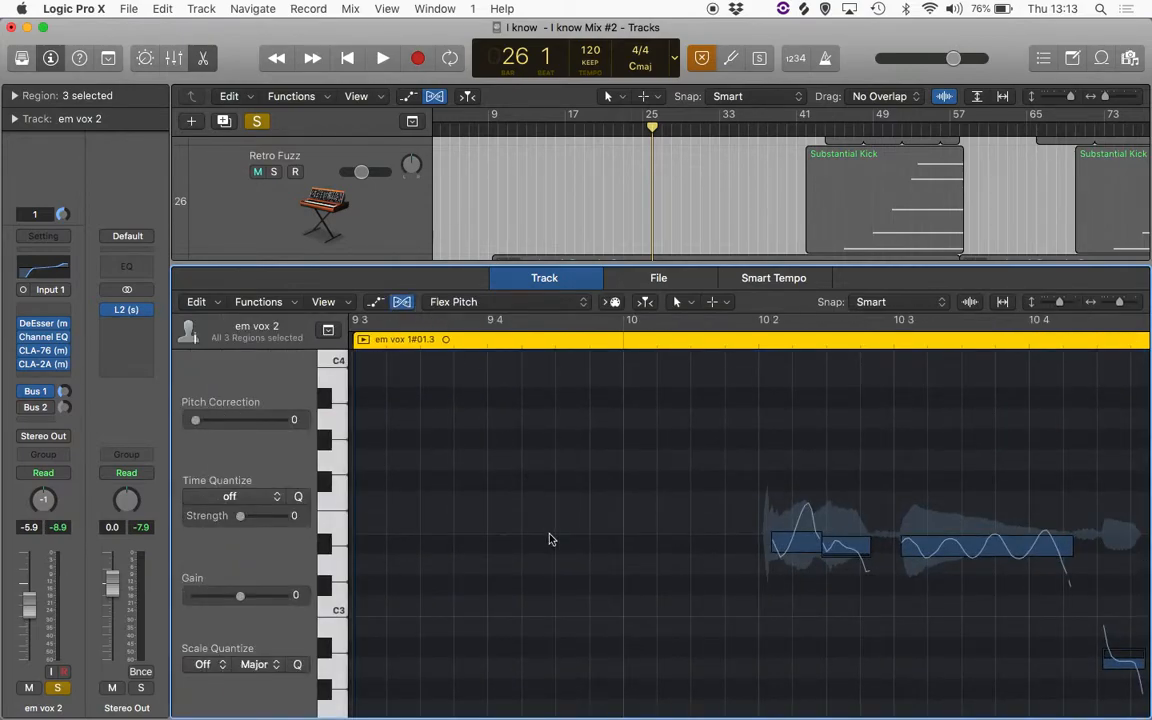
Examine the detected notes and pitch curves in bars 10 and 11 of the em vox 1#01.3 region.
{"action": "scroll", "coordinate": [891, 647], "scroll_direction": "right", "scroll_amount": 10}
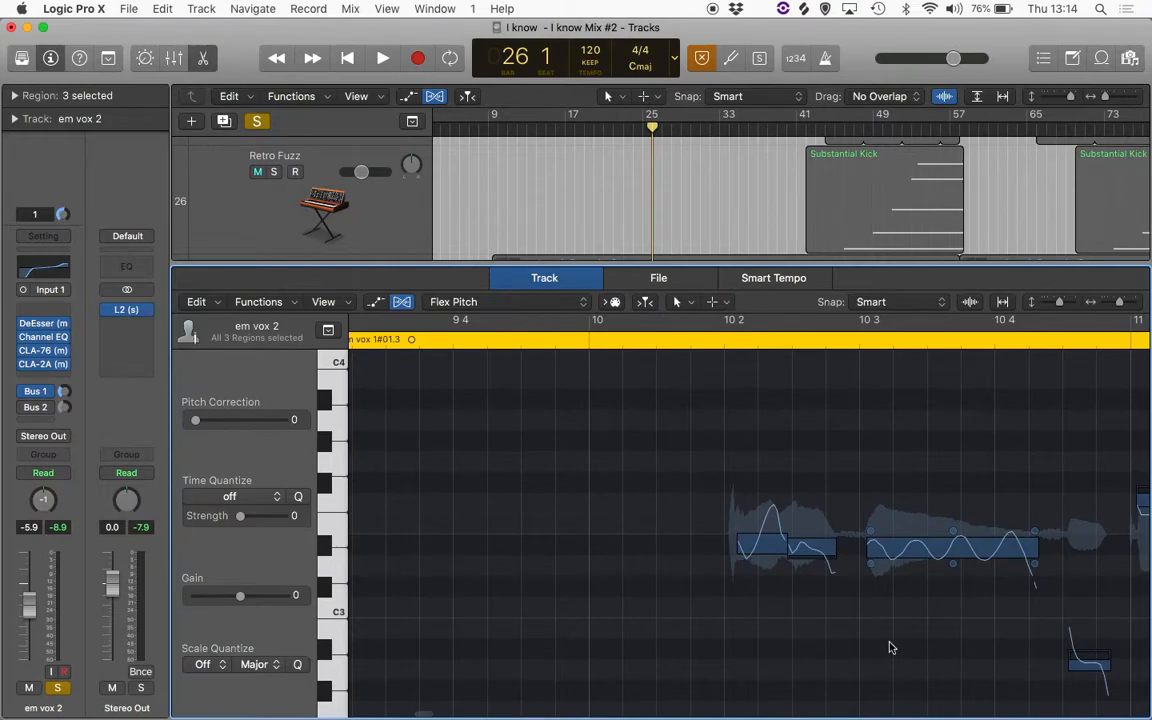
{"action": "scroll", "coordinate": [891, 647], "scroll_direction": "right", "scroll_amount": 3}
{"action": "scroll", "coordinate": [887, 645], "scroll_direction": "left", "scroll_amount": 5}
{"action": "scroll", "coordinate": [887, 647], "scroll_direction": "right", "scroll_amount": 2}
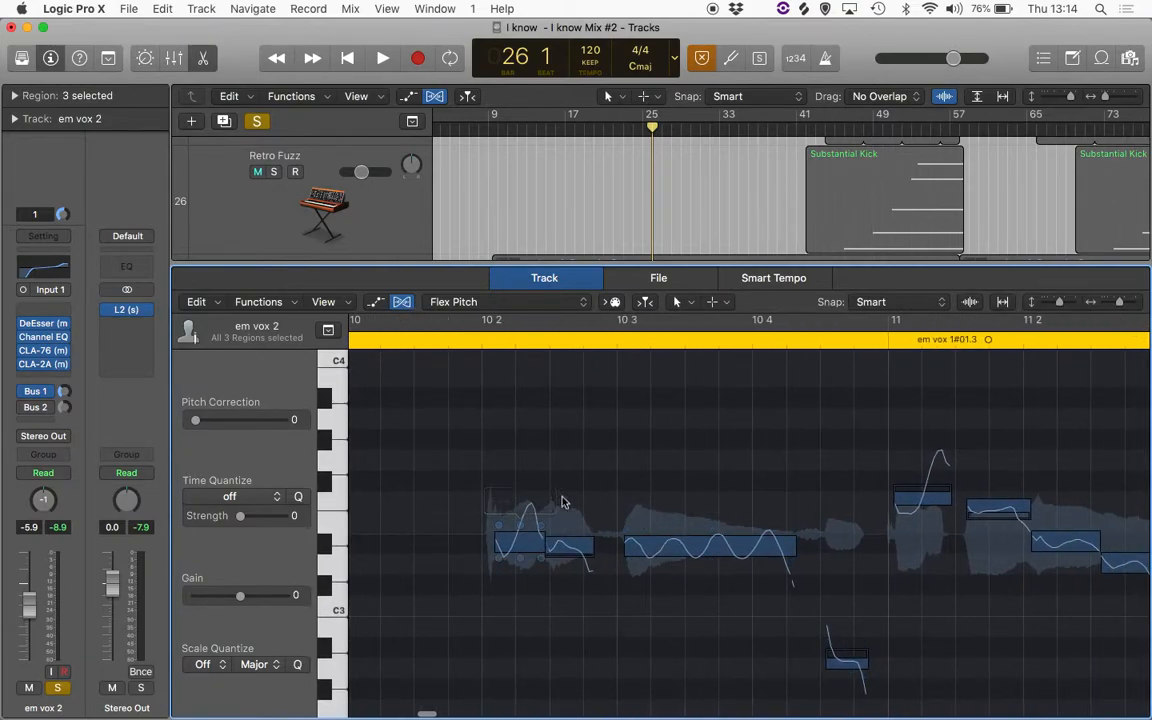
{"action": "scroll", "coordinate": [699, 645], "scroll_direction": "down", "scroll_amount": 3}
{"action": "scroll", "coordinate": [699, 645], "scroll_direction": "up", "scroll_amount": 1}
{"action": "scroll", "coordinate": [699, 645], "scroll_direction": "down", "scroll_amount": 1}
{"action": "scroll", "coordinate": [699, 645], "scroll_direction": "up", "scroll_amount": 3}
{"action": "scroll", "coordinate": [699, 644], "scroll_direction": "down", "scroll_amount": 1}
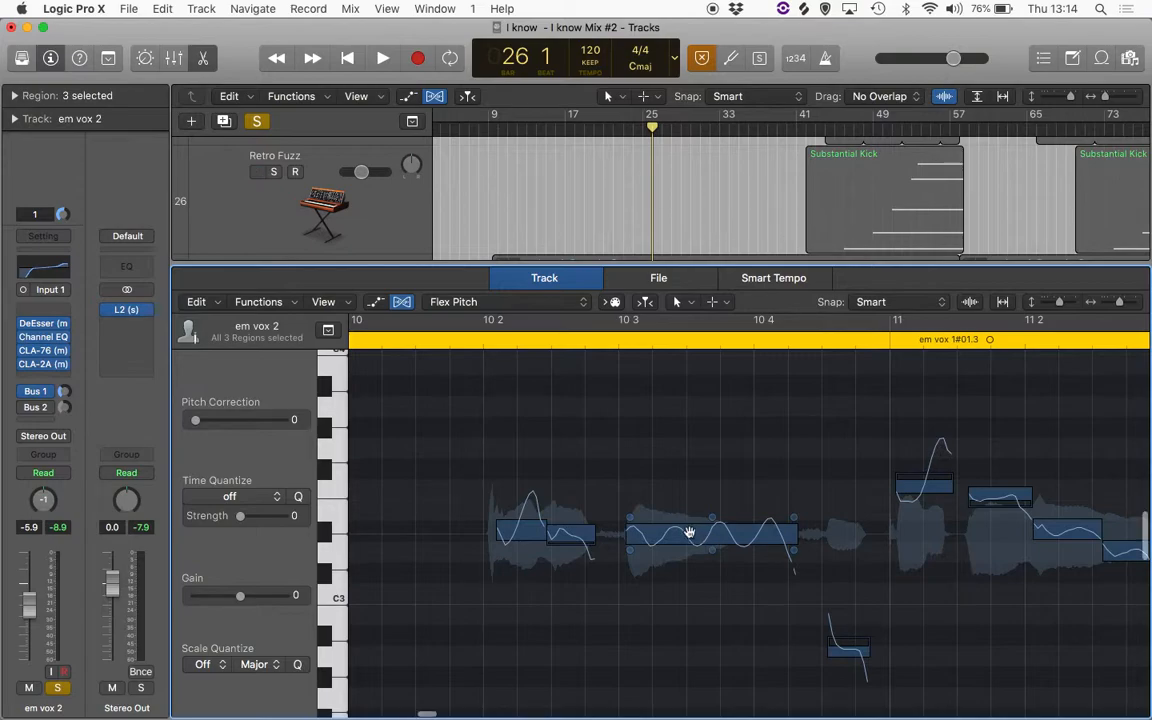
Try to shift the pitch of the long D#3 note near 10 3, switching MIDI In on and off again.
{"action": "left_click", "coordinate": [689, 532]}
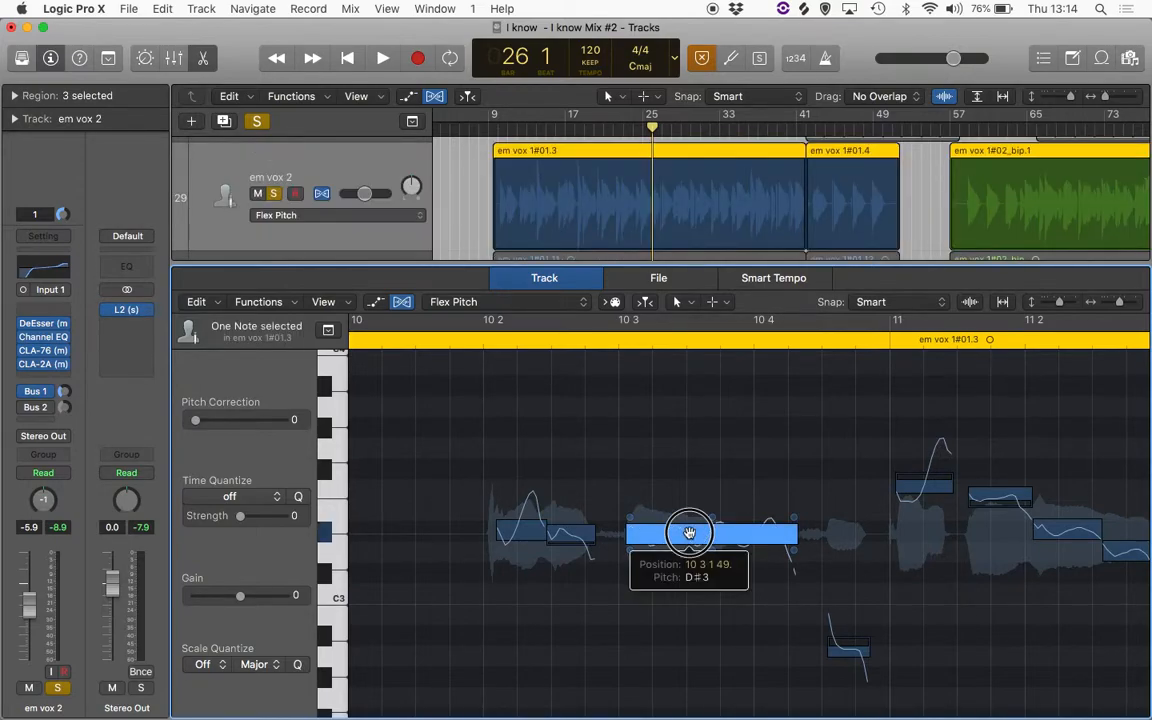
{"action": "mouse_move", "coordinate": [689, 533]}
{"action": "left_mouse_down"}
{"action": "mouse_move", "coordinate": [689, 499]}
{"action": "mouse_move", "coordinate": [689, 518]}
{"action": "left_mouse_up"}
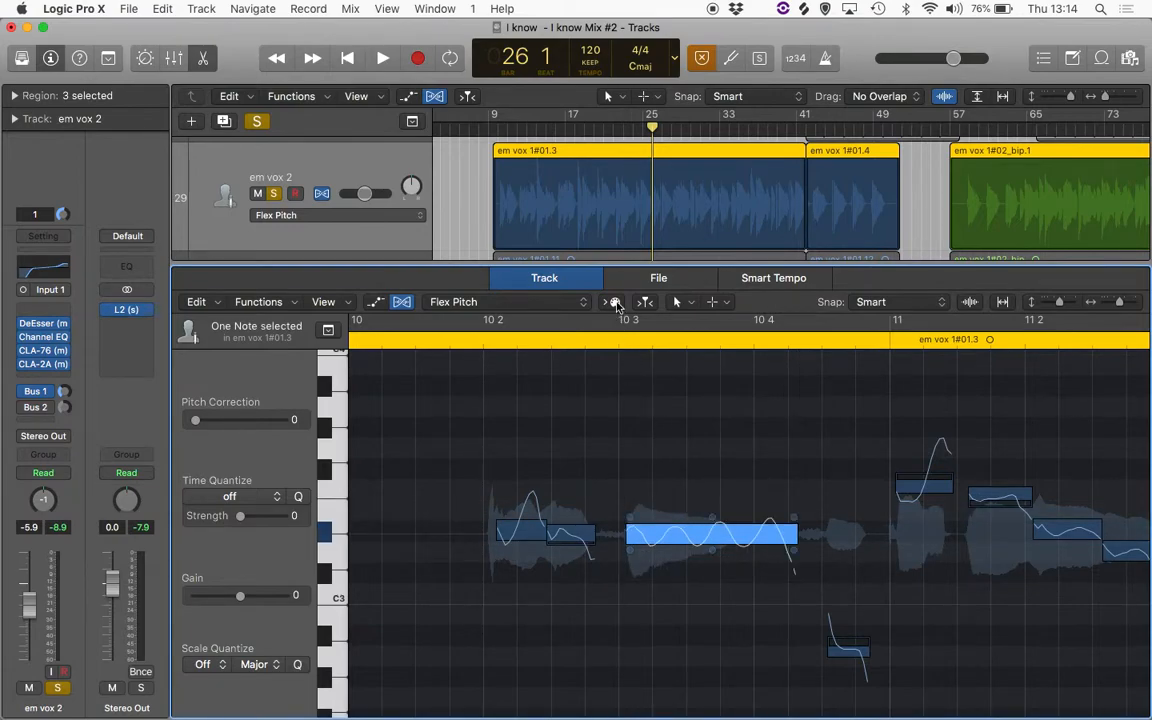
{"action": "left_click", "coordinate": [615, 302]}
{"action": "left_click", "coordinate": [617, 302]}
{"action": "left_click", "coordinate": [663, 531]}
{"action": "mouse_move", "coordinate": [663, 531]}
{"action": "left_mouse_down"}
{"action": "mouse_move", "coordinate": [658, 432]}
{"action": "mouse_move", "coordinate": [657, 519]}
{"action": "left_mouse_up"}
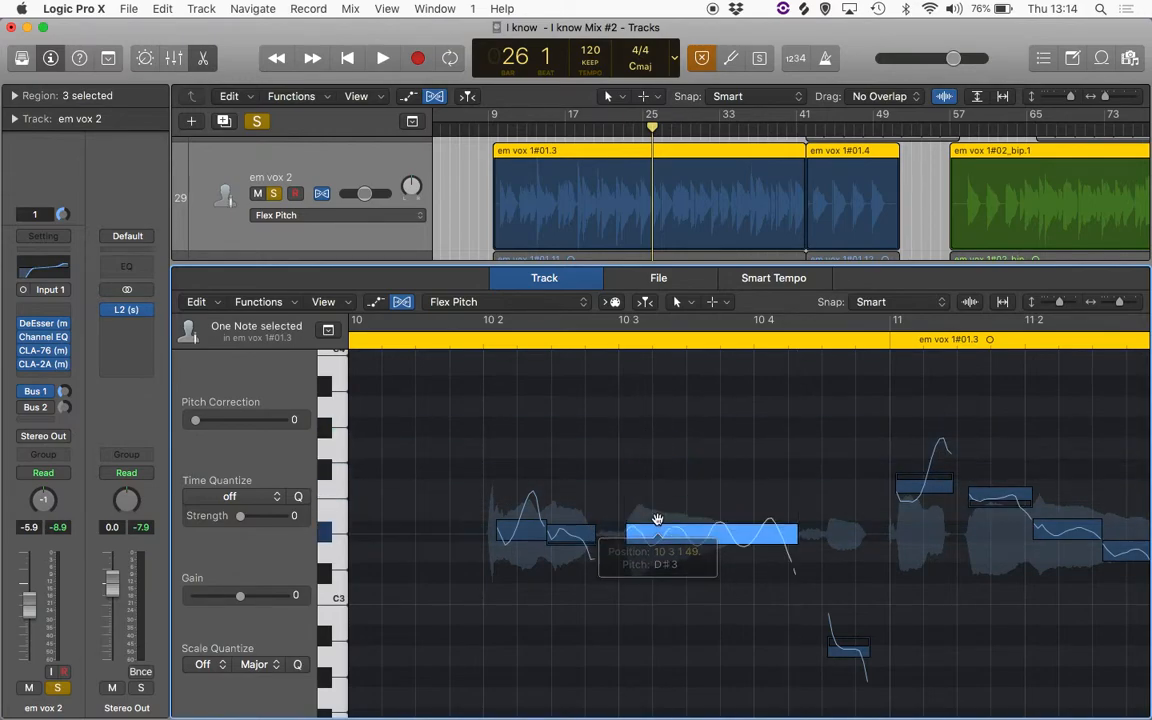
{"action": "left_click", "coordinate": [614, 301]}
{"action": "left_click", "coordinate": [657, 538]}
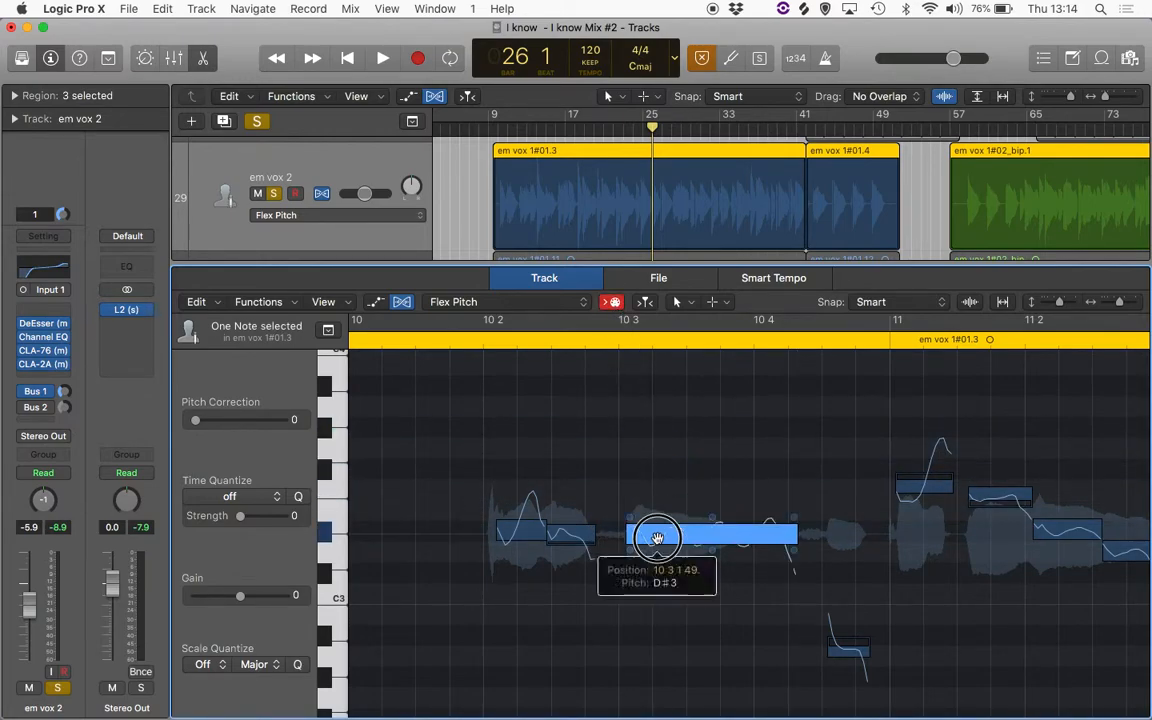
{"action": "mouse_move", "coordinate": [657, 538]}
{"action": "left_mouse_down"}
{"action": "mouse_move", "coordinate": [656, 483]}
{"action": "mouse_move", "coordinate": [655, 535]}
{"action": "left_mouse_up"}
{"action": "left_click", "coordinate": [615, 302]}
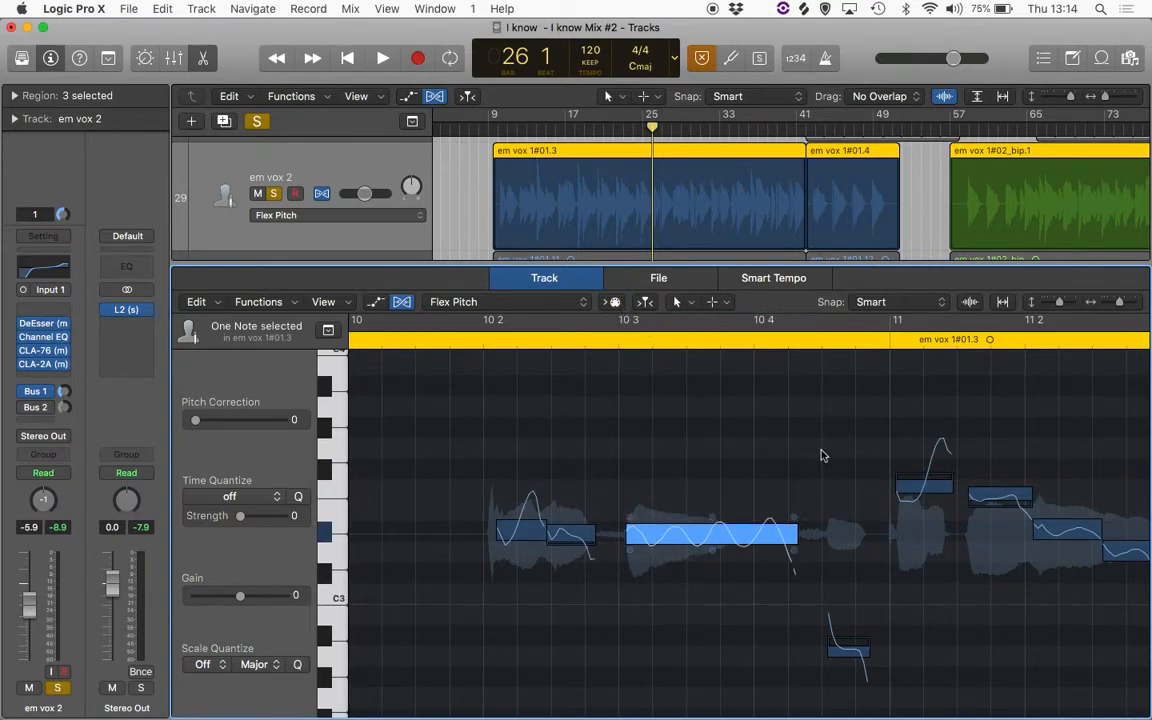
Examine the pitch drift and pitch curves of the notes between 10 2 and 10 4 up close.
{"action": "left_click", "coordinate": [516, 528]}
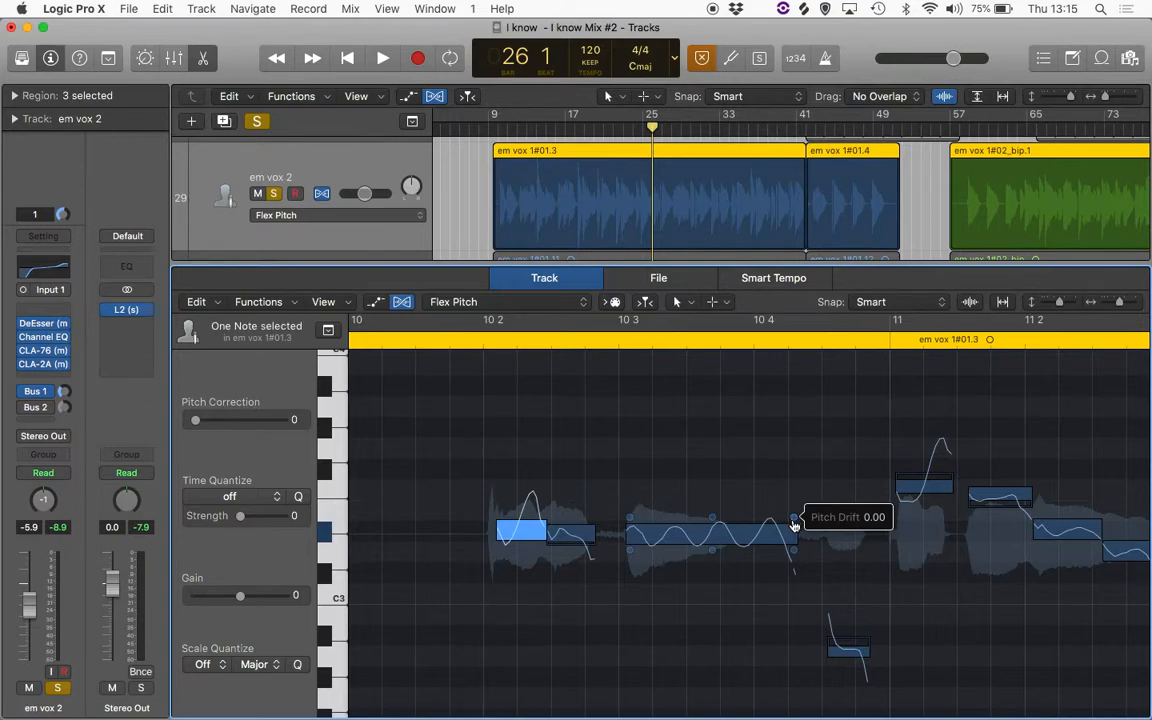
{"action": "left_click", "coordinate": [728, 531]}
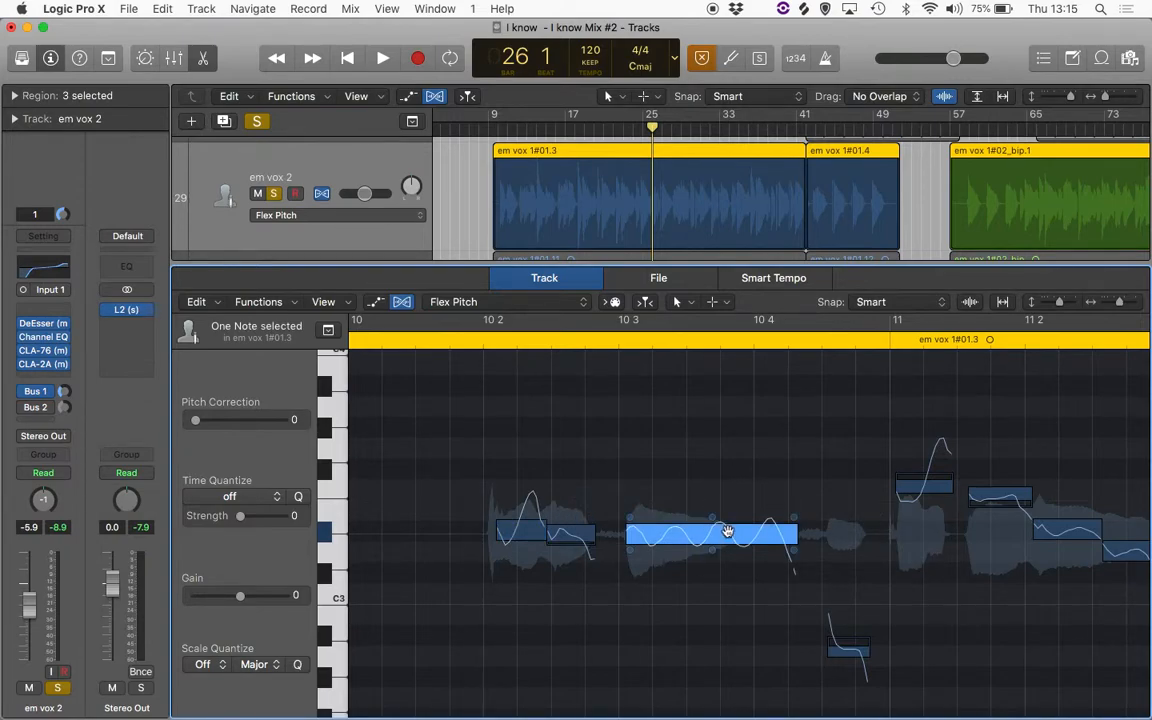
{"action": "scroll", "coordinate": [646, 539], "scroll_direction": "up", "scroll_amount": 10}
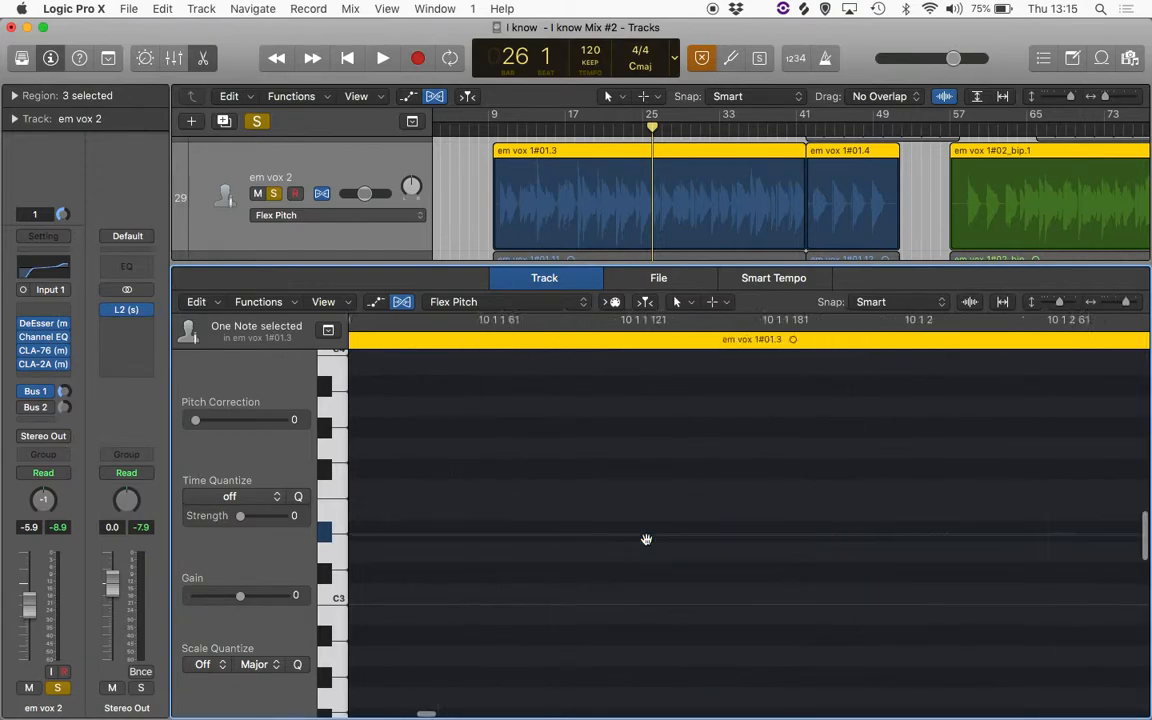
{"action": "scroll", "coordinate": [646, 539], "scroll_direction": "down", "scroll_amount": 7}
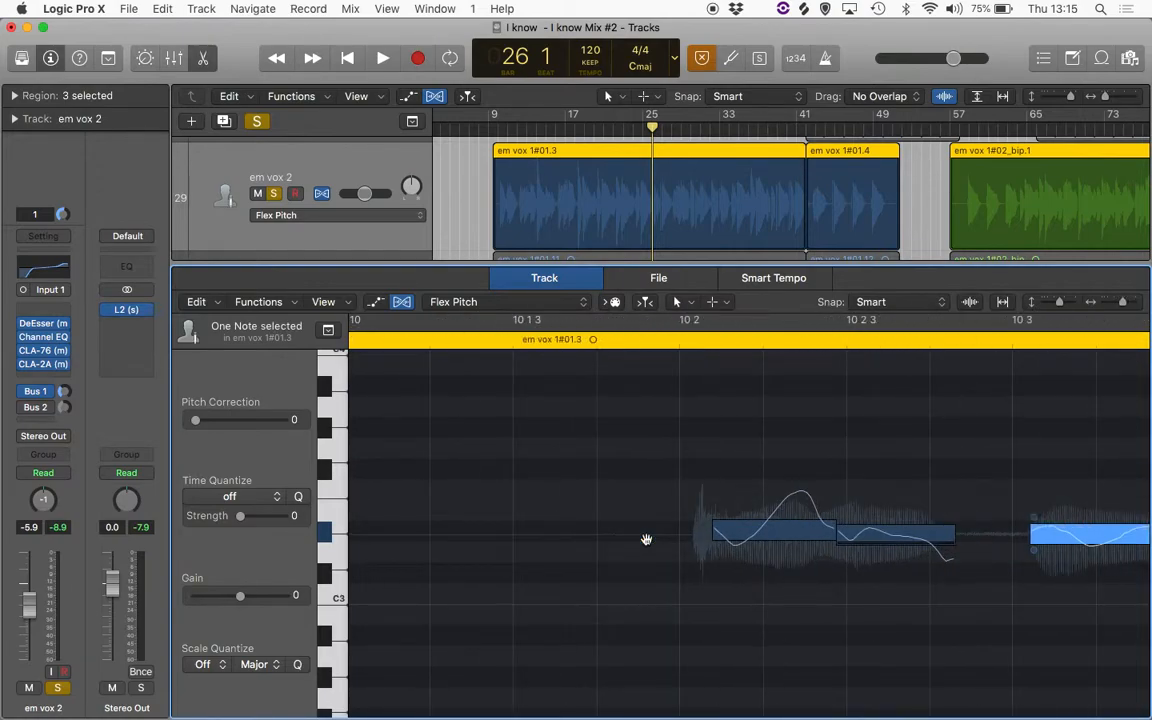
{"action": "scroll", "coordinate": [646, 539], "scroll_direction": "right", "scroll_amount": 6}
{"action": "scroll", "coordinate": [750, 538], "scroll_direction": "down", "scroll_amount": 2}
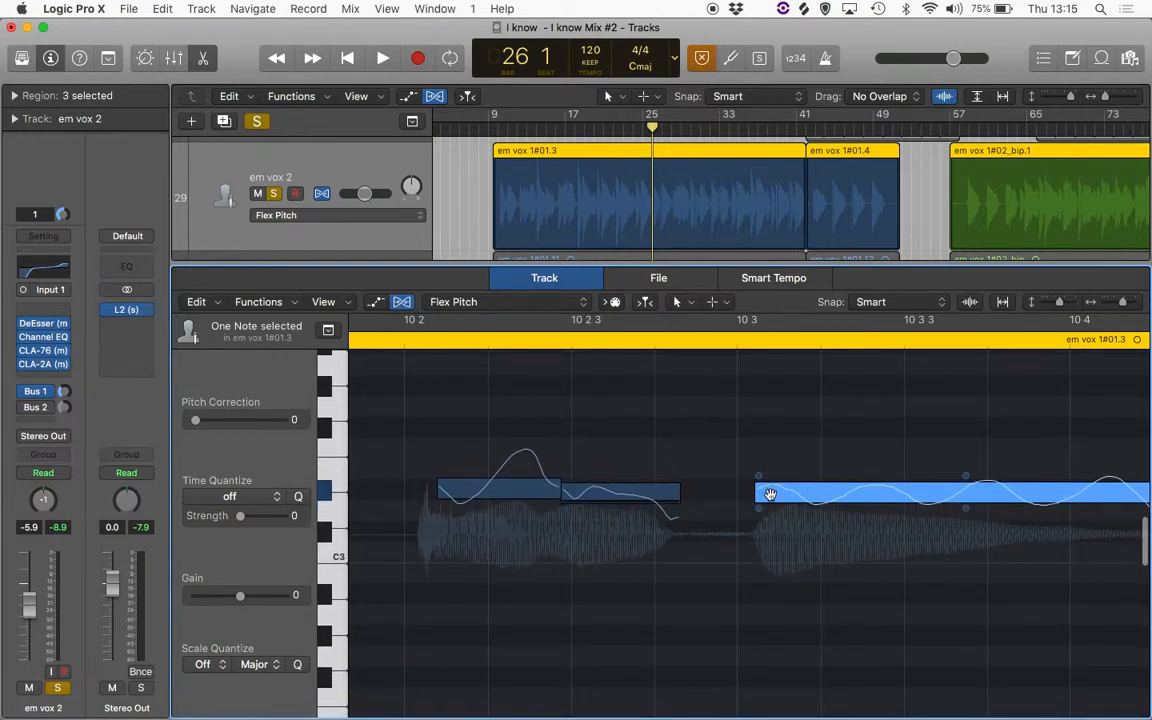
{"action": "scroll", "coordinate": [535, 572], "scroll_direction": "right", "scroll_amount": 2}
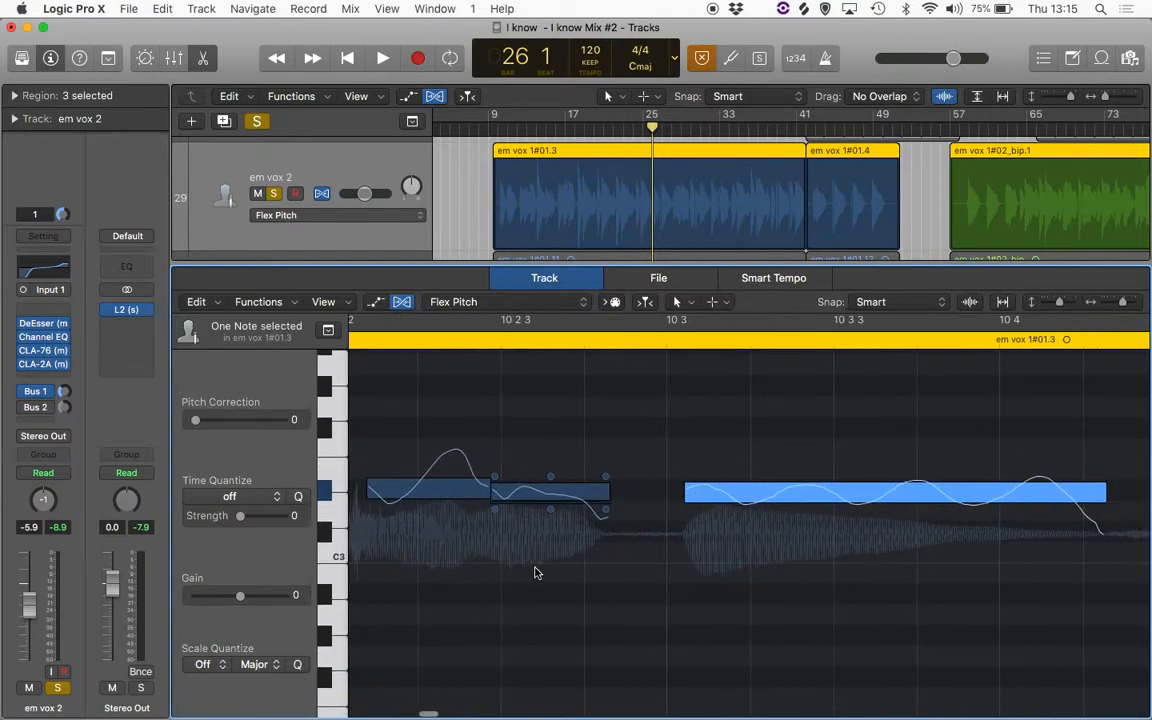
Select all the notes in the em vox 1#01.3 region and set their Pitch Correction to 100.
{"action": "left_click", "coordinate": [622, 502]}
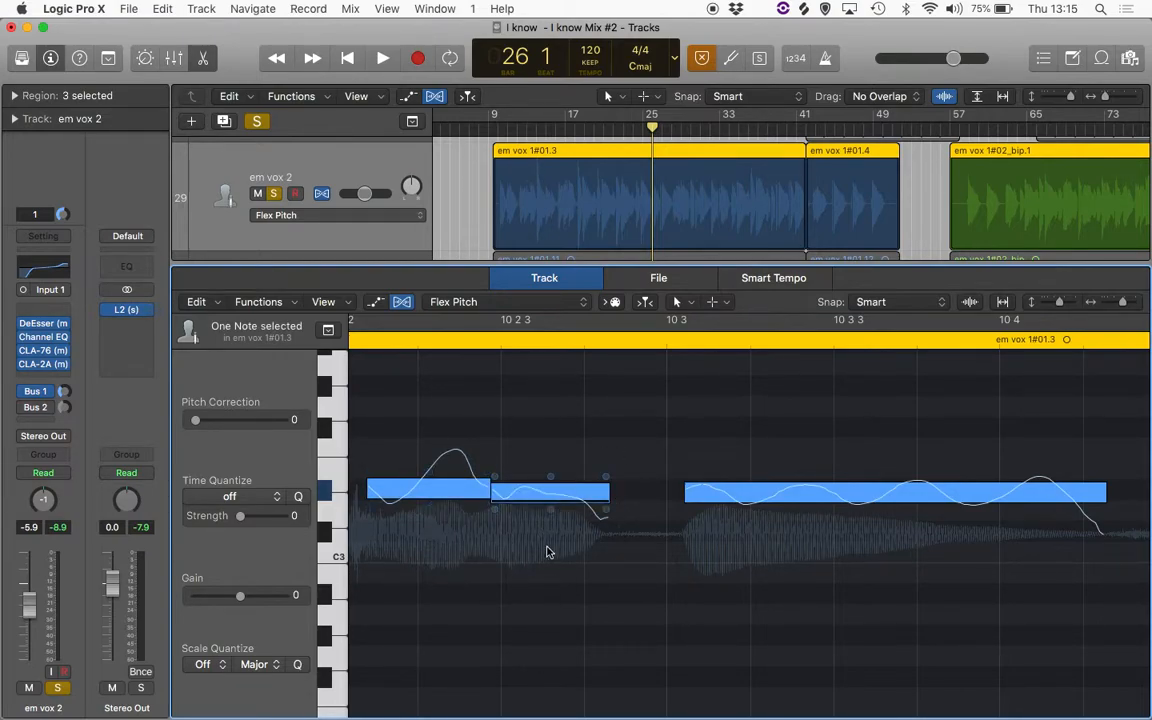
{"action": "left_click", "coordinate": [196, 422]}
{"action": "left_click_drag", "start_coordinate": [196, 422], "coordinate": [249, 425]}
{"action": "left_click_drag", "start_coordinate": [279, 427], "coordinate": [308, 430]}
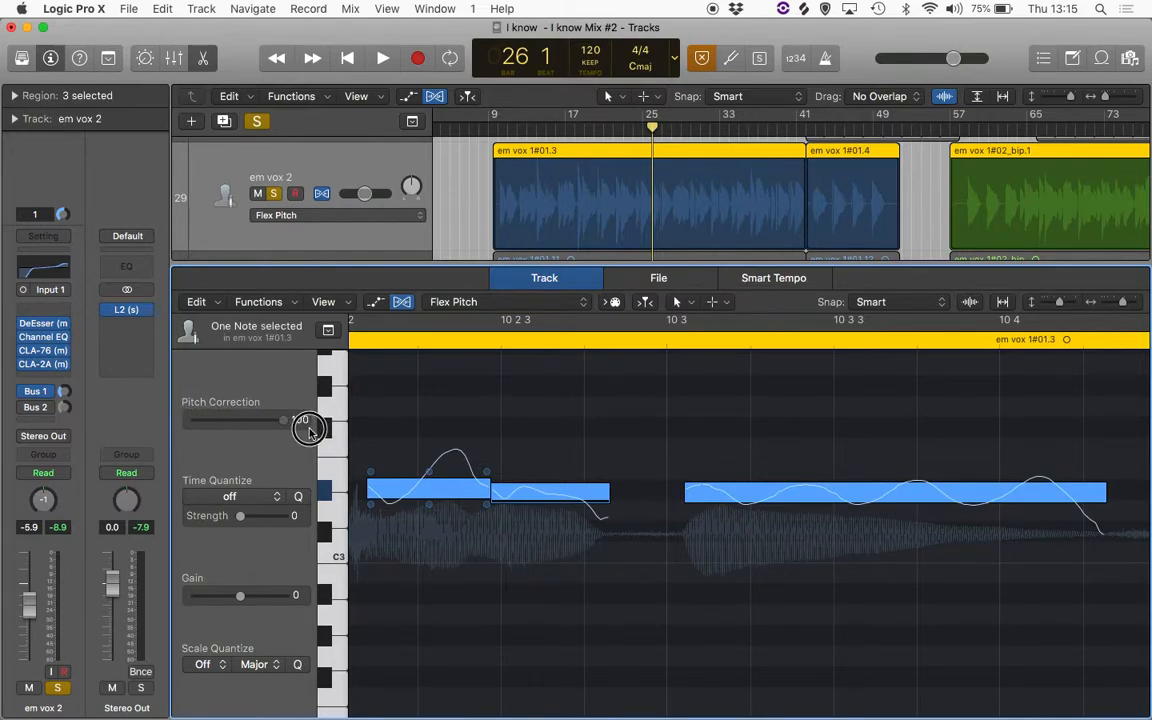
{"action": "left_click_drag", "start_coordinate": [309, 430], "coordinate": [105, 437]}
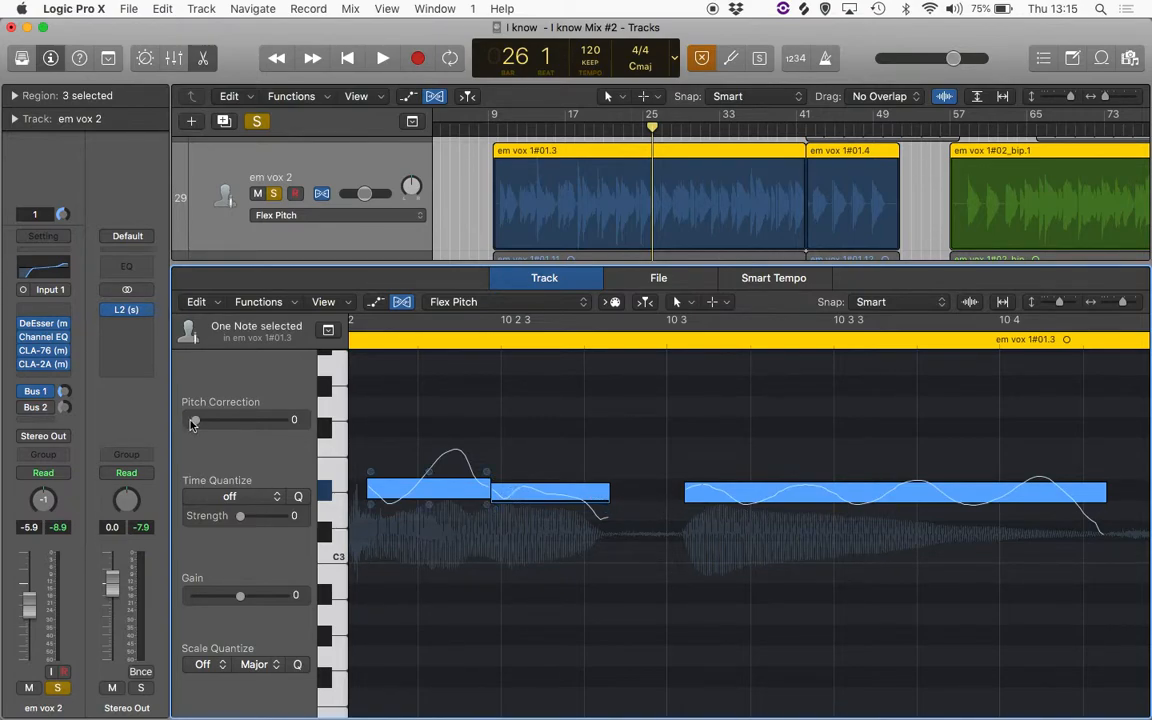
{"action": "left_click_drag", "start_coordinate": [195, 425], "coordinate": [304, 440]}
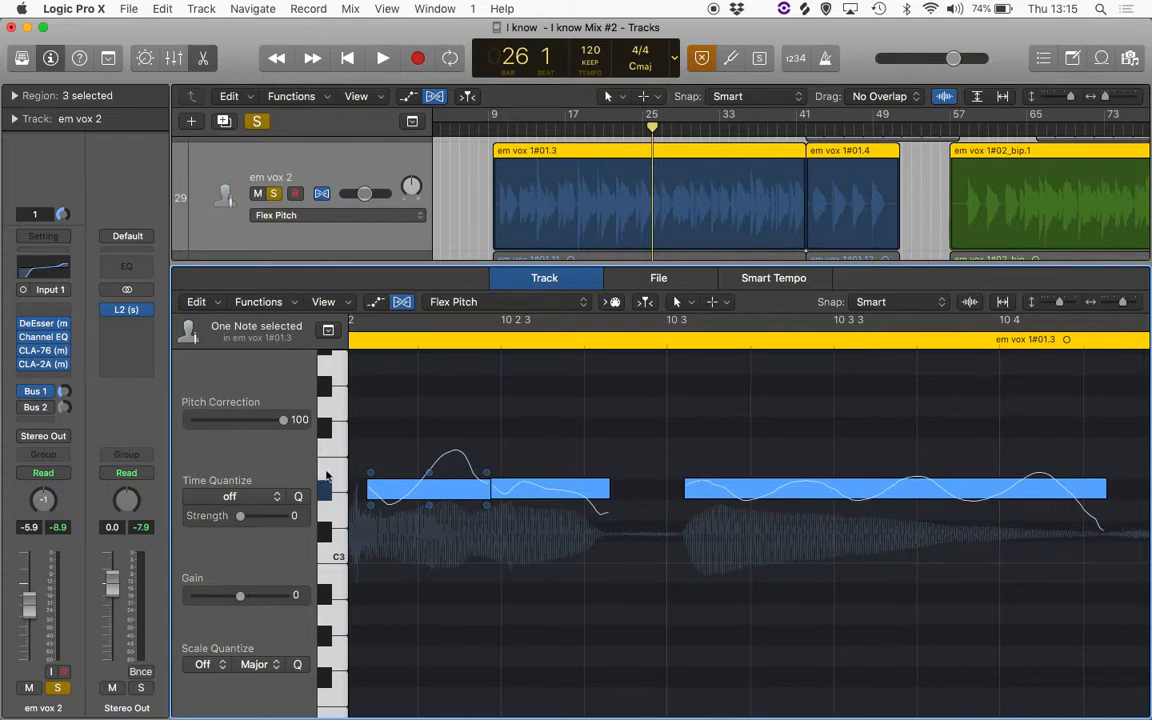
Review the pitch-corrected notes across bars 10 to 12 of the em vox 1#01.3 region.
{"action": "left_click", "coordinate": [584, 494]}
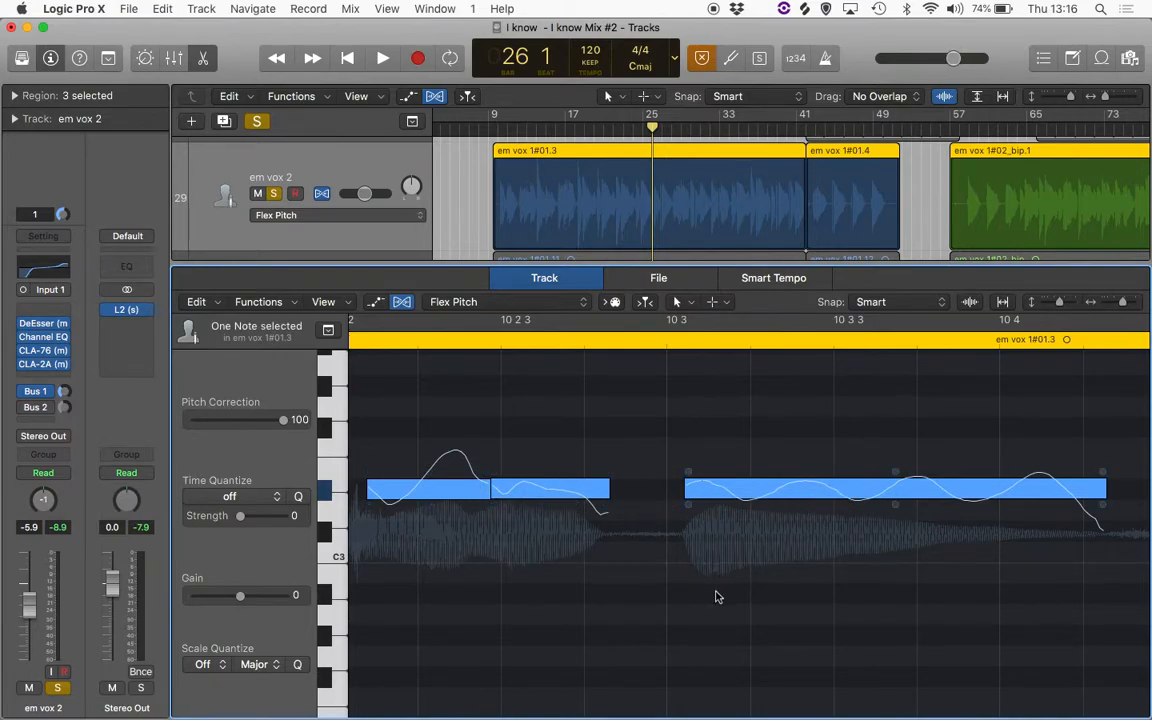
{"action": "key", "text": "super+Left"}
{"action": "key", "text": "super+Left"}
{"action": "key", "text": "super+Left"}
{"action": "key", "text": "super+Left"}
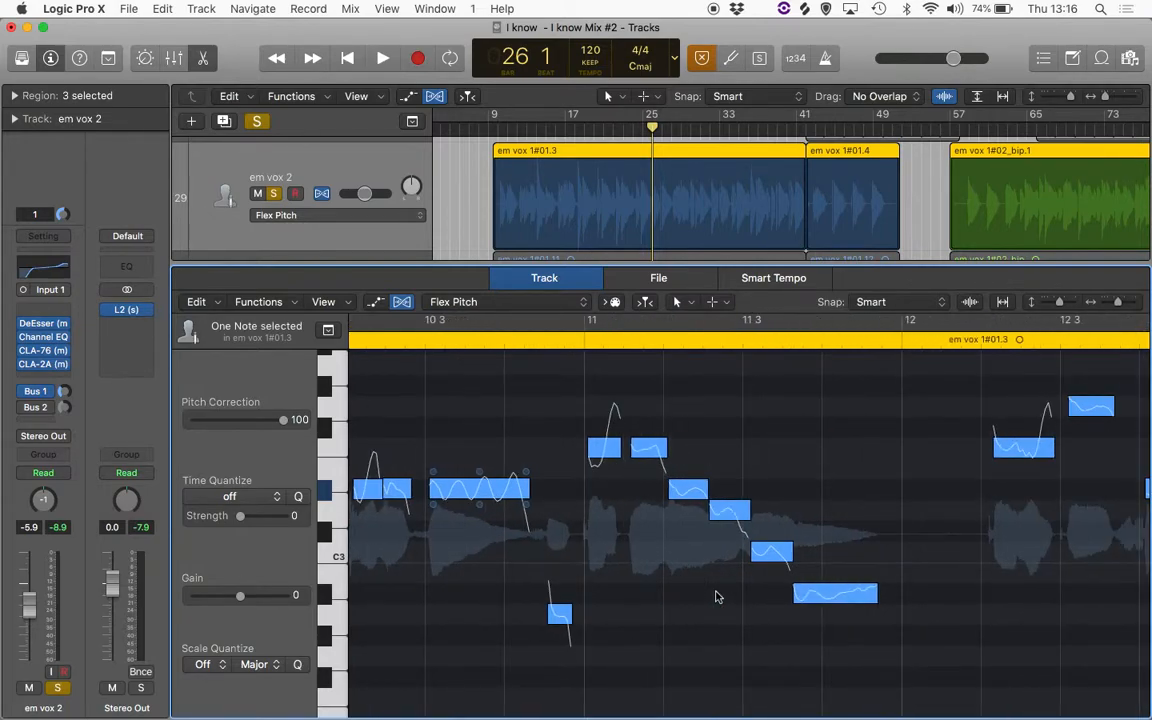
Switch the Pitch Correction of the selected em vox 1#01.3 notes between 0 and 100 for comparison, leaving it at 0.
{"action": "key", "text": "super+Left"}
{"action": "key", "text": "super+Left"}
{"action": "key", "text": "super+Left"}
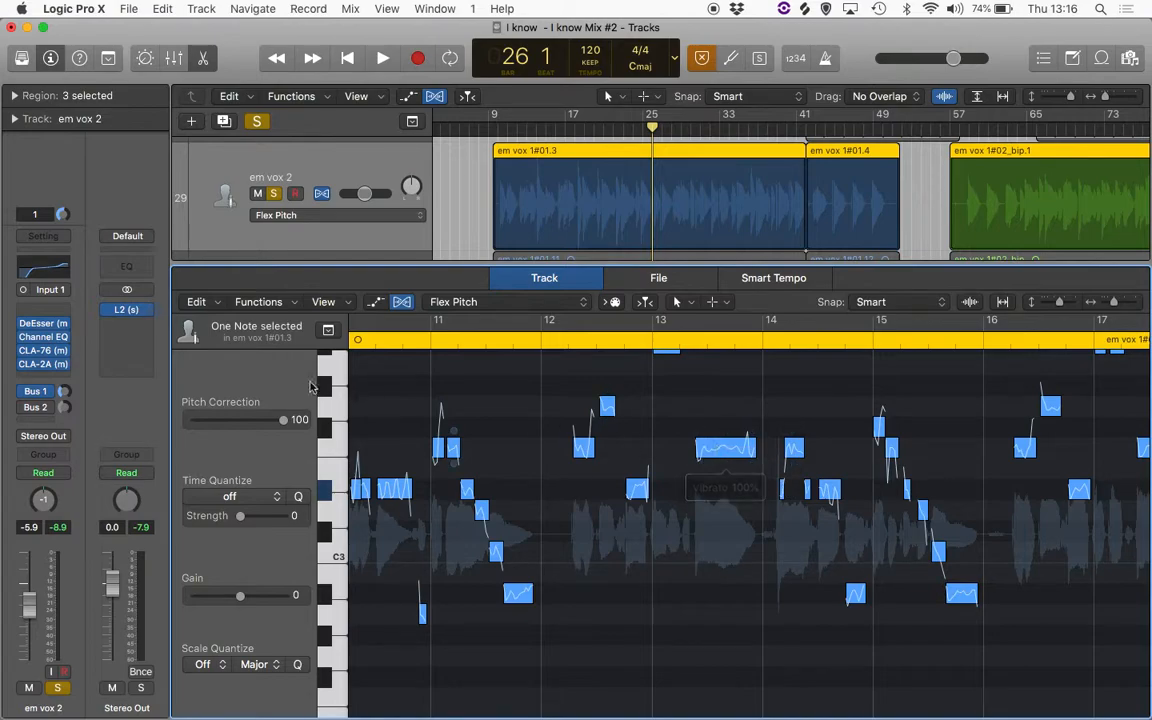
{"action": "left_click_drag", "start_coordinate": [284, 424], "coordinate": [130, 424]}
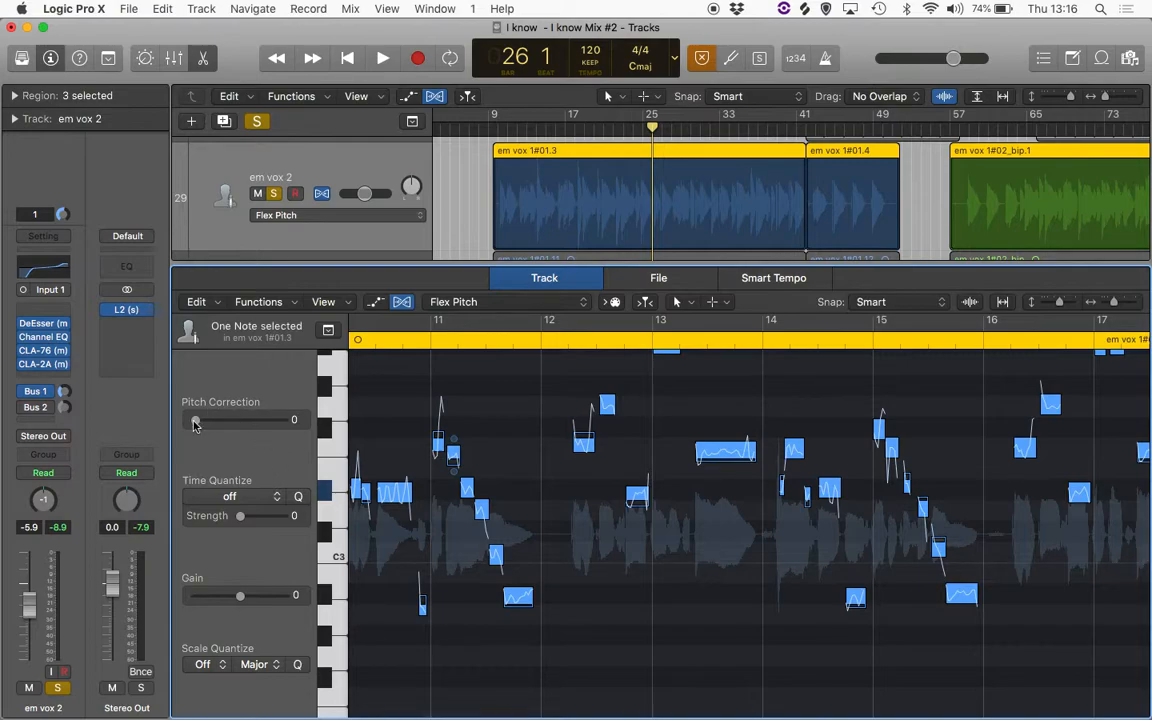
{"action": "left_click_drag", "start_coordinate": [197, 424], "coordinate": [327, 433]}
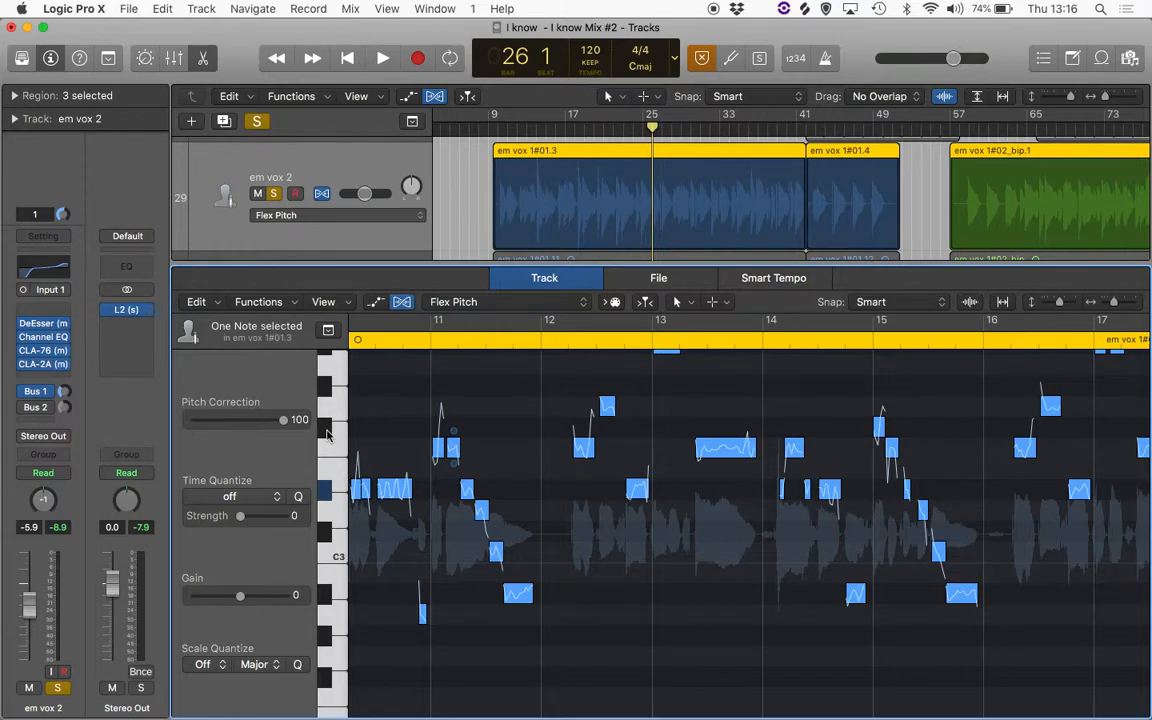
{"action": "left_click_drag", "start_coordinate": [276, 431], "coordinate": [132, 432]}
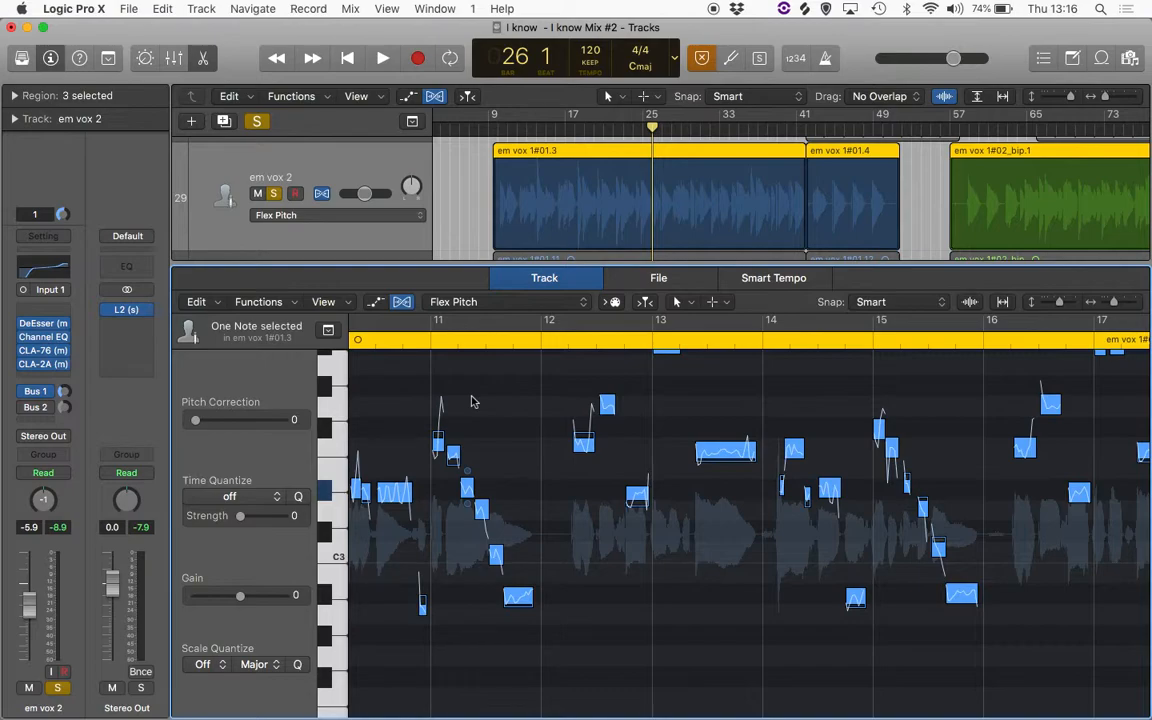
Create a cycle range from bar 25 to bar 33 and play the vocal with its original pitch.
{"action": "key", "text": "comma"}
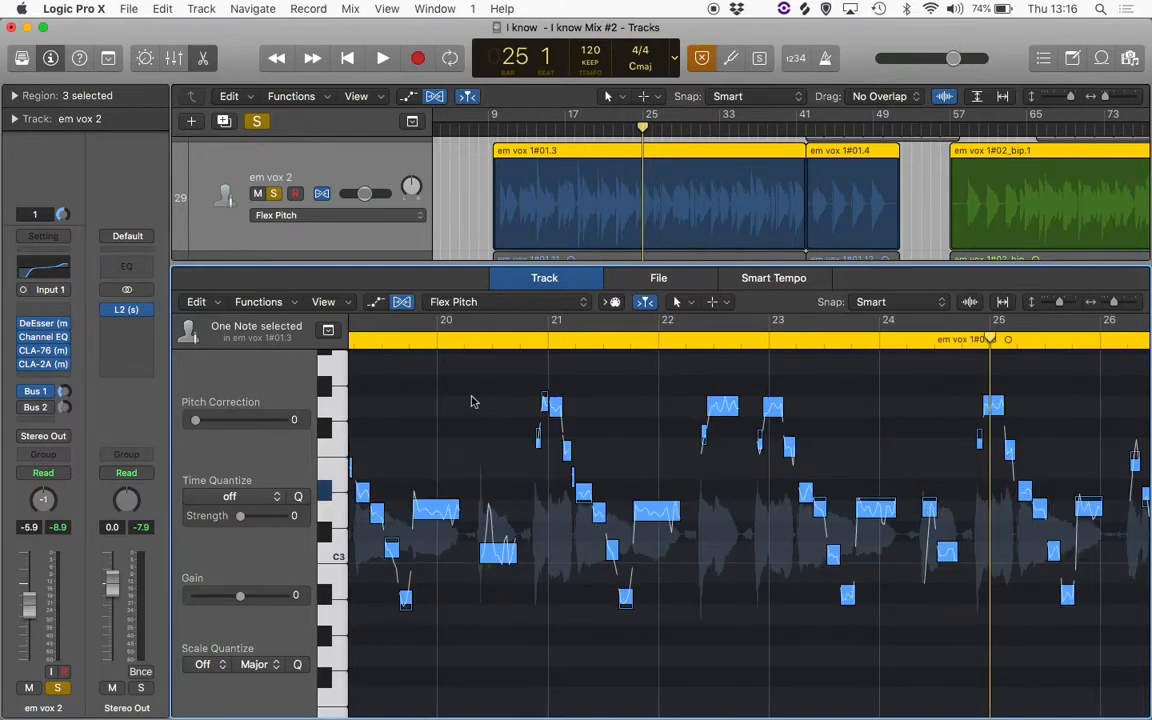
{"action": "scroll", "coordinate": [702, 197], "scroll_direction": "up", "scroll_amount": 5}
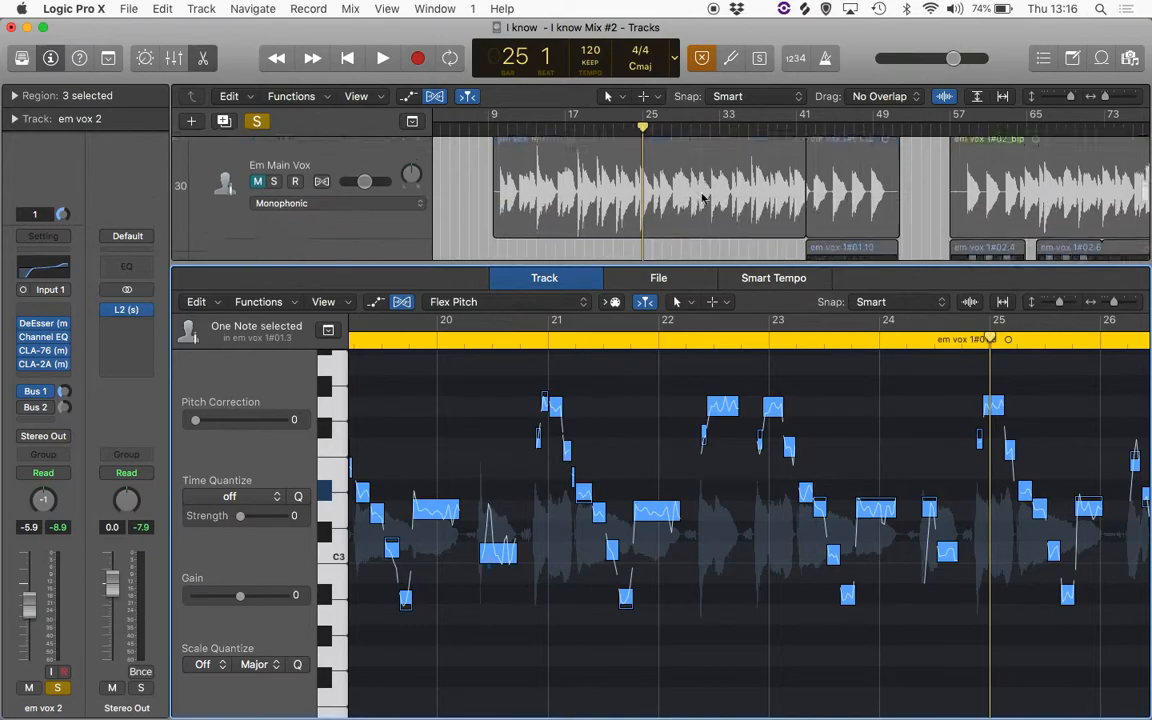
{"action": "scroll", "coordinate": [702, 197], "scroll_direction": "up", "scroll_amount": 3}
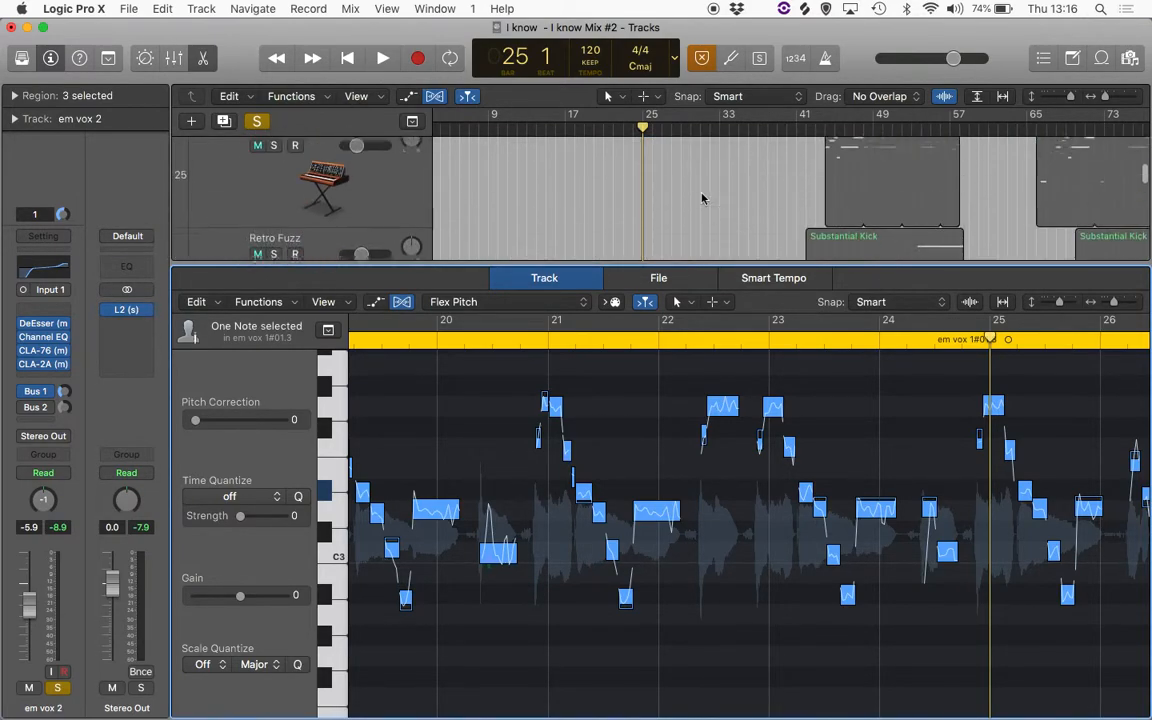
{"action": "left_click_drag", "start_coordinate": [645, 118], "coordinate": [723, 118]}
{"action": "key", "text": "space"}
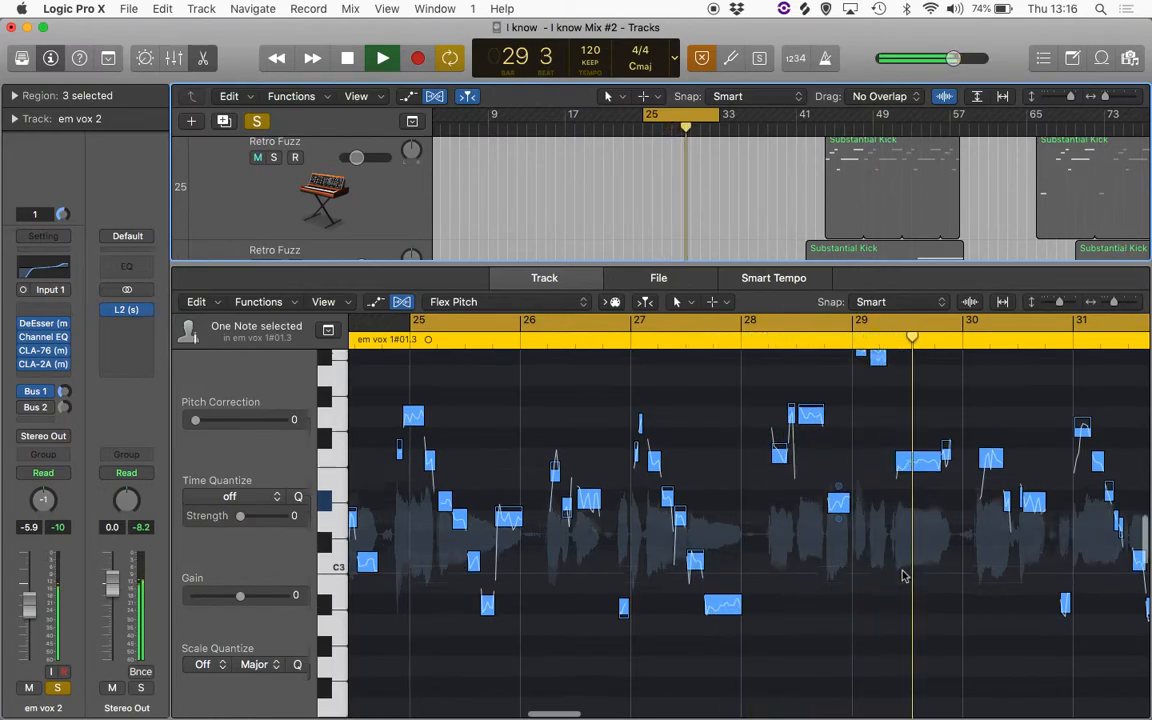
{"action": "scroll", "coordinate": [897, 574], "scroll_direction": "up", "scroll_amount": 2}
{"action": "key", "text": "space"}
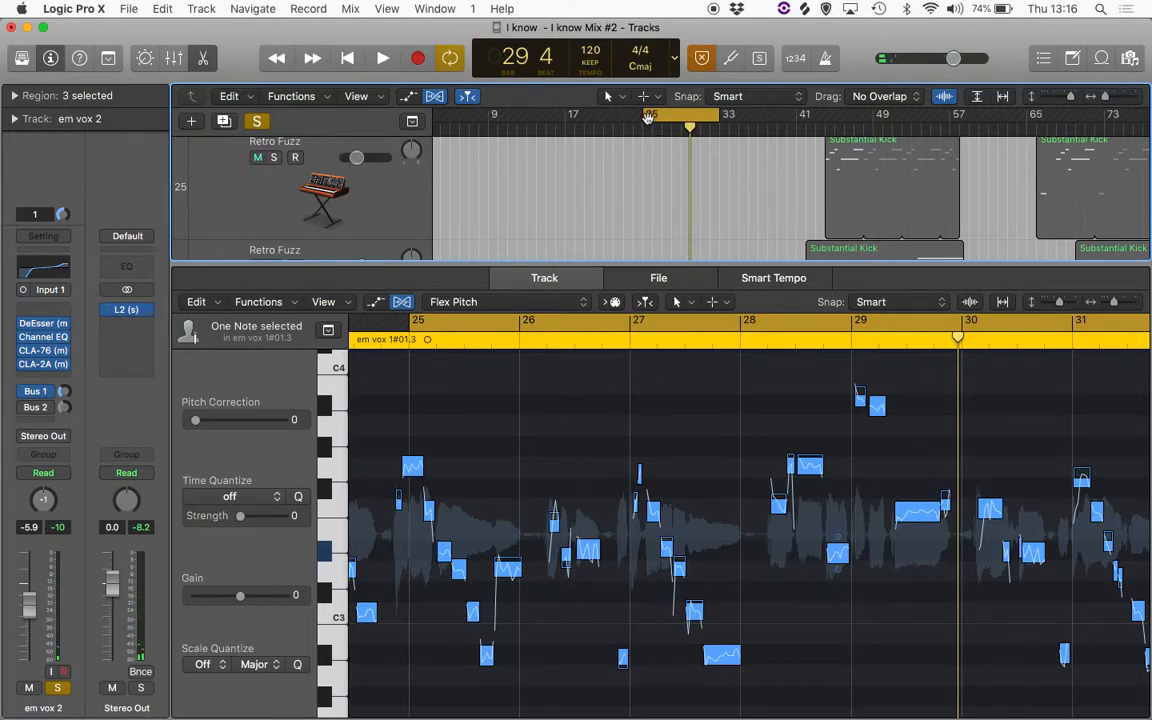
Audition the cycle starting from bar 27, then extend its start back to bar 26 and play the phrase again.
{"action": "left_click_drag", "start_coordinate": [646, 117], "coordinate": [664, 117]}
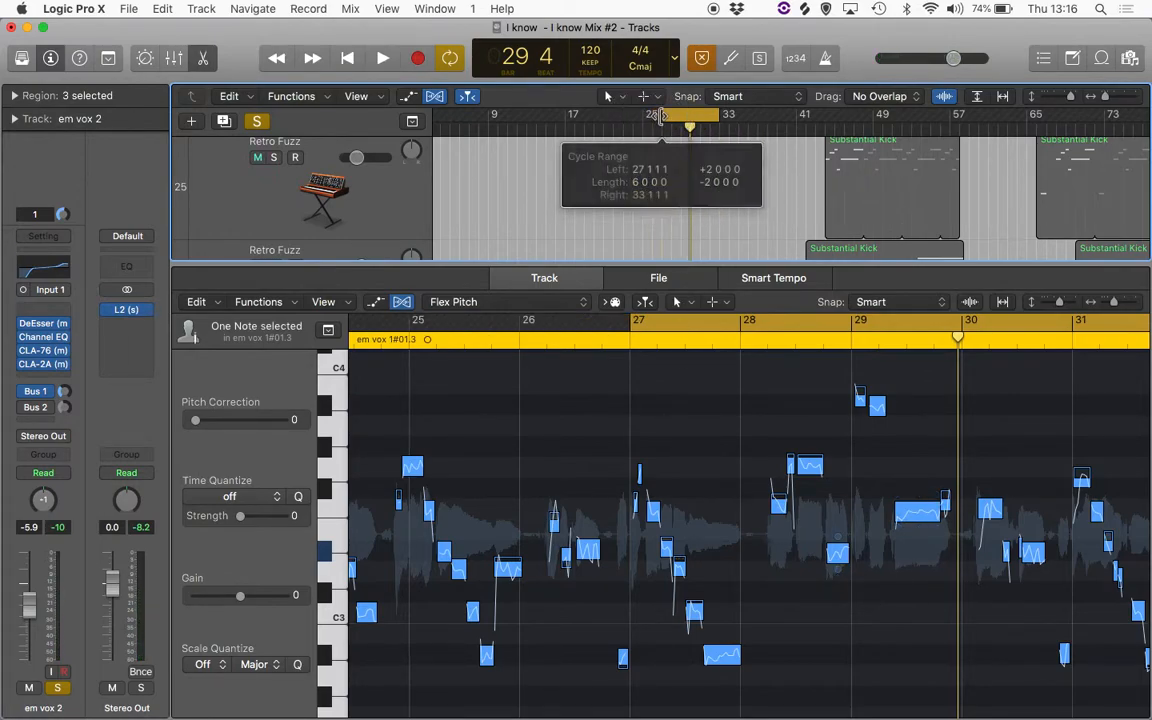
{"action": "key", "text": "space"}
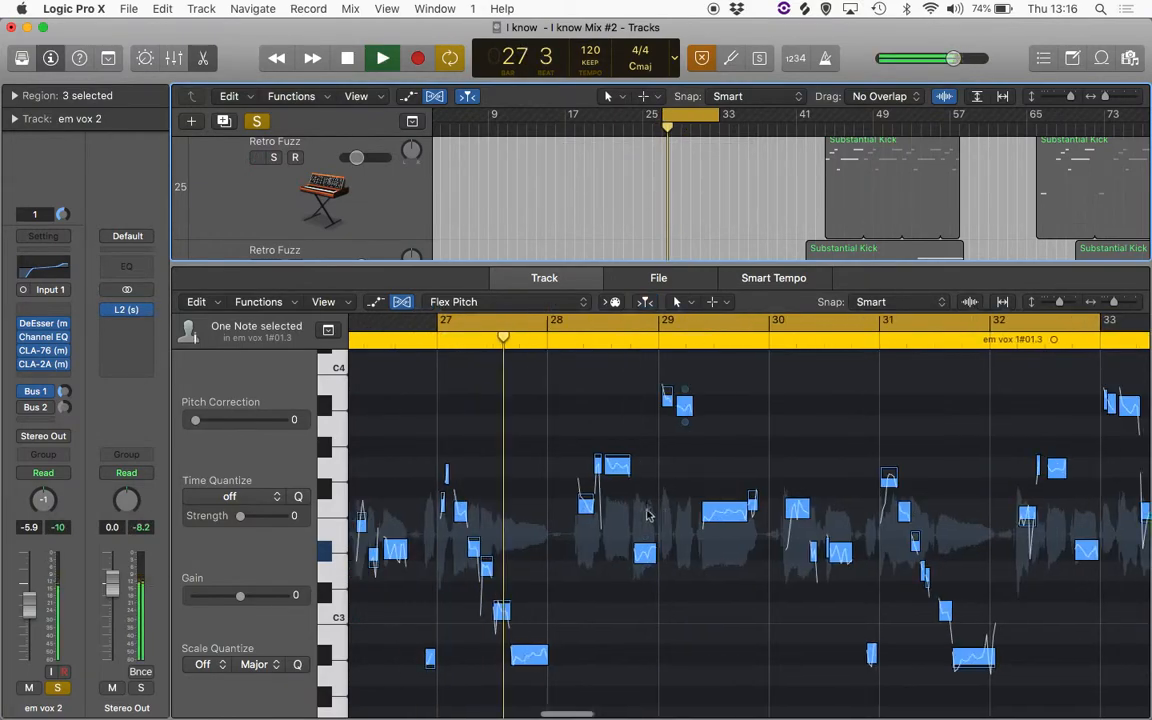
{"action": "key", "text": "space"}
{"action": "left_click_drag", "start_coordinate": [664, 117], "coordinate": [653, 115]}
{"action": "key", "text": "space"}
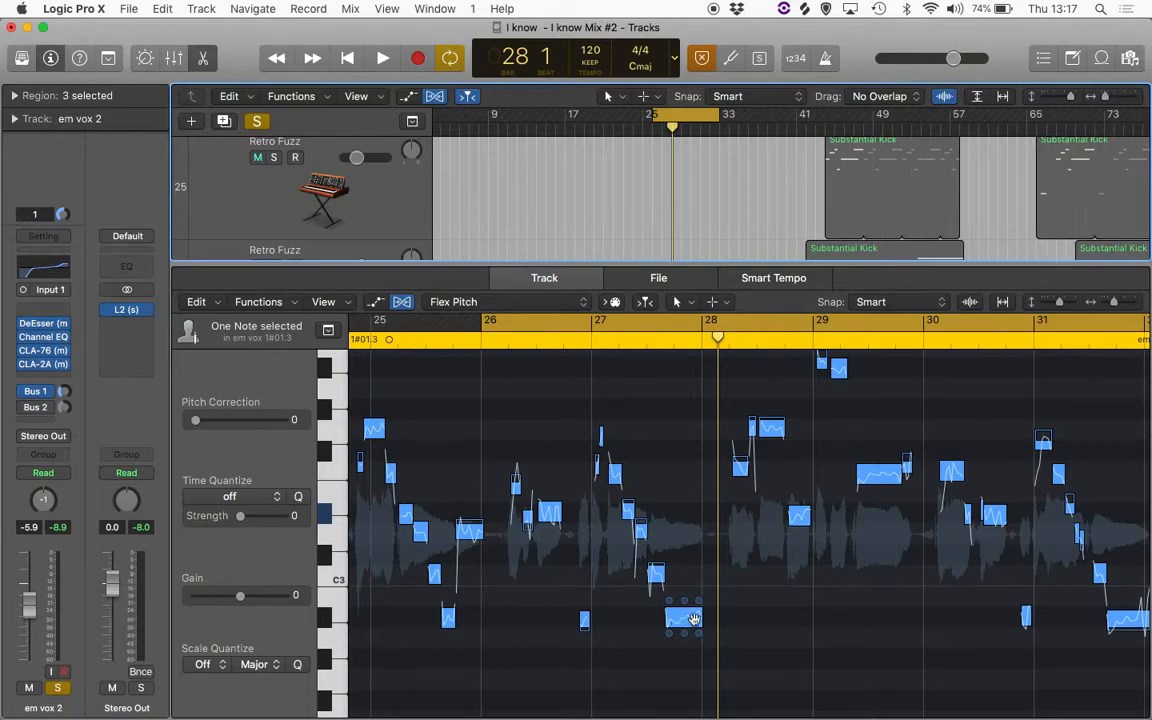
Examine the pitch curve of the long low note ending at bar 28 up close.
{"action": "scroll", "coordinate": [691, 620], "scroll_direction": "up", "scroll_amount": 5}
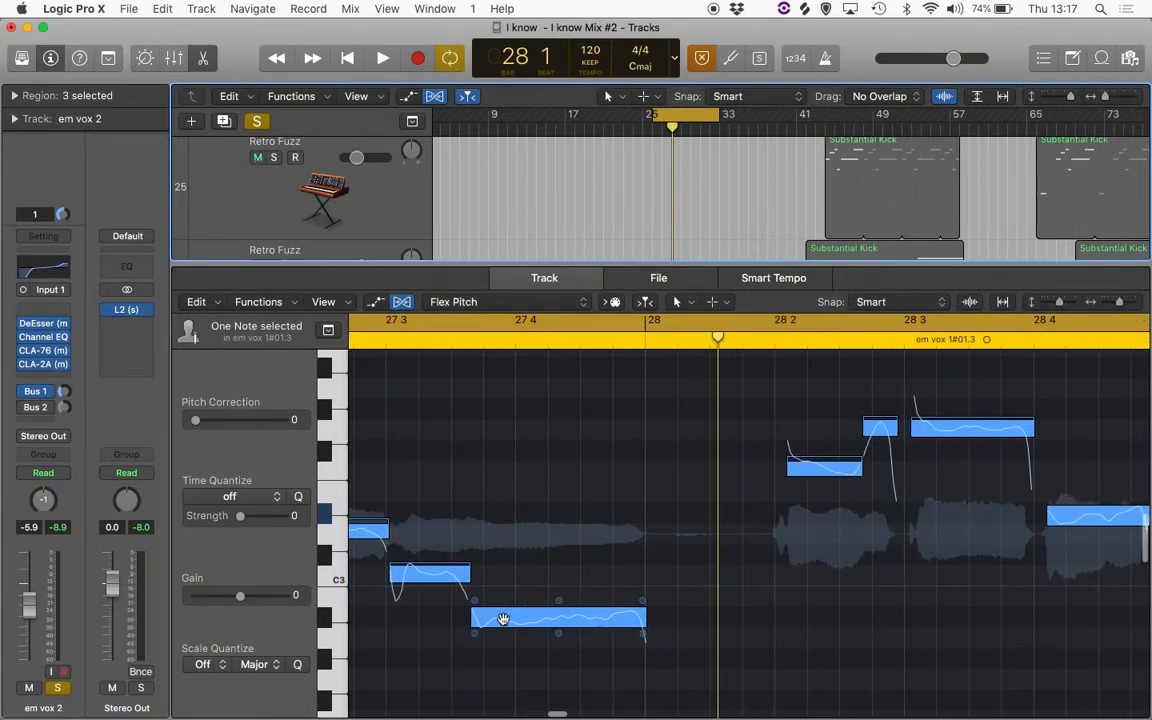
{"action": "left_click", "coordinate": [502, 618]}
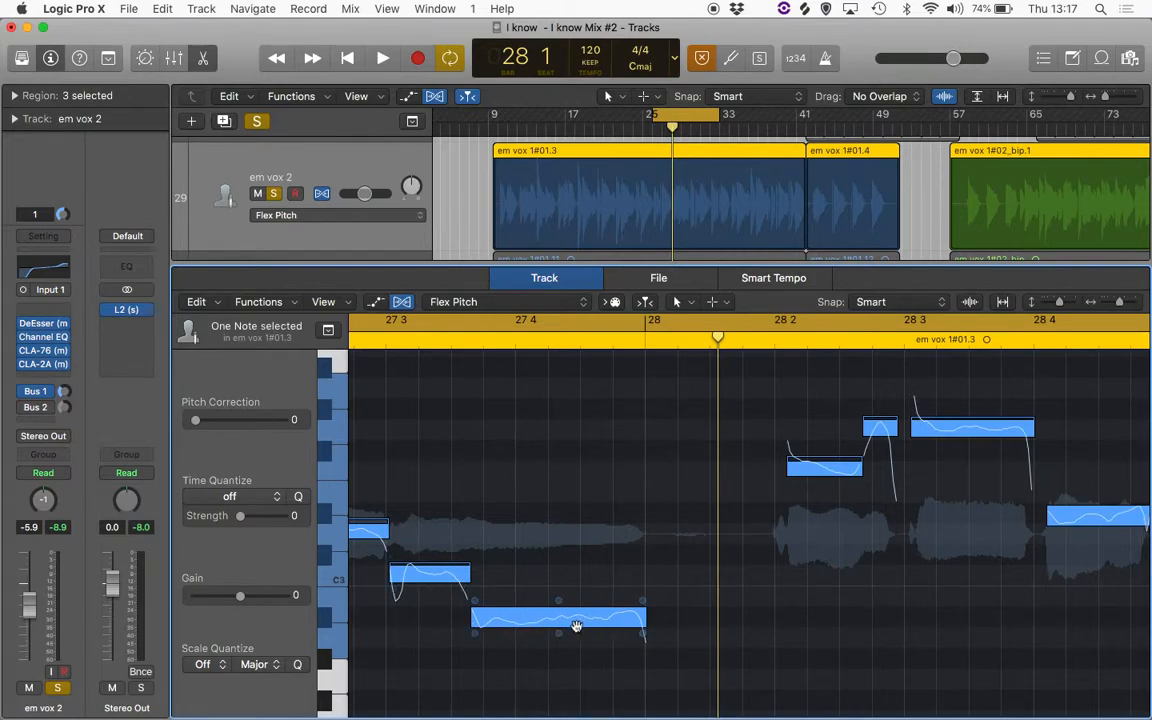
{"action": "scroll", "coordinate": [578, 624], "scroll_direction": "right", "scroll_amount": 2}
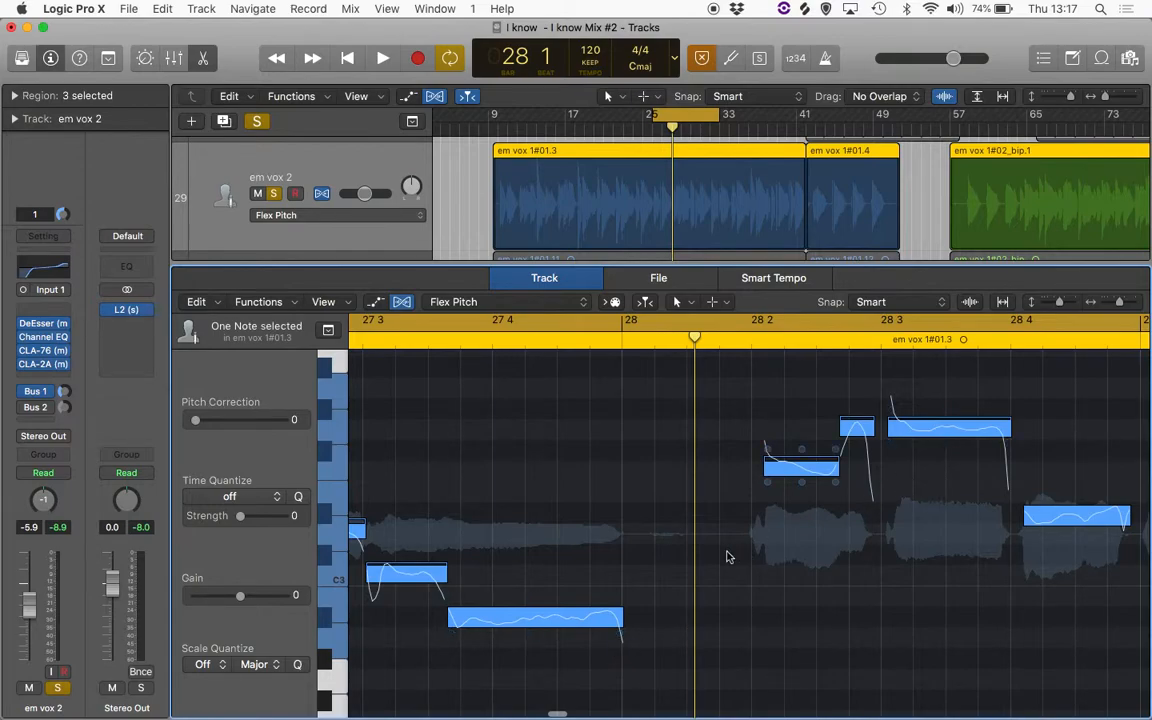
Set the Pitch Correction of the selected notes to 100 and play the cycle range to hear the corrected vocal.
{"action": "key", "text": "super+Left"}
{"action": "key", "text": "super+Left"}
{"action": "key", "text": "super+Left"}
{"action": "key", "text": "super+Left"}
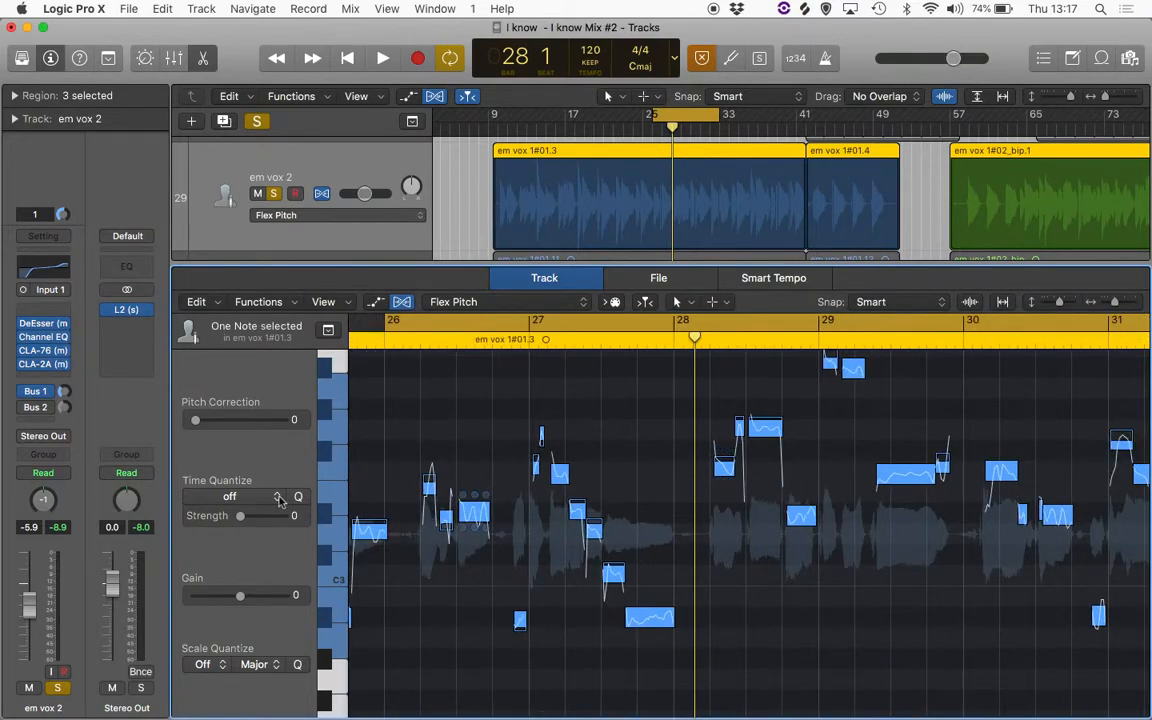
{"action": "left_click_drag", "start_coordinate": [196, 423], "coordinate": [343, 427]}
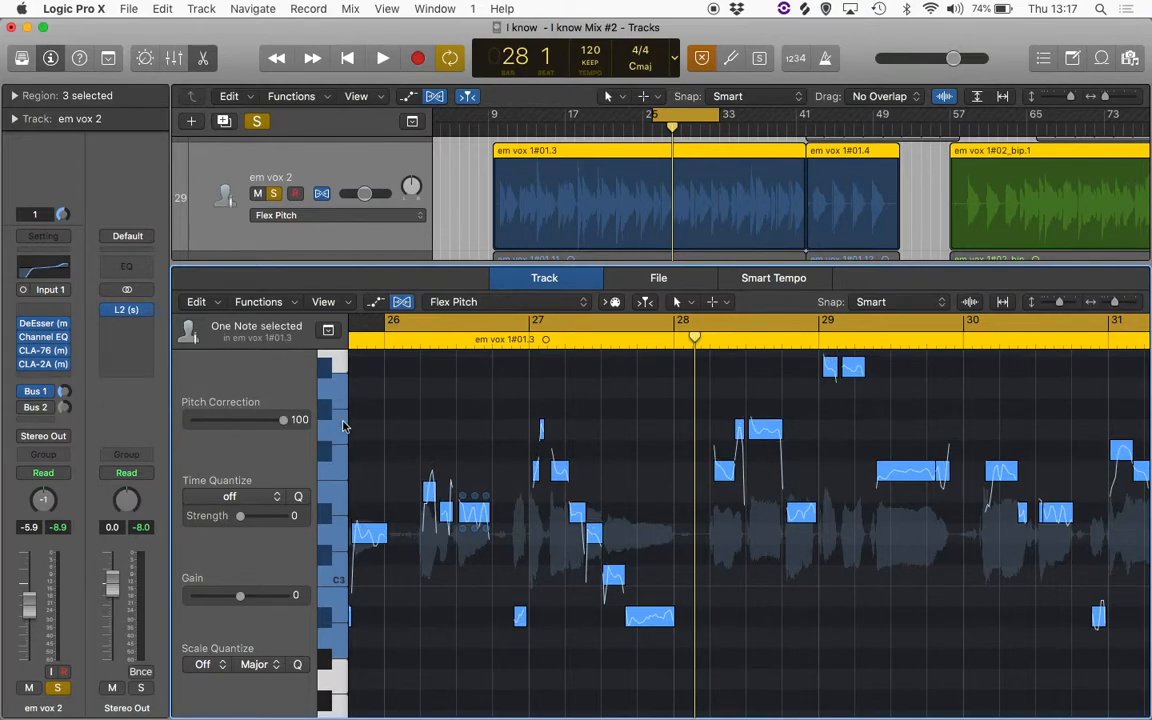
{"action": "key", "text": "space"}
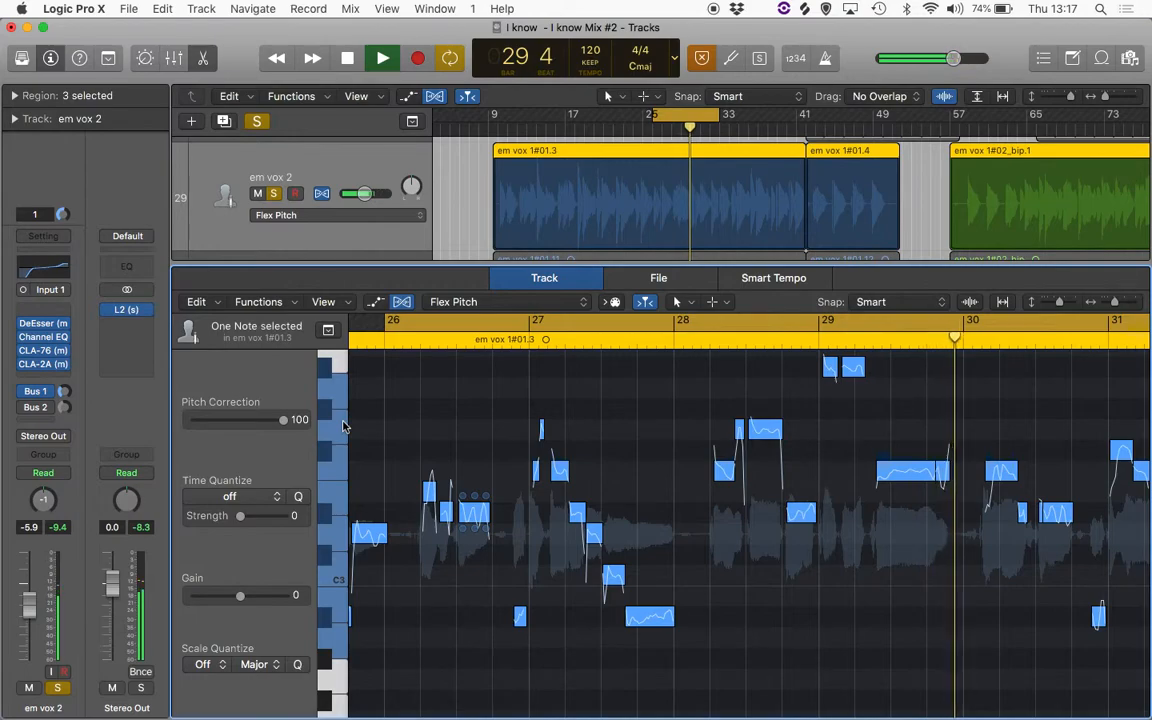
{"action": "key", "text": "space"}
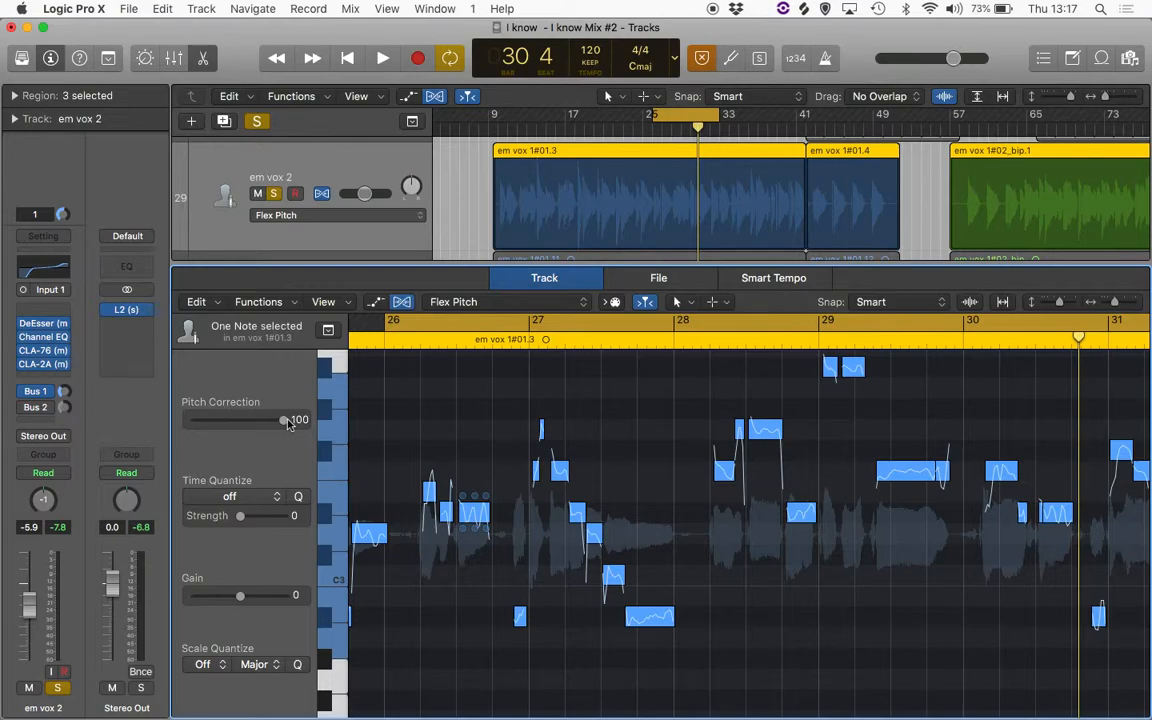
{"action": "key", "text": "space"}
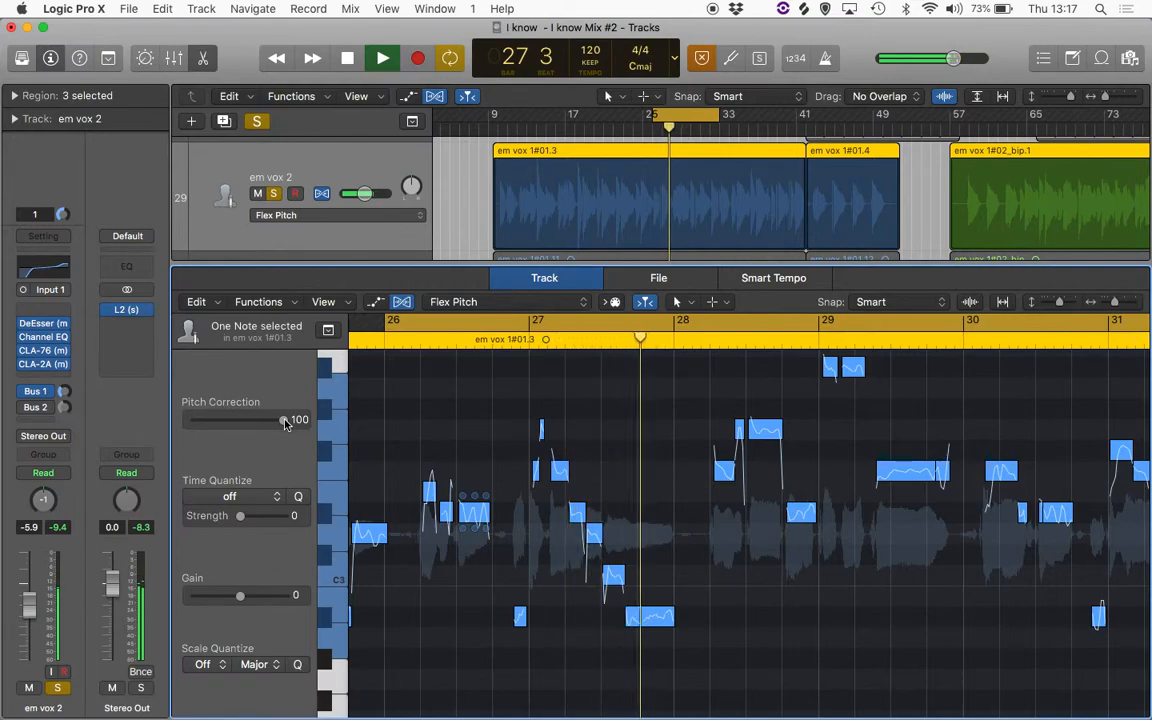
{"action": "key", "text": "space"}
Return the Pitch Correction of the selected notes to 0 and play the phrase around bar 28 for comparison.
{"action": "left_click_drag", "start_coordinate": [285, 421], "coordinate": [180, 421]}
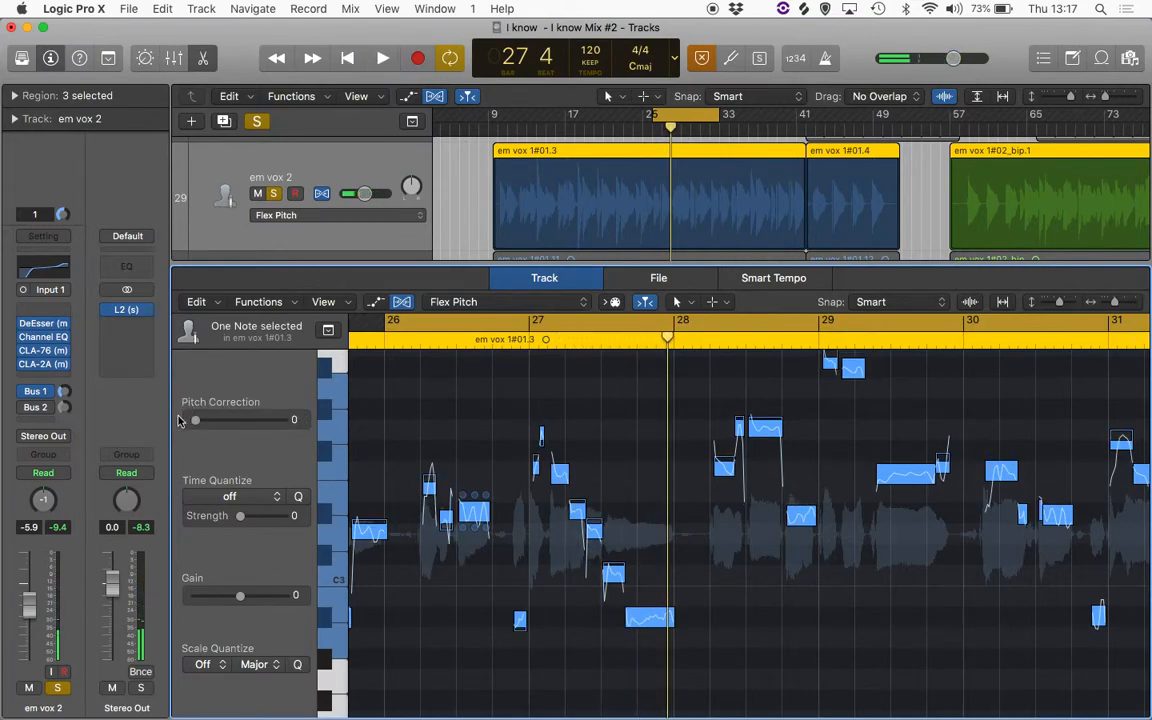
{"action": "key", "text": "space"}
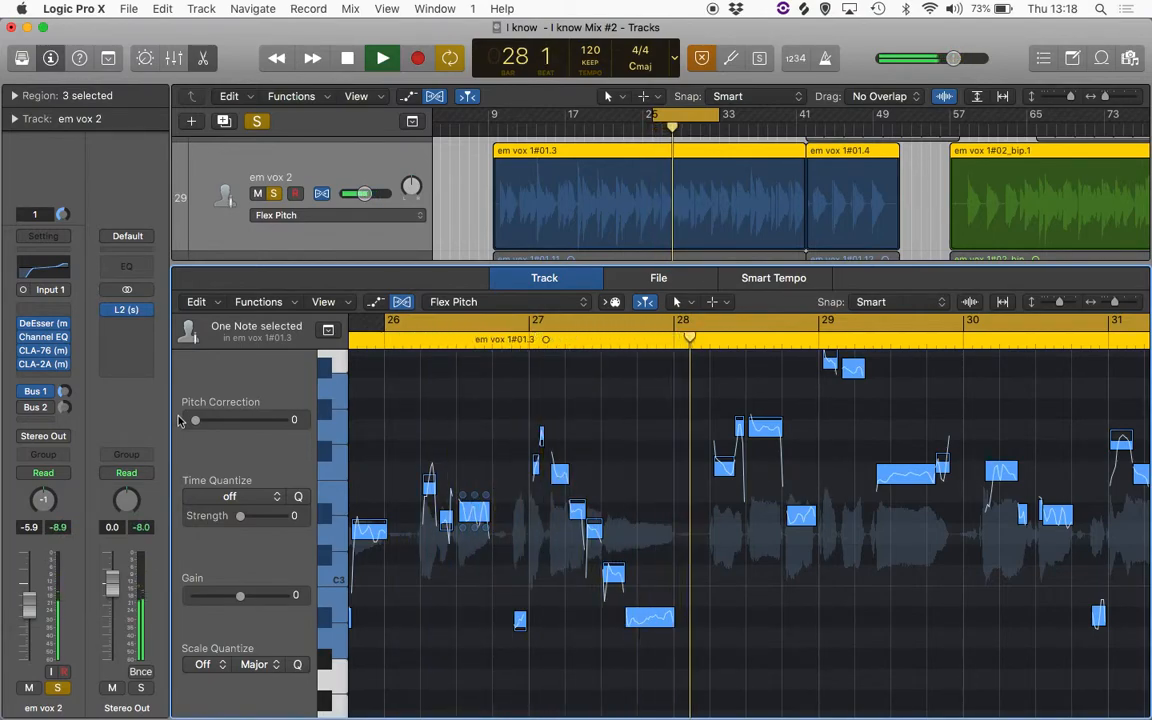
{"action": "key", "text": "space"}
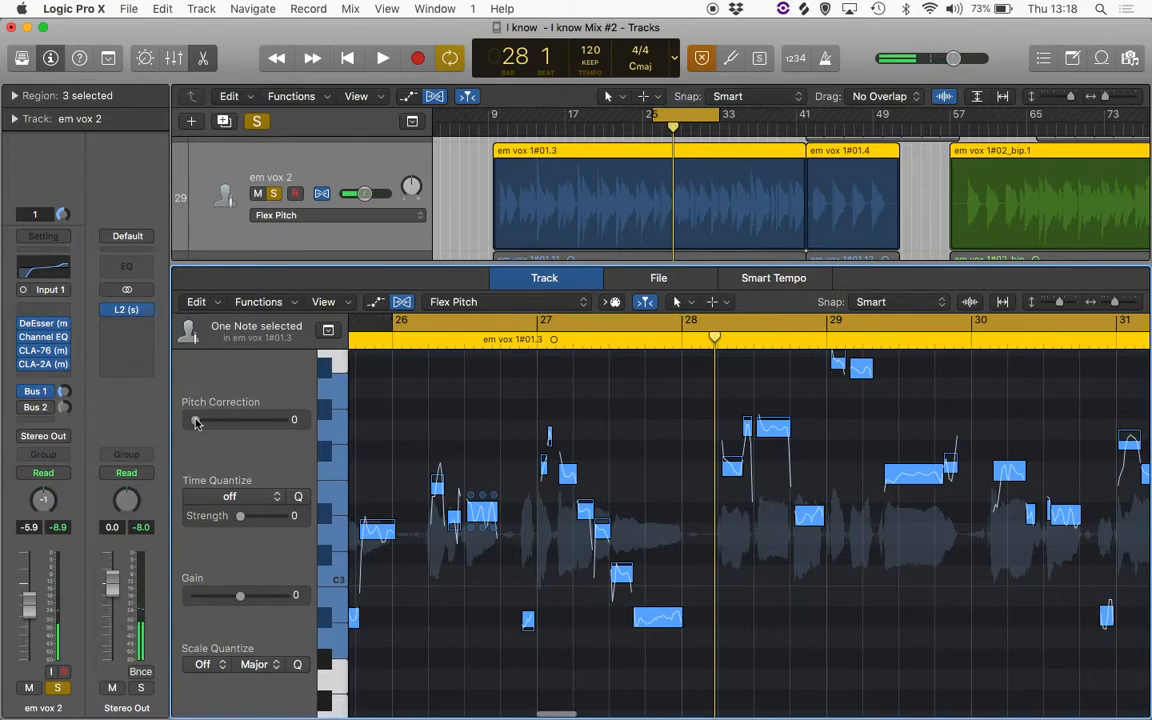
Set the Pitch Correction of the selected notes back to 100 and play the cycle range once more.
{"action": "left_click_drag", "start_coordinate": [195, 420], "coordinate": [303, 430]}
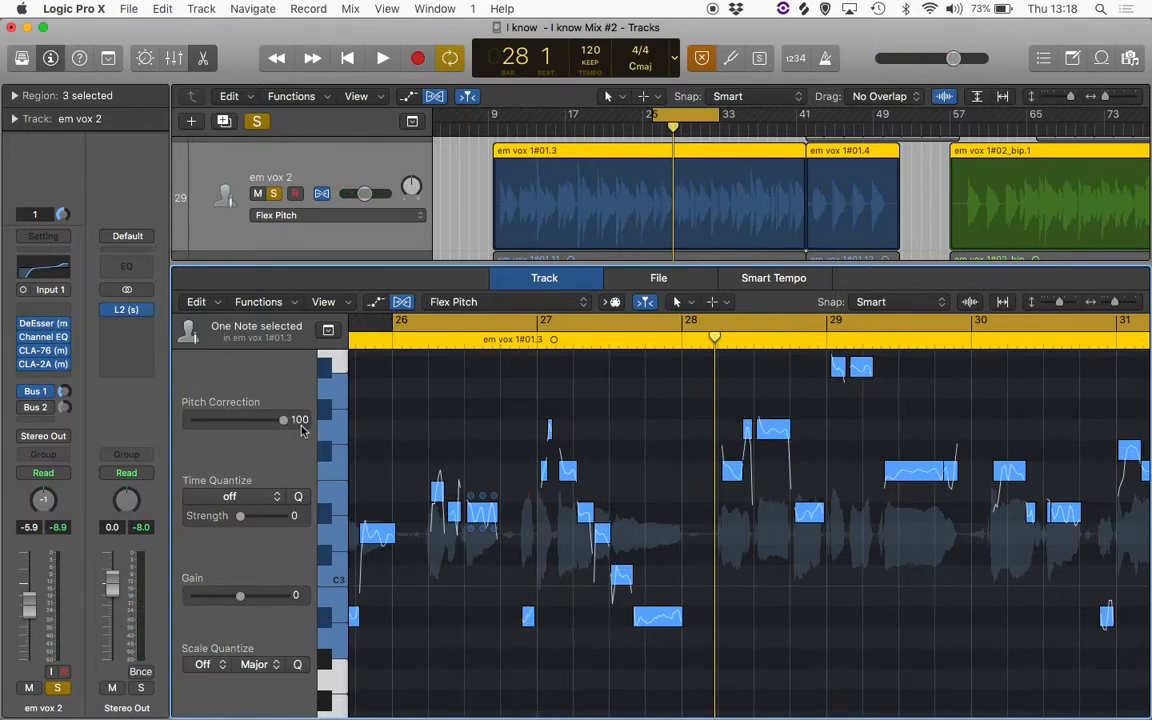
{"action": "key", "text": "space"}
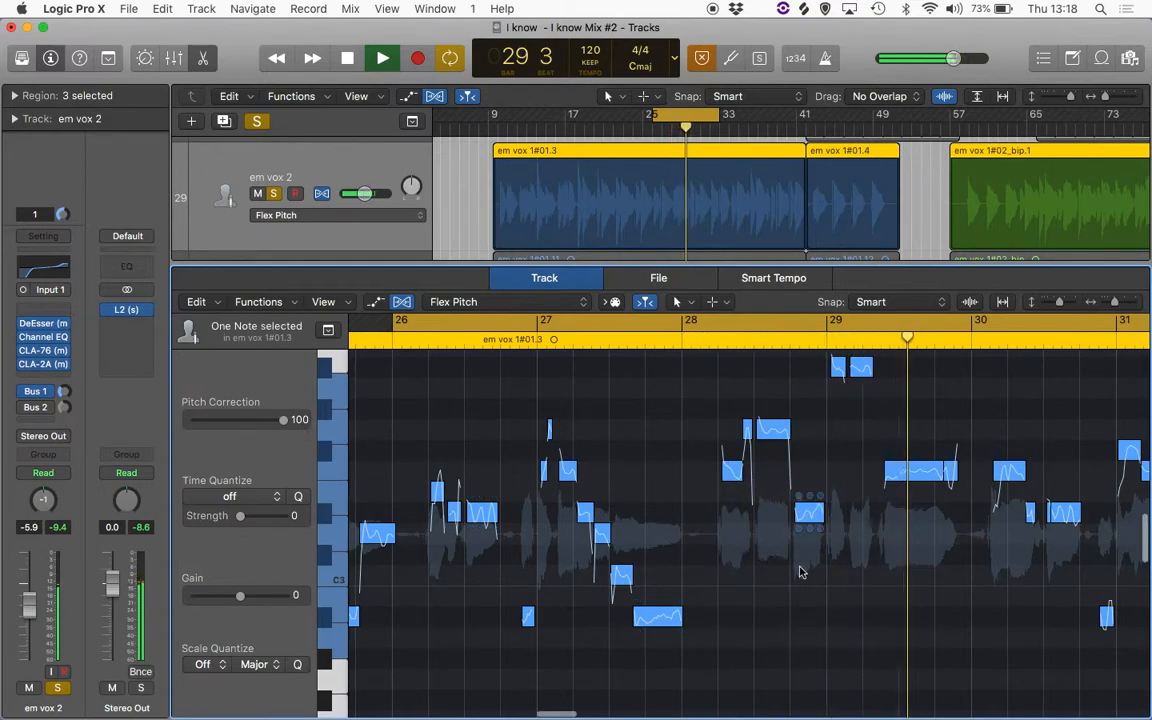
{"action": "key", "text": "space"}
Select only the long low note ending at bar 28, play it, and inspect its Vibrato control up close.
{"action": "left_click", "coordinate": [710, 607]}
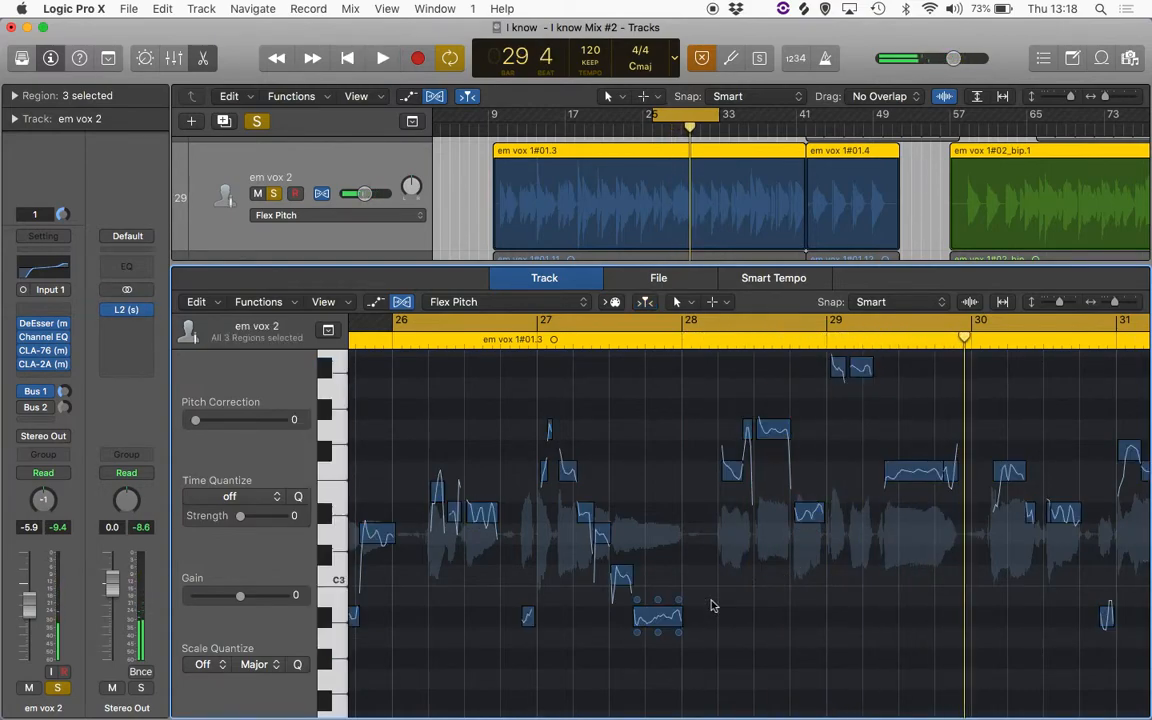
{"action": "left_click", "coordinate": [661, 618]}
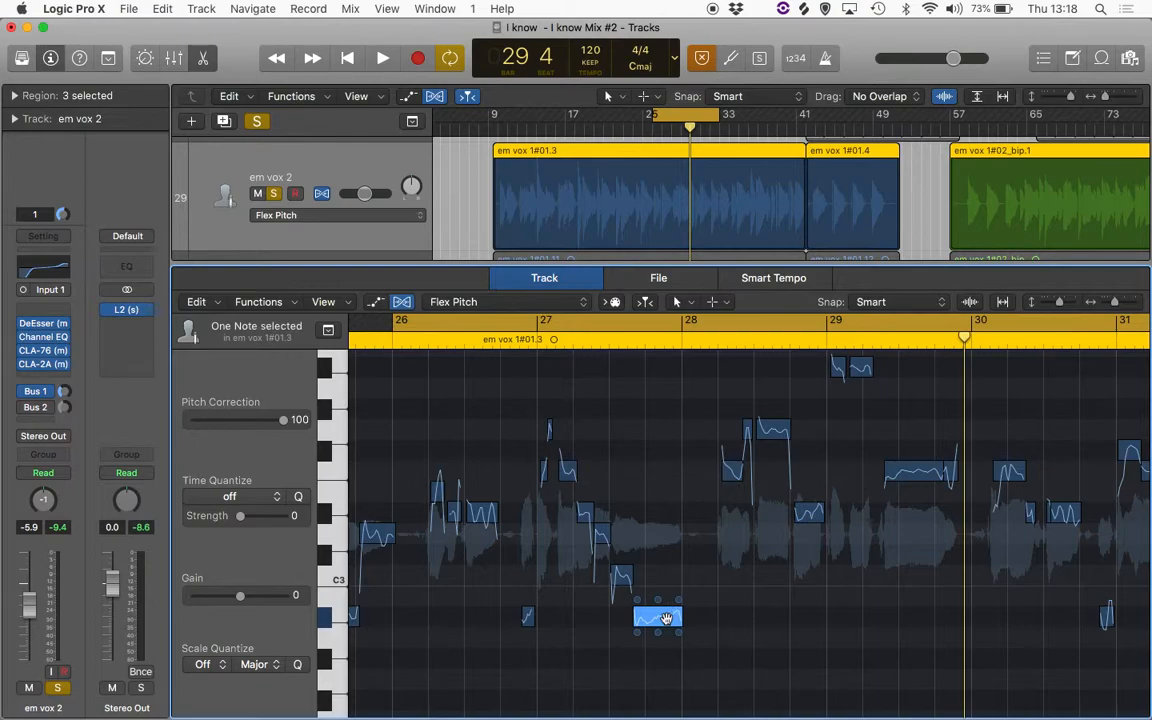
{"action": "key", "text": "space"}
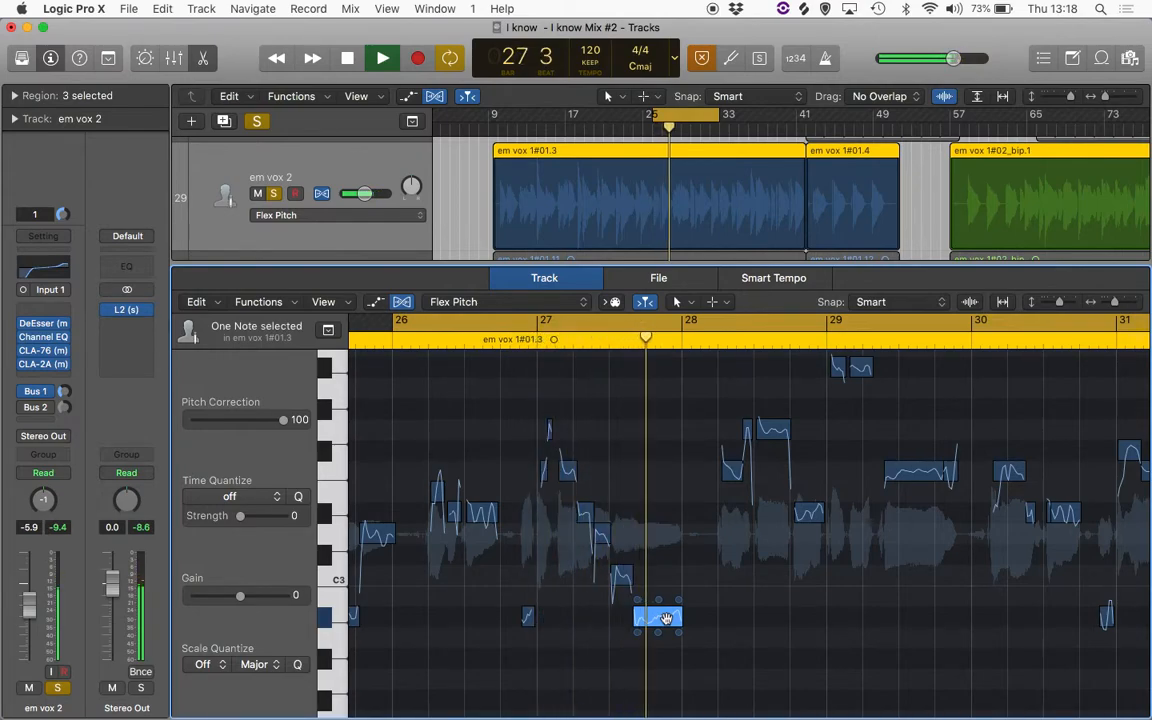
{"action": "key", "text": "space"}
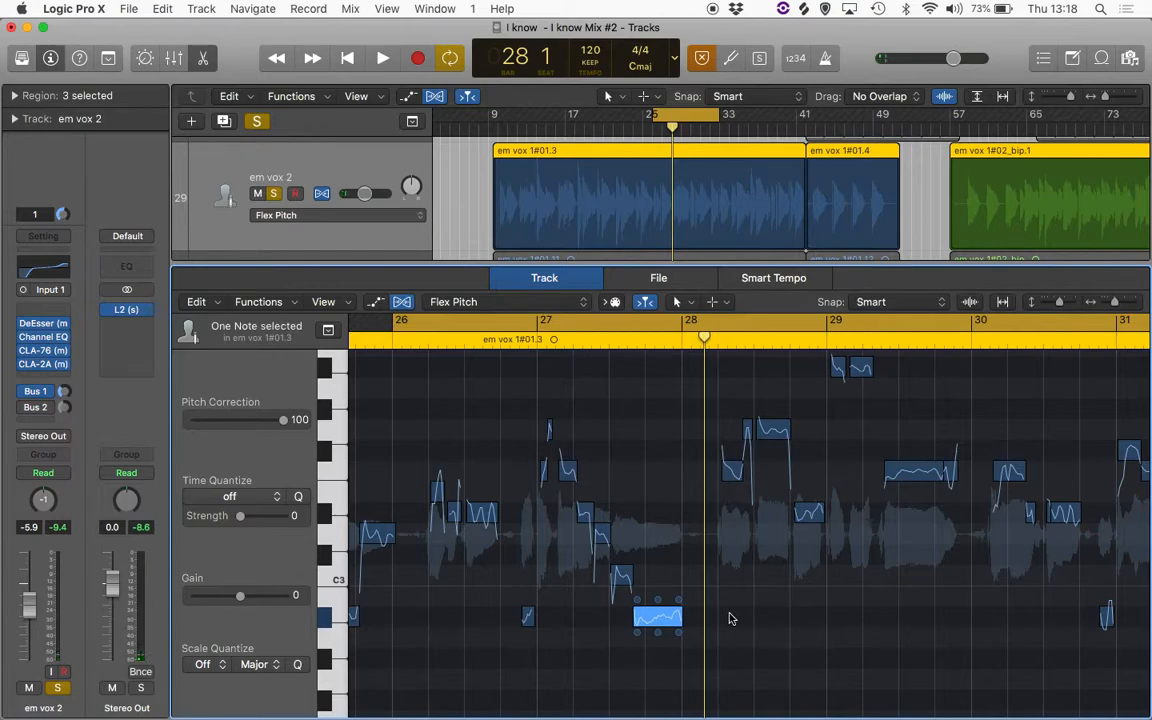
{"action": "scroll", "coordinate": [635, 635], "scroll_direction": "up", "scroll_amount": 10}
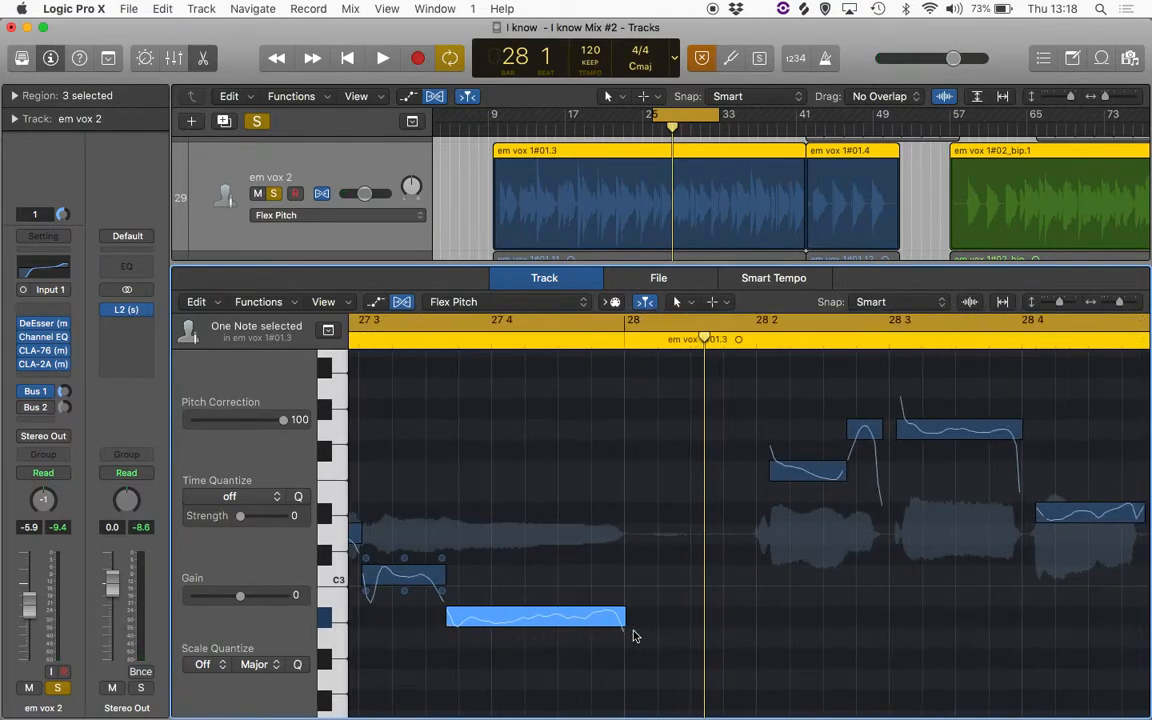
{"action": "scroll", "coordinate": [633, 636], "scroll_direction": "left", "scroll_amount": 3}
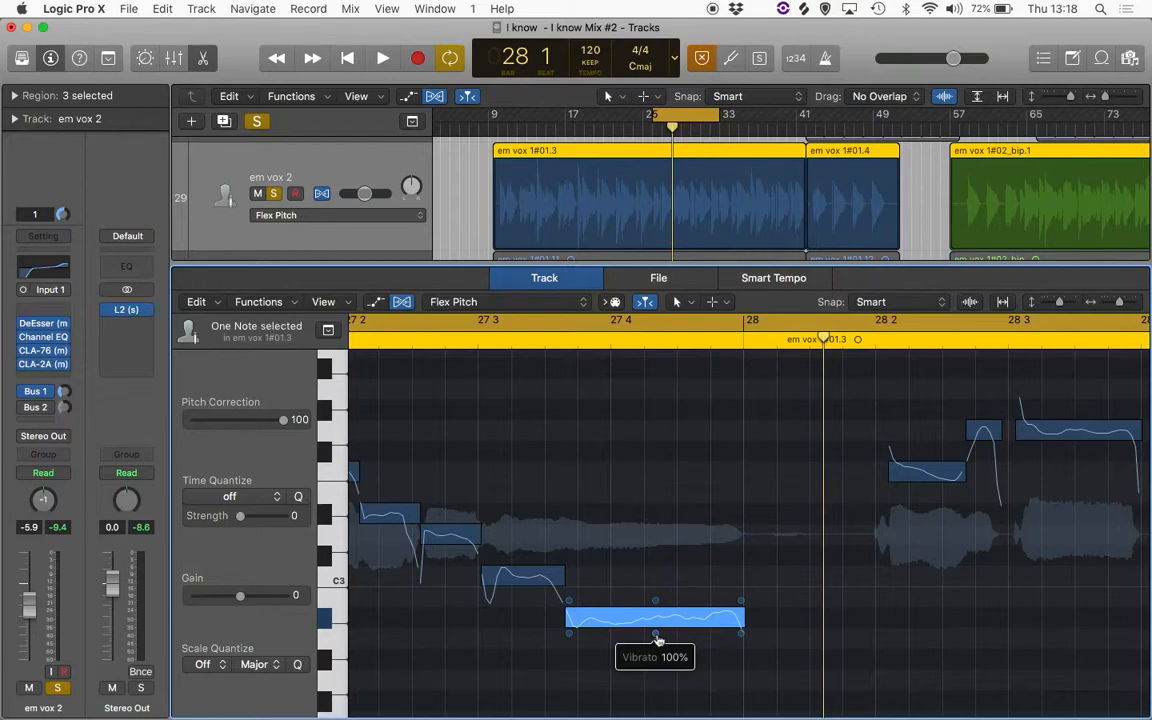
Select the five descending notes between bar 27 and bar 28 and reduce their Vibrato together to flatten the pitch curves.
{"action": "scroll", "coordinate": [657, 640], "scroll_direction": "left", "scroll_amount": 5}
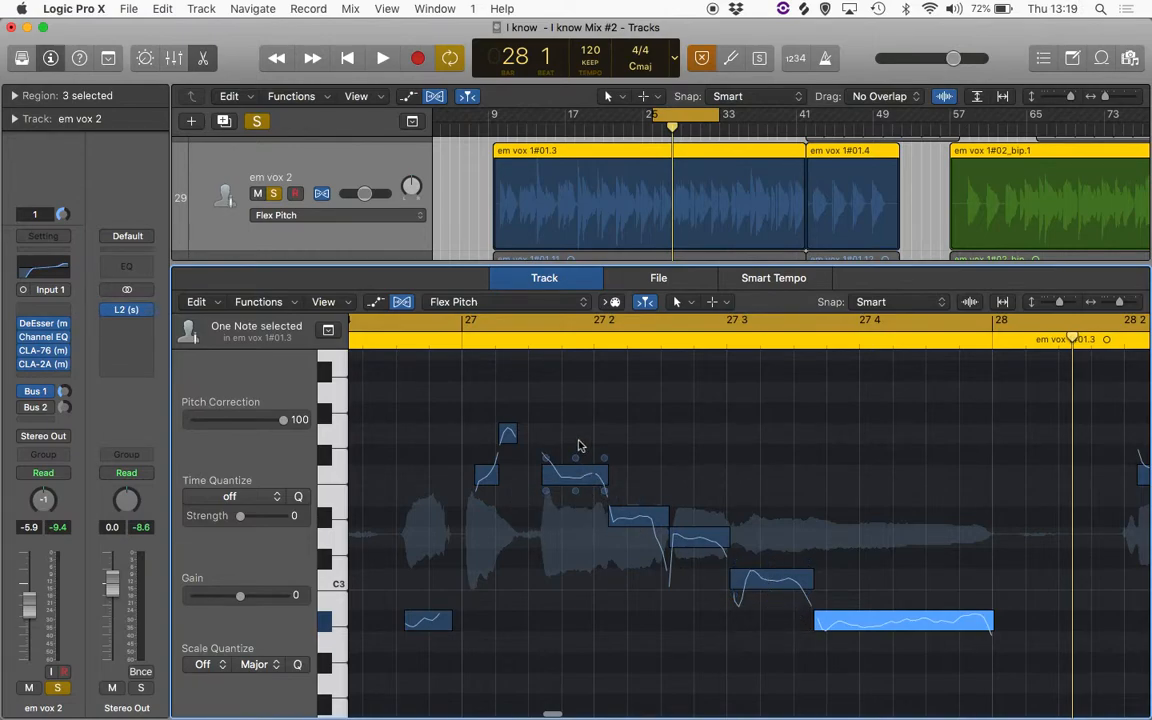
{"action": "left_click_drag", "start_coordinate": [575, 437], "coordinate": [887, 663]}
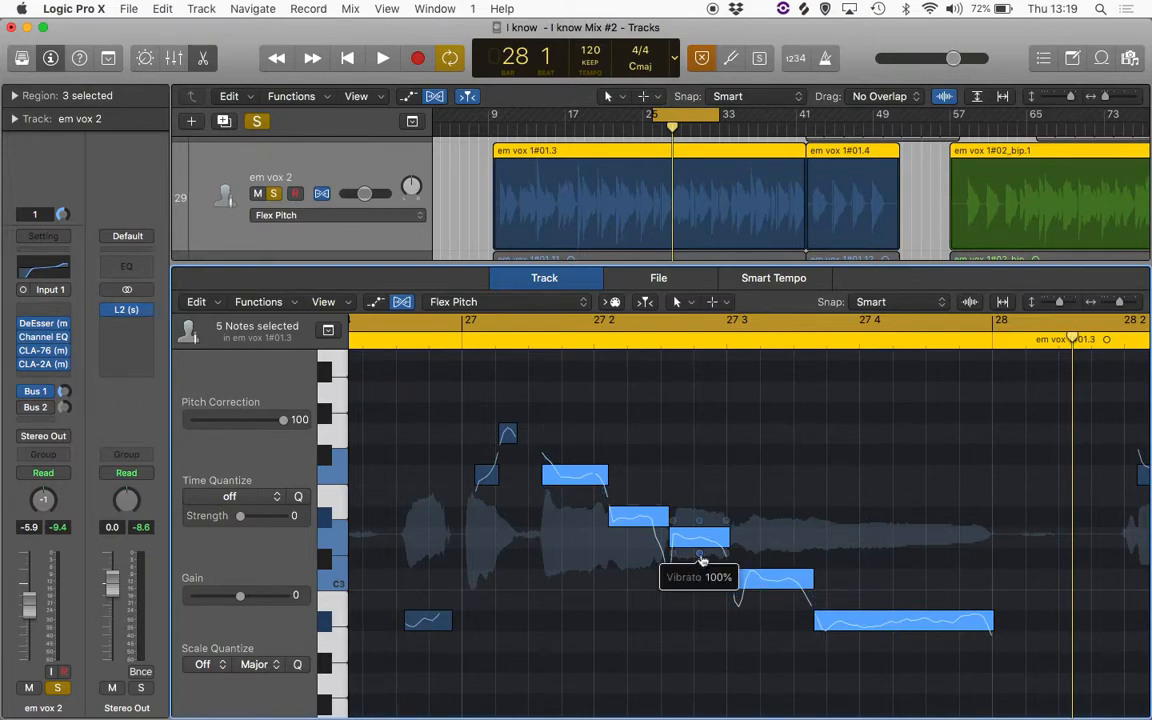
{"action": "left_click", "coordinate": [701, 557]}
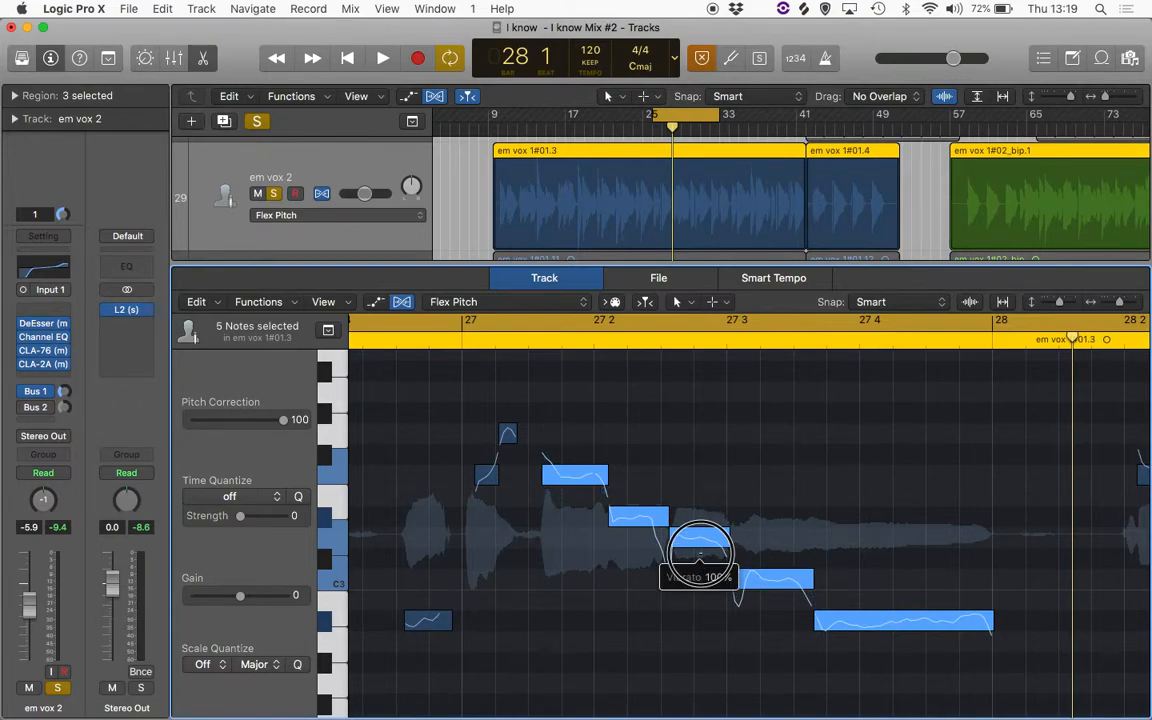
{"action": "left_click_drag", "start_coordinate": [701, 557], "coordinate": [701, 587]}
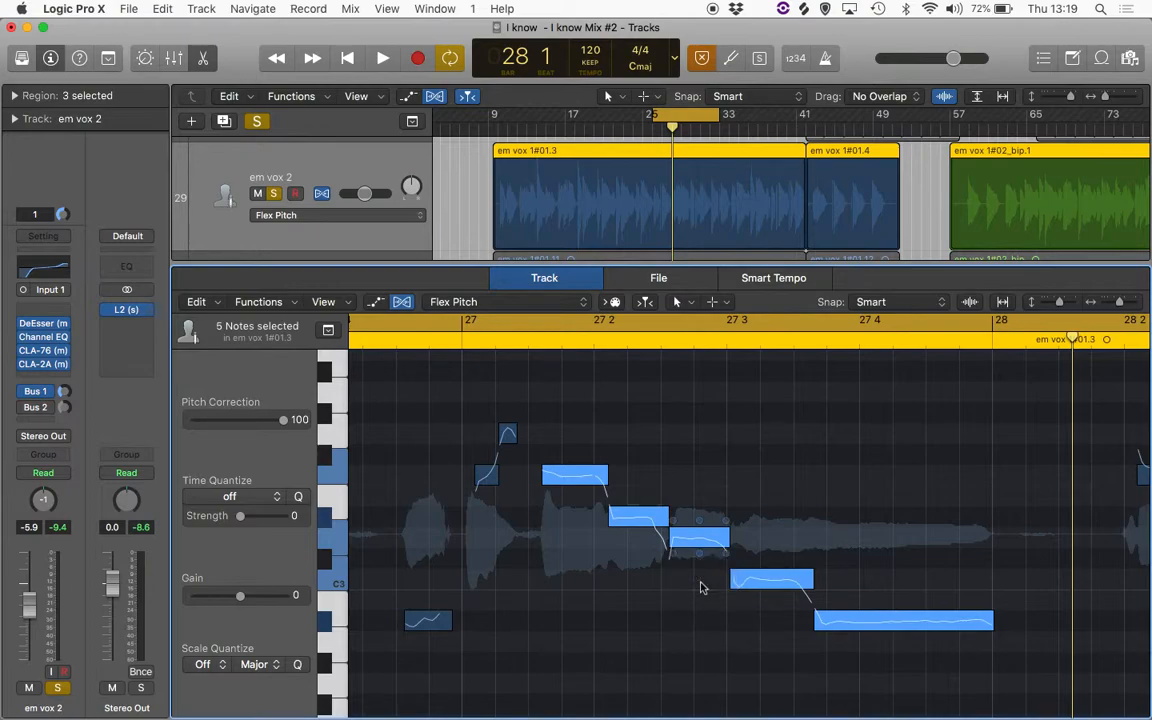
Play the phrase from bar 27 to bar 28 to hear the five selected notes with reduced vibrato.
{"action": "key", "text": "space"}
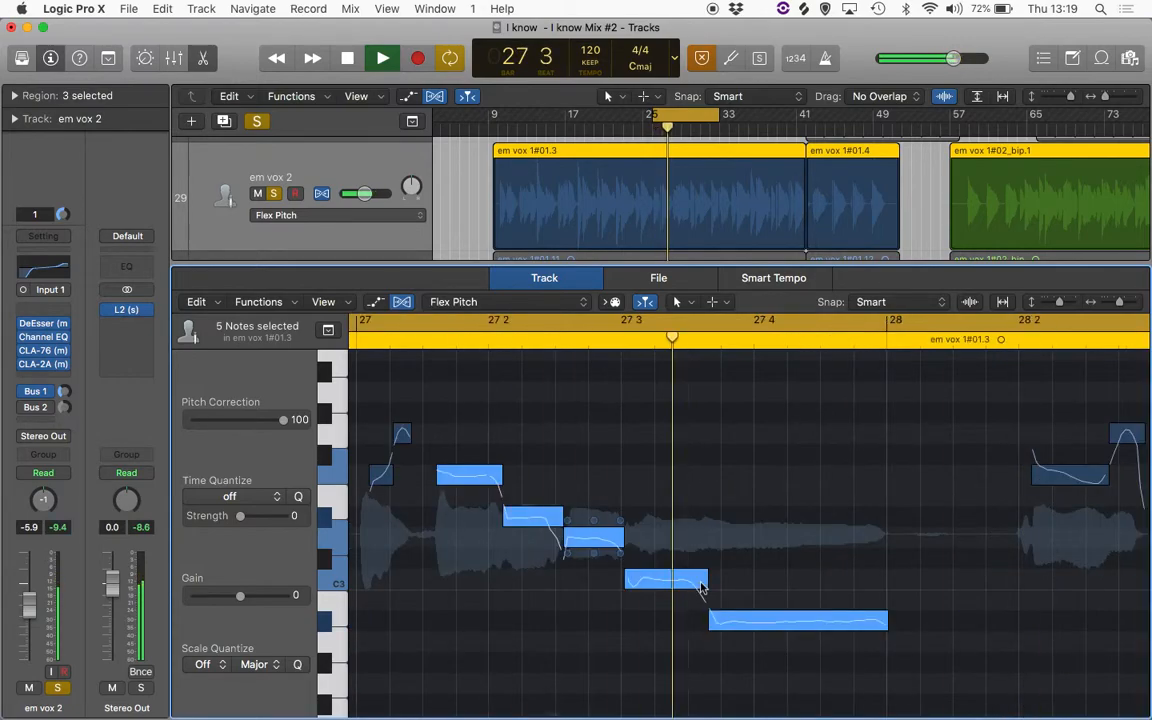
{"action": "key", "text": "space"}
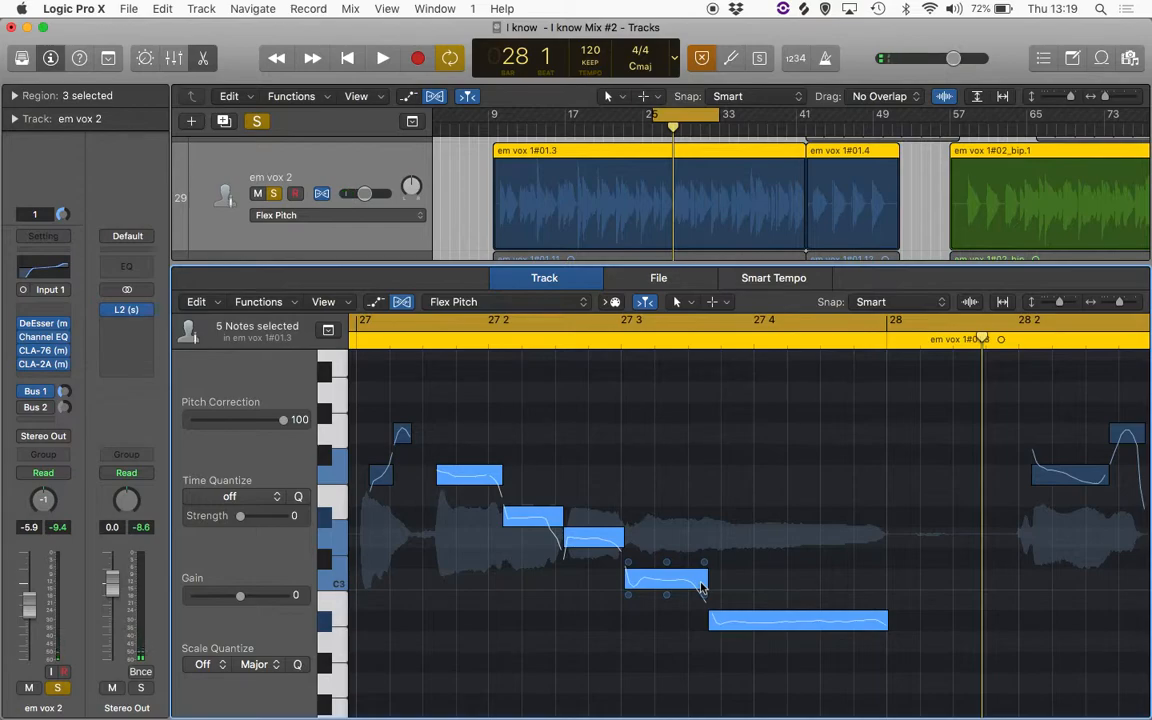
Try removing all Vibrato from the five selected notes, play the phrase for comparison, and bring back their slight pitch movement.
{"action": "left_click_drag", "start_coordinate": [666, 594], "coordinate": [668, 611]}
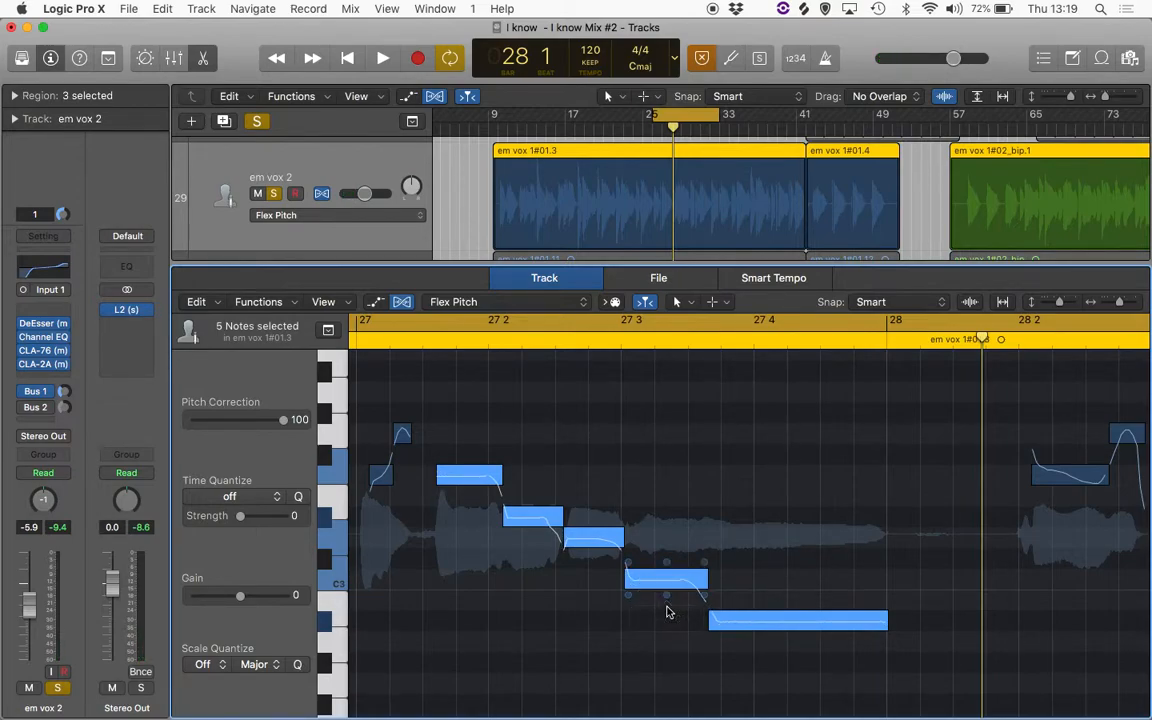
{"action": "key", "text": "space"}
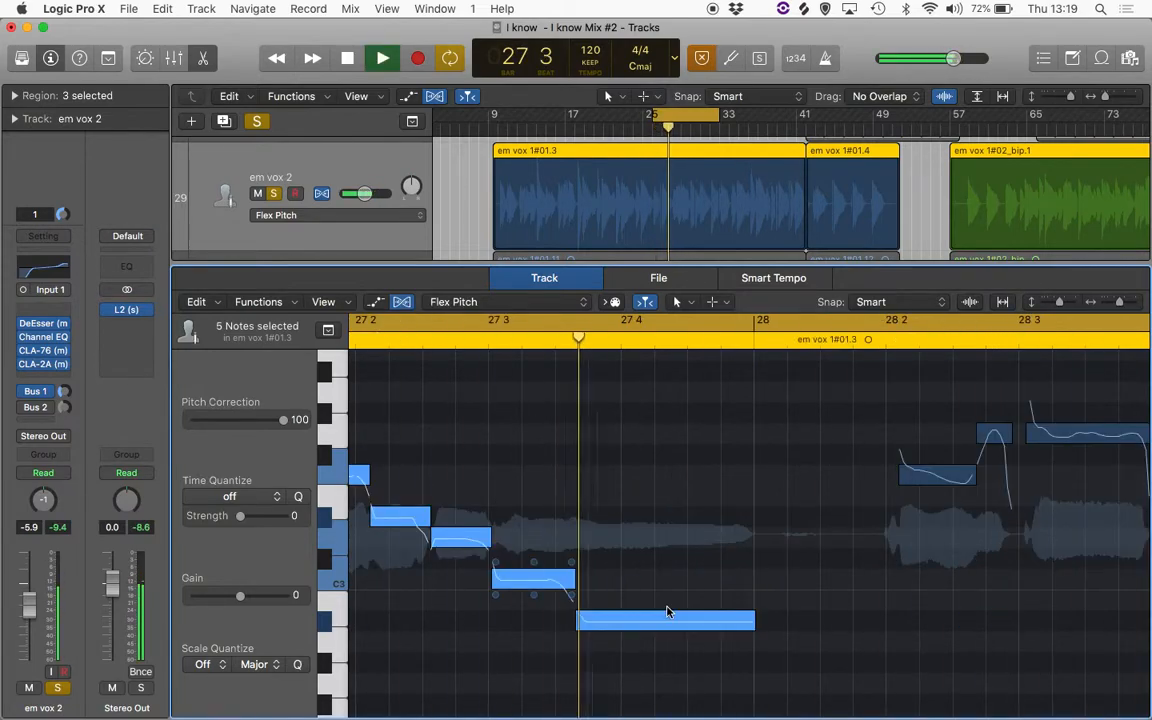
{"action": "key", "text": "space"}
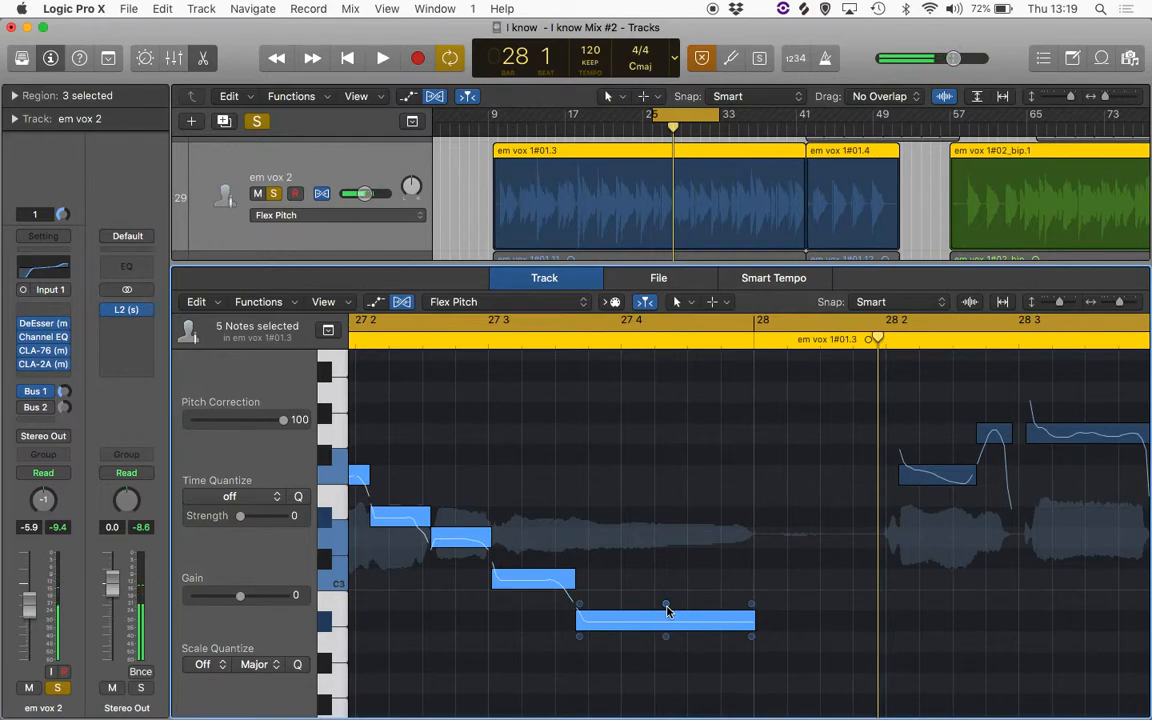
{"action": "left_click_drag", "start_coordinate": [666, 636], "coordinate": [668, 625]}
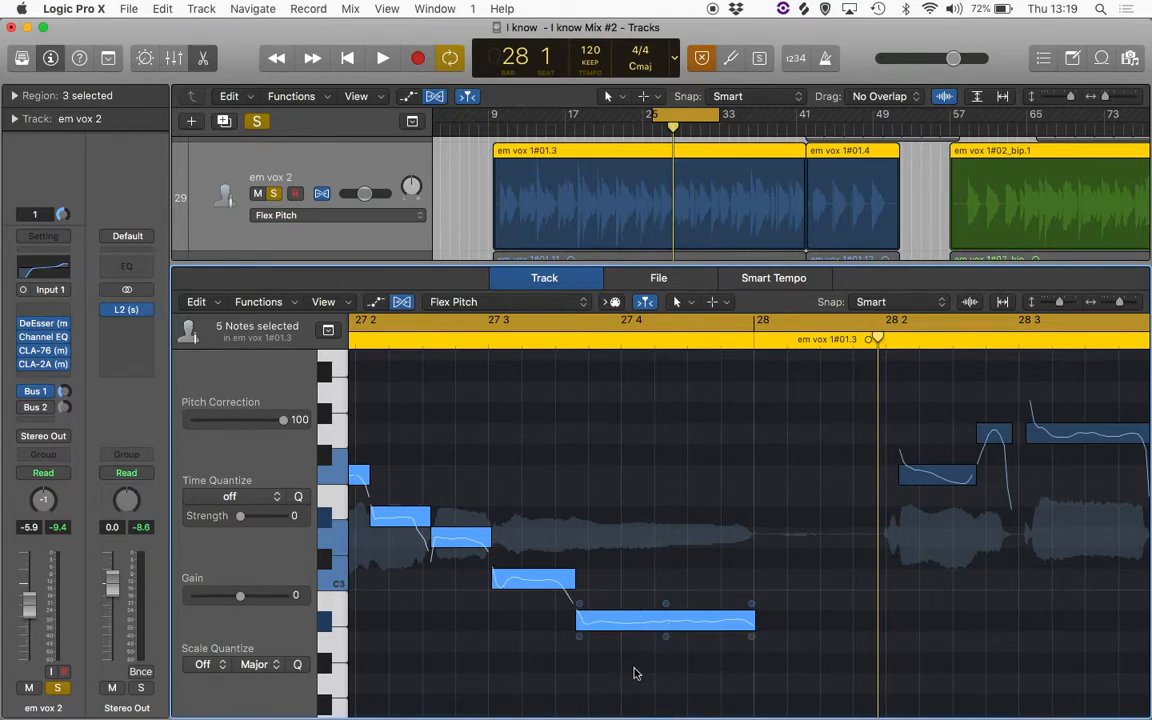
{"action": "left_click", "coordinate": [699, 663]}
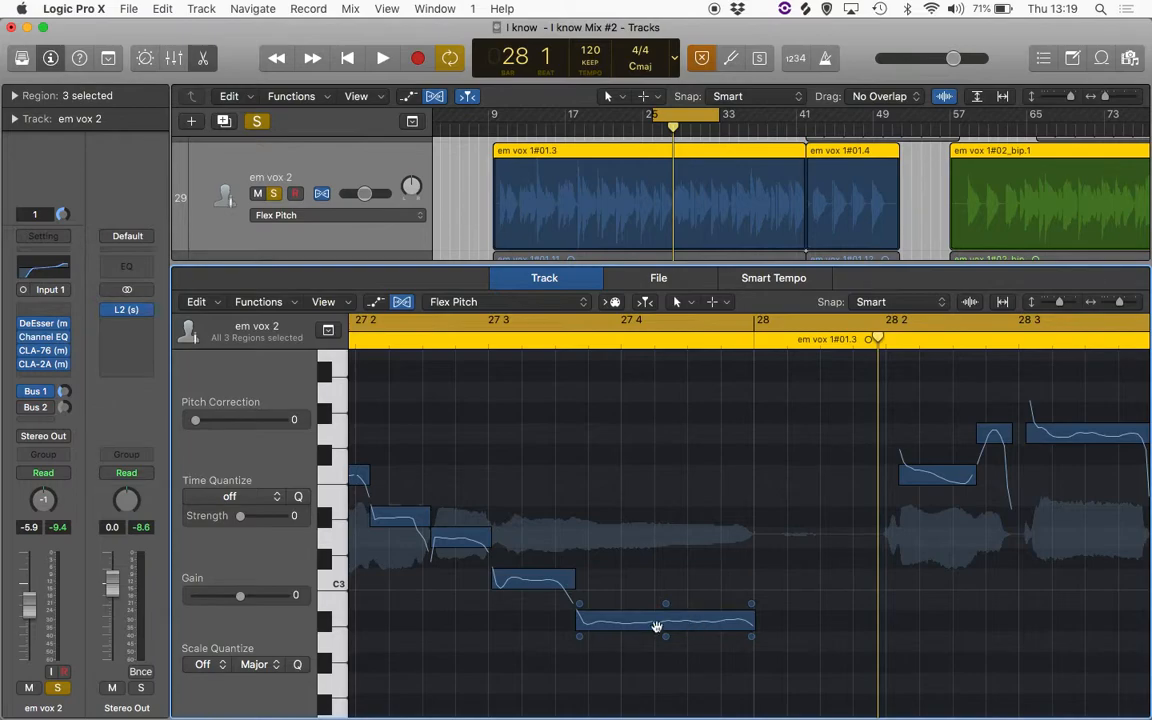
Set the Pitch Drift at the end of the long low note before bar 28 to -0.17 and play it.
{"action": "left_click", "coordinate": [697, 622]}
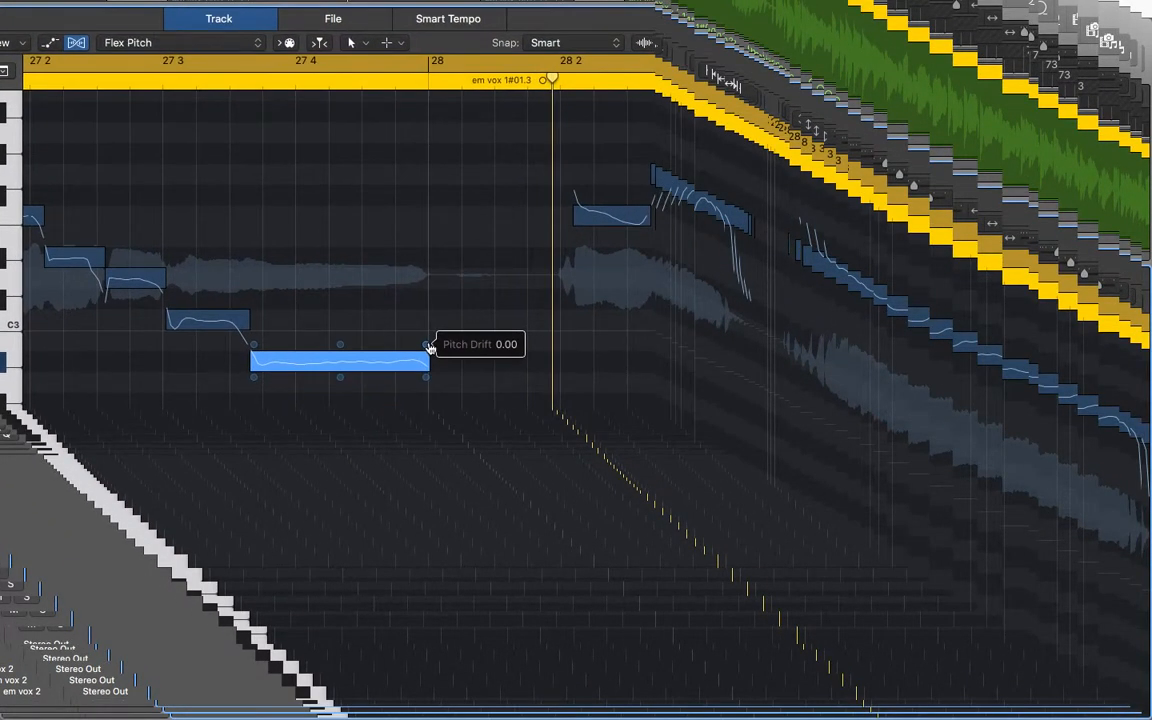
{"action": "mouse_move", "coordinate": [426, 347]}
{"action": "left_mouse_down"}
{"action": "mouse_move", "coordinate": [426, 358]}
{"action": "mouse_move", "coordinate": [426, 327]}
{"action": "mouse_move", "coordinate": [426, 369]}
{"action": "mouse_move", "coordinate": [426, 340]}
{"action": "mouse_move", "coordinate": [427, 352]}
{"action": "left_mouse_up"}
{"action": "key", "text": "space"}
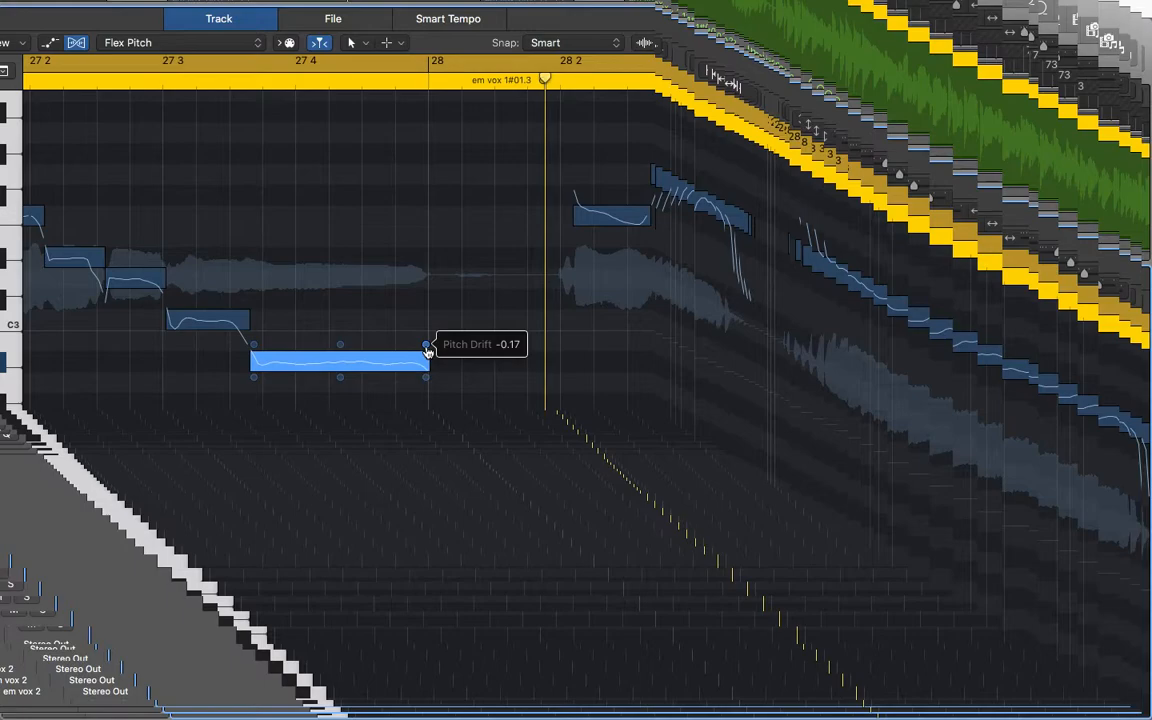
{"action": "key", "text": "space"}
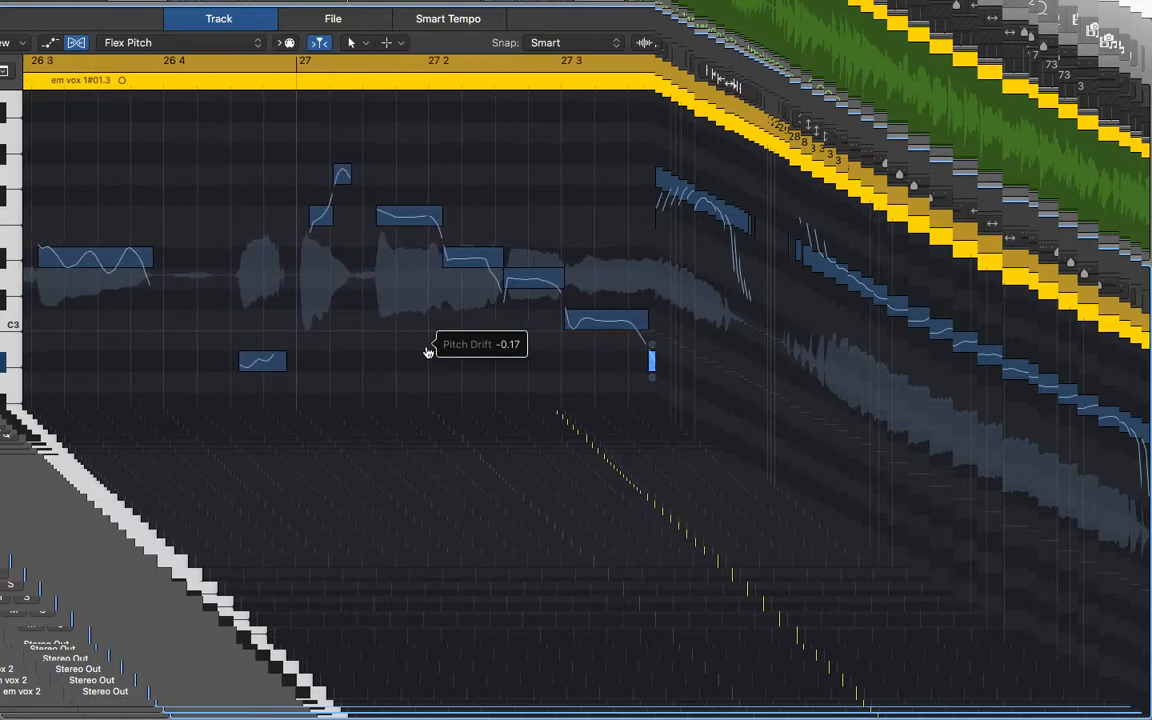
Set the note at 26 2 to 80% Vibrato and -0.22 Pitch Drift, and lower the Vibrato of the short note after it.
{"action": "scroll", "coordinate": [428, 353], "scroll_direction": "left", "scroll_amount": 3}
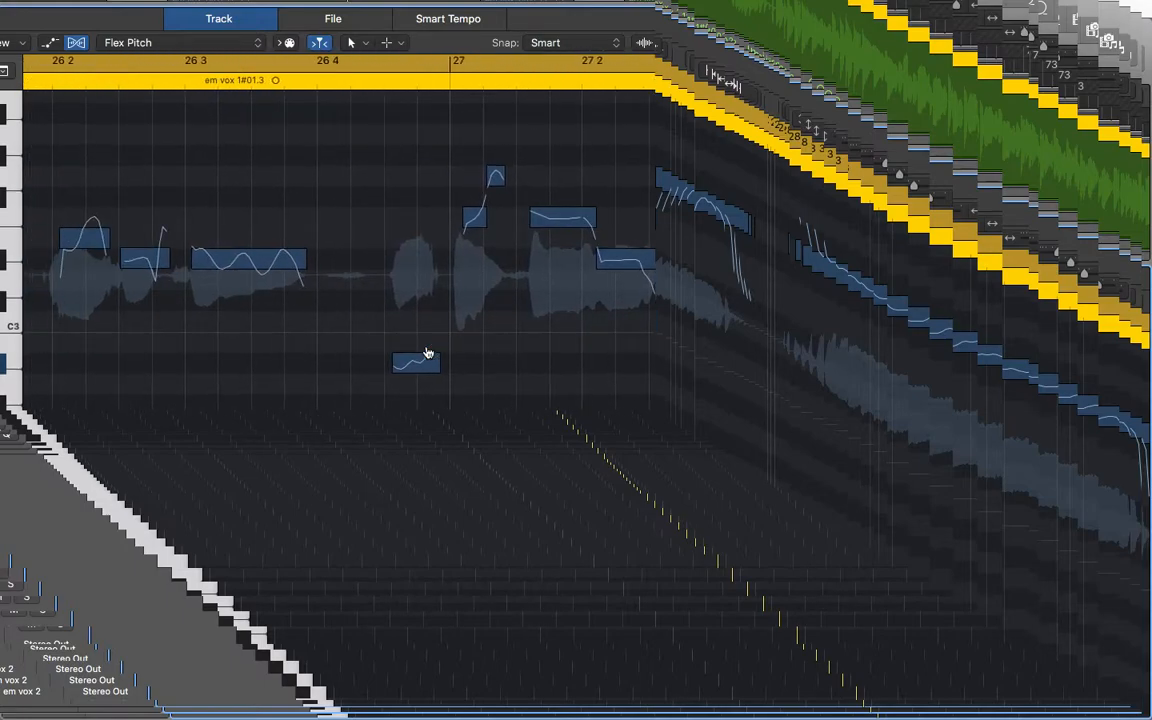
{"action": "scroll", "coordinate": [211, 270], "scroll_direction": "left", "scroll_amount": 8}
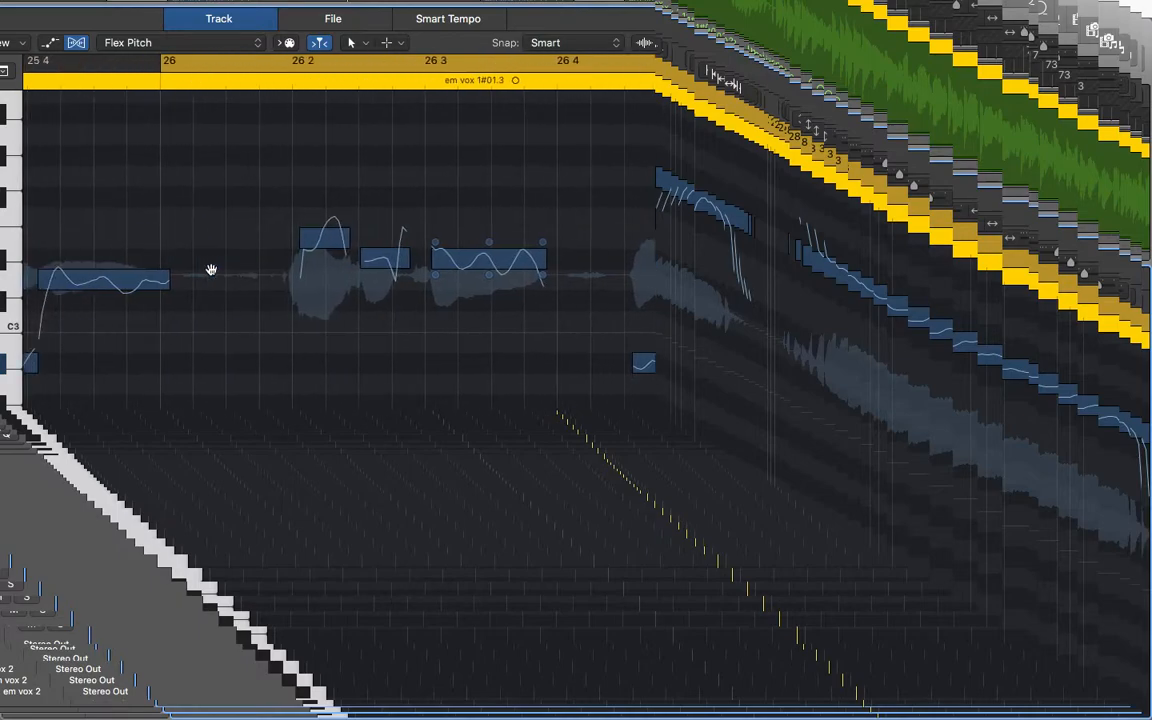
{"action": "left_click", "coordinate": [320, 245]}
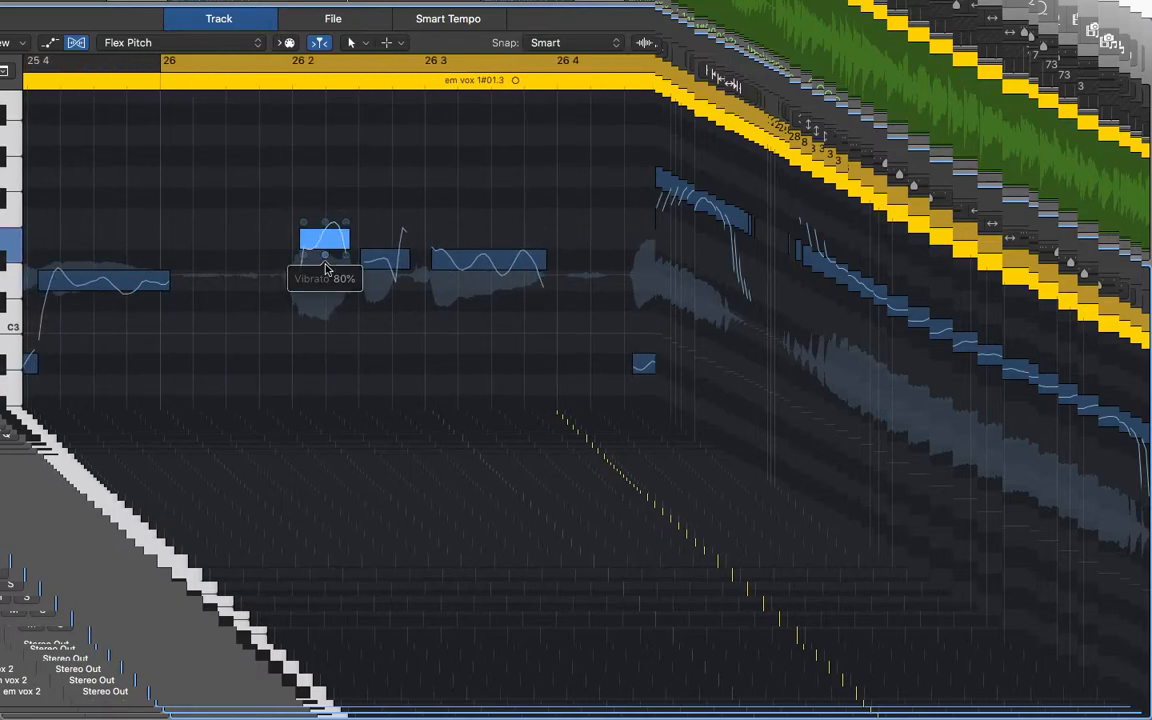
{"action": "left_click_drag", "start_coordinate": [348, 220], "coordinate": [349, 231]}
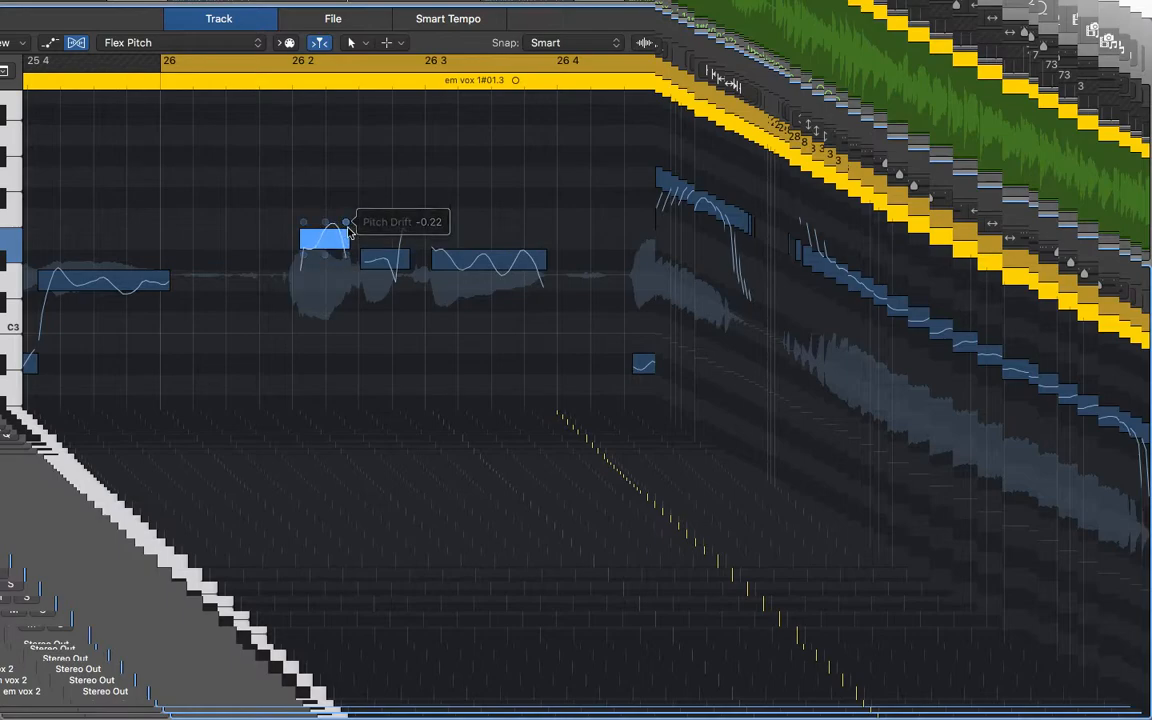
{"action": "key", "text": "space"}
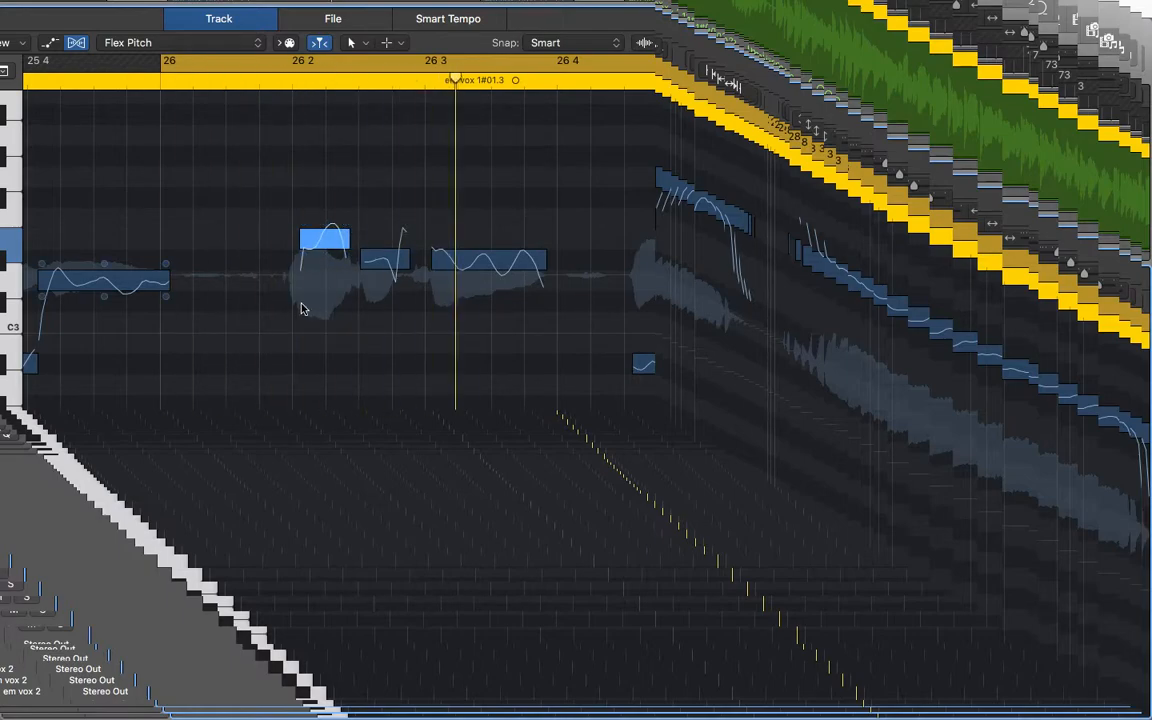
{"action": "left_click", "coordinate": [390, 256]}
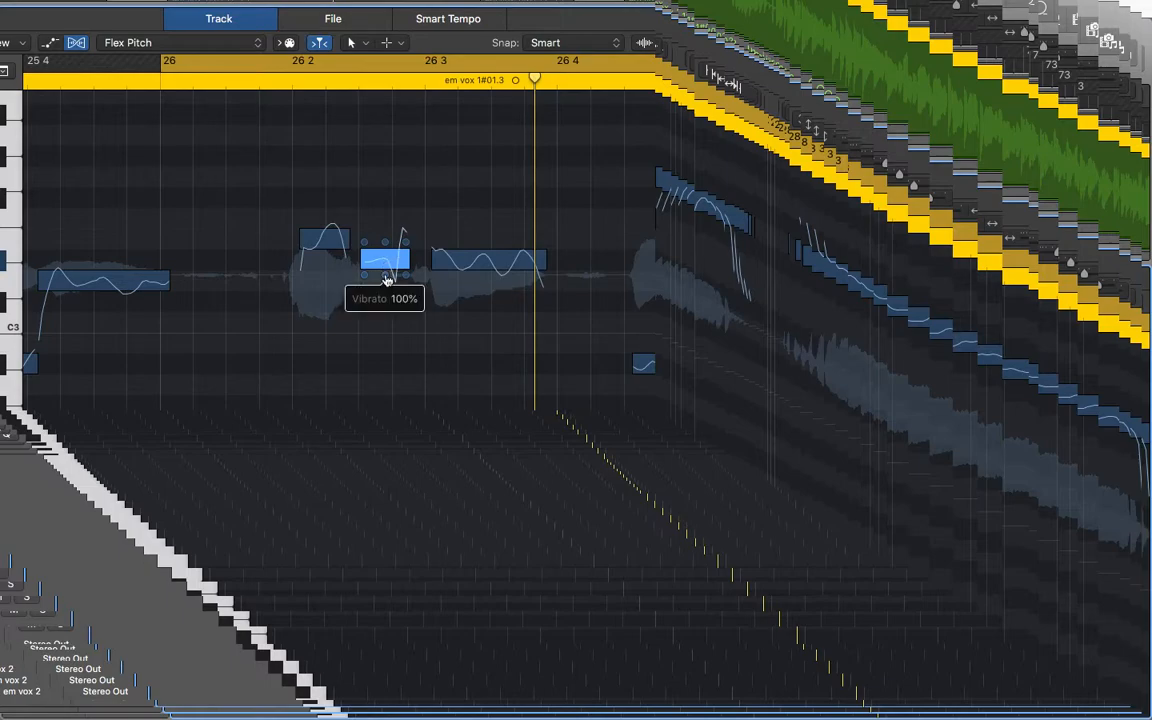
{"action": "left_click_drag", "start_coordinate": [385, 274], "coordinate": [384, 301]}
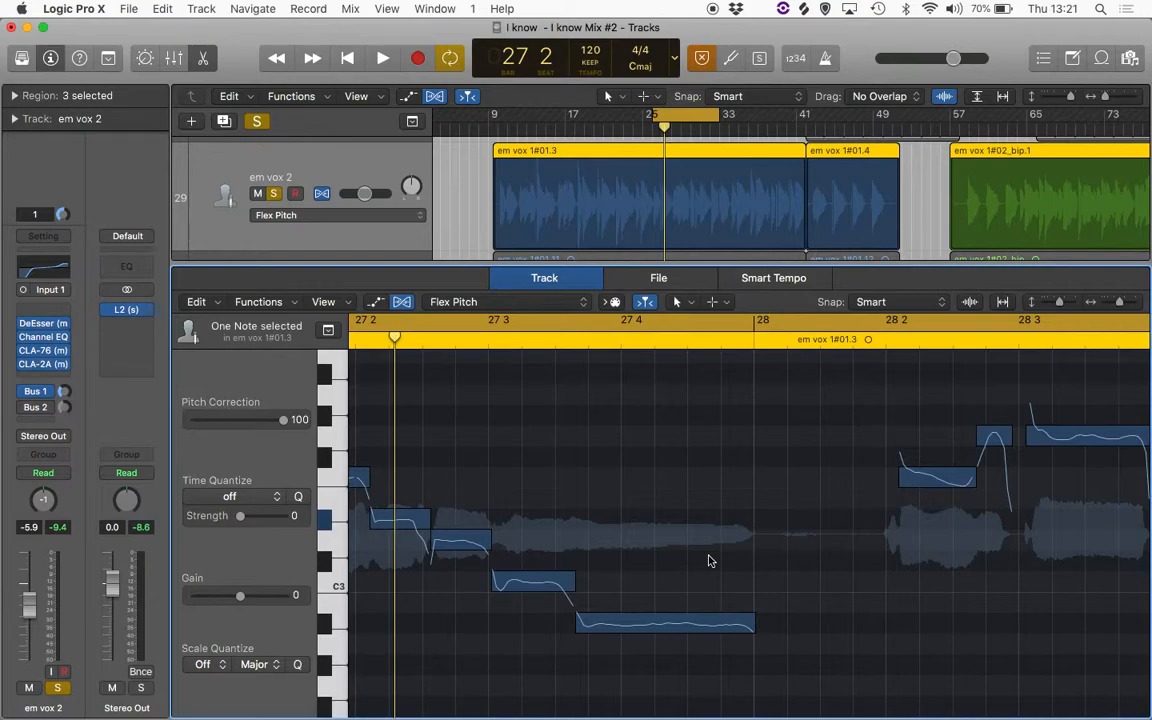
Reduce the Vibrato of the note at 28 4 to about 58% and lower the Pitch Drift at its end.
{"action": "scroll", "coordinate": [805, 548], "scroll_direction": "right", "scroll_amount": 5}
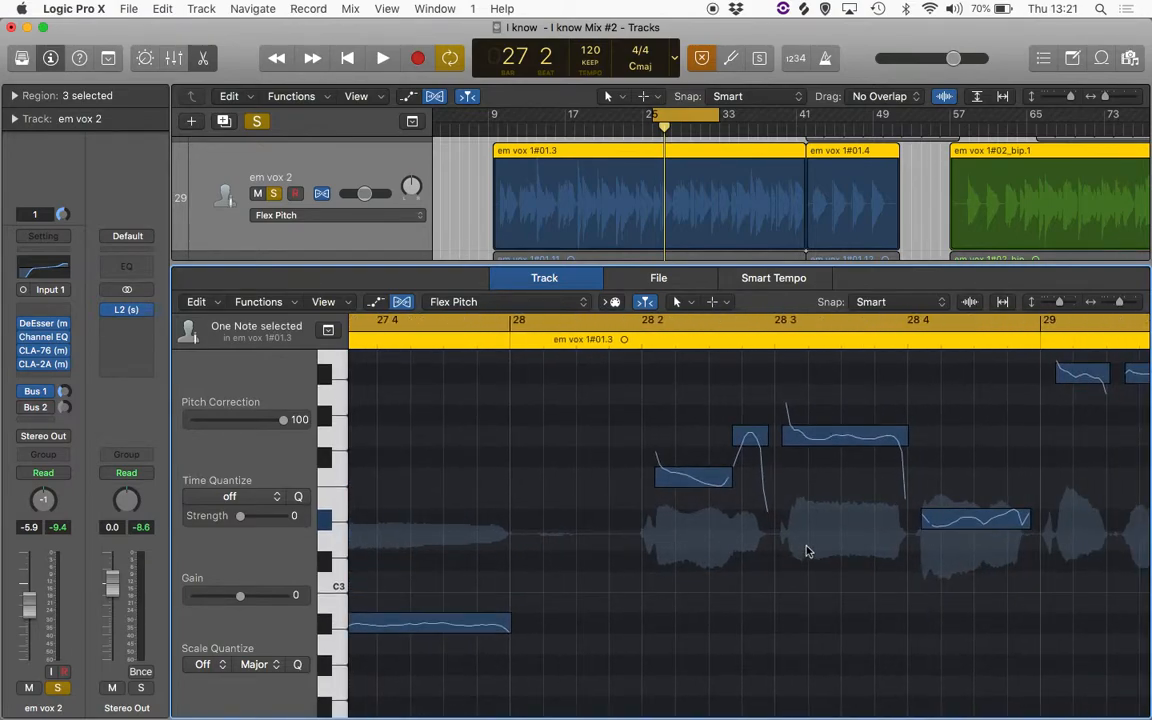
{"action": "scroll", "coordinate": [808, 550], "scroll_direction": "right", "scroll_amount": 4}
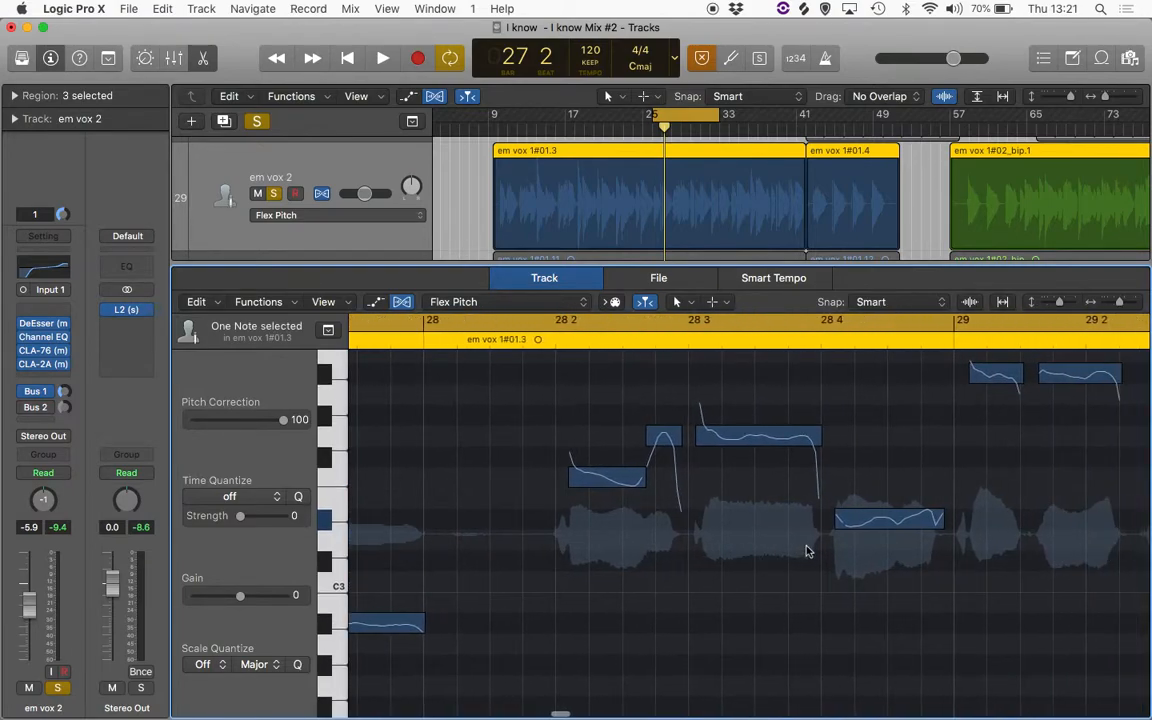
{"action": "scroll", "coordinate": [808, 550], "scroll_direction": "right", "scroll_amount": 2}
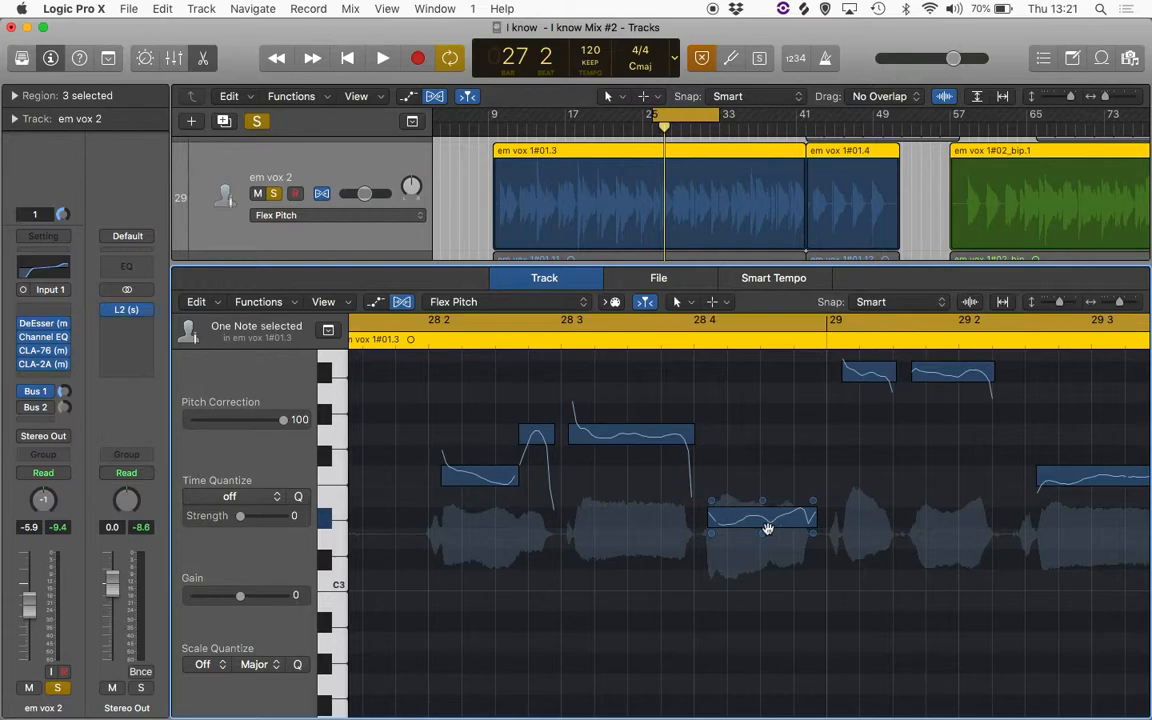
{"action": "mouse_move", "coordinate": [764, 540]}
{"action": "left_click_drag", "start_coordinate": [762, 533], "coordinate": [764, 551]}
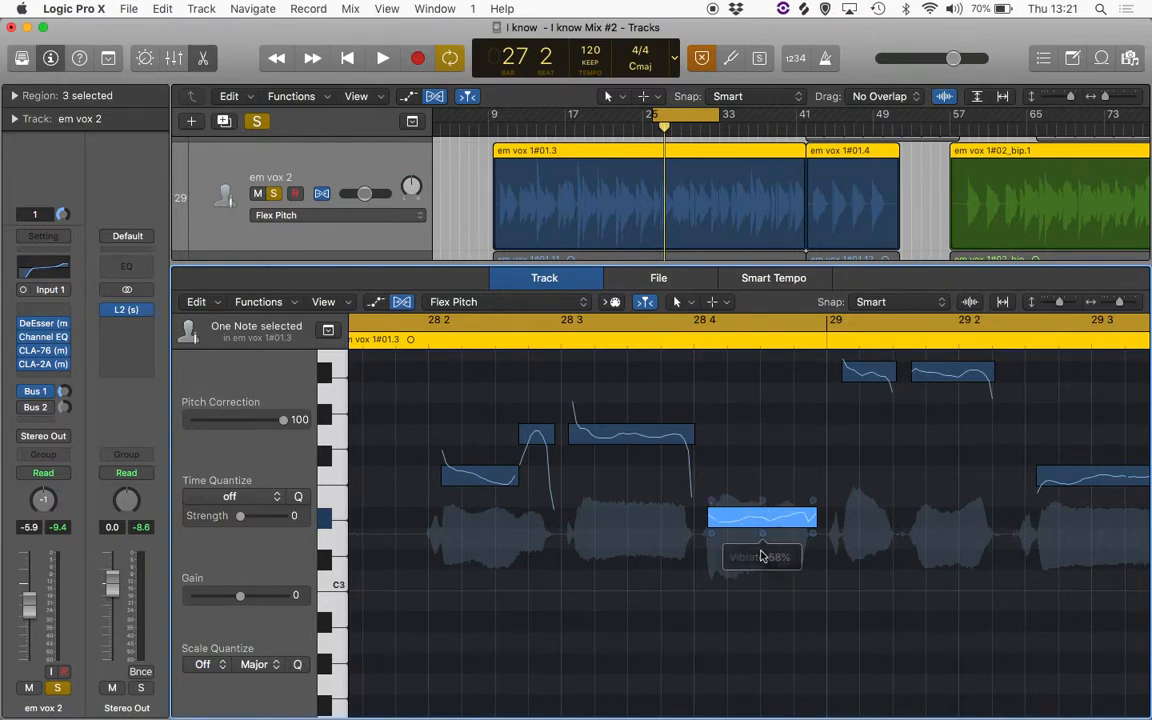
{"action": "left_click_drag", "start_coordinate": [812, 500], "coordinate": [815, 512]}
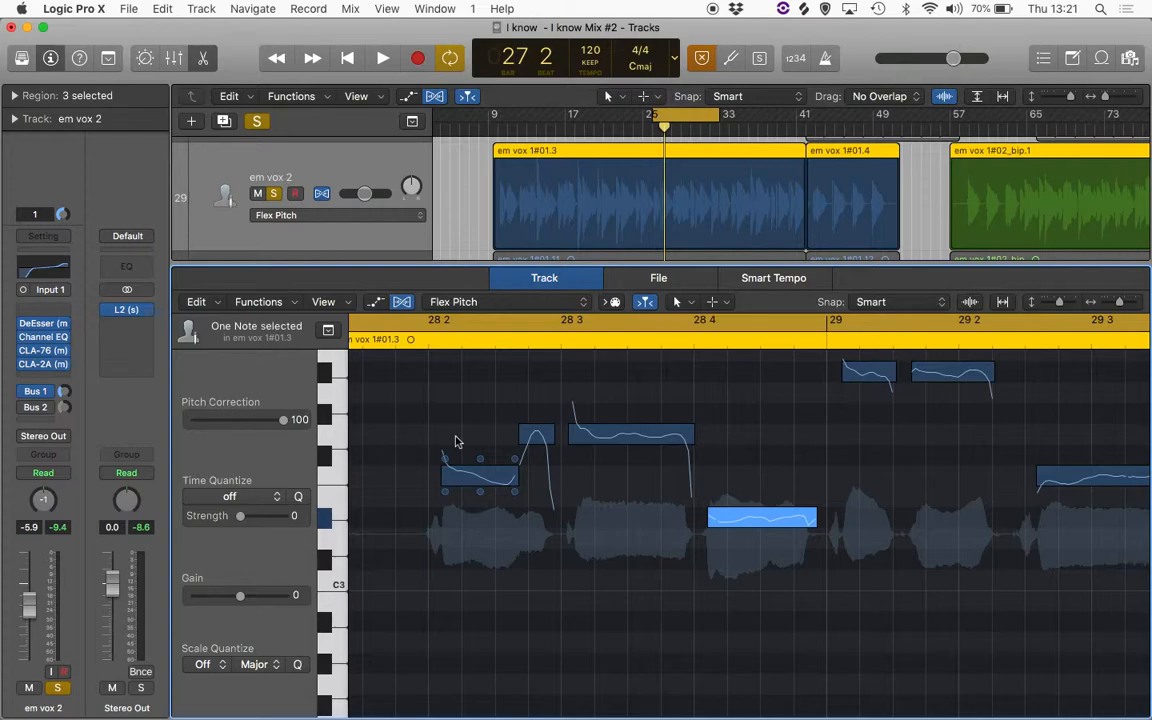
Shorten the cycle range so it starts at bar 28 and play through the phrase in bar 29.
{"action": "left_click_drag", "start_coordinate": [653, 118], "coordinate": [662, 120]}
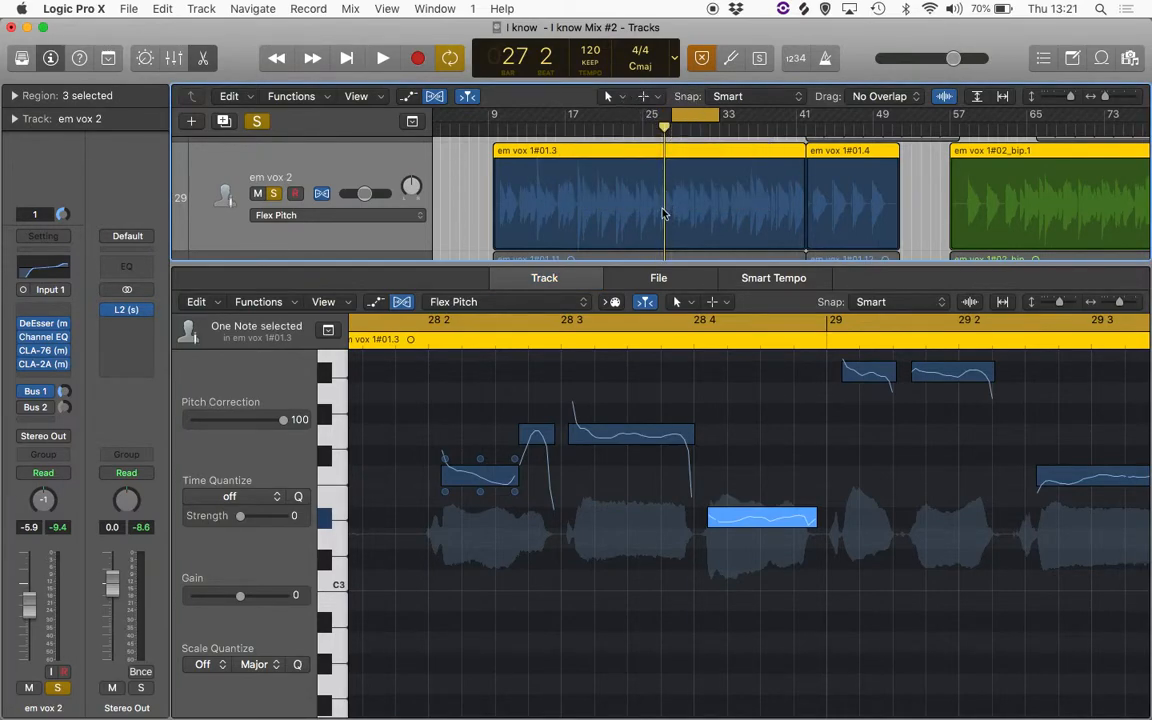
{"action": "key", "text": "space"}
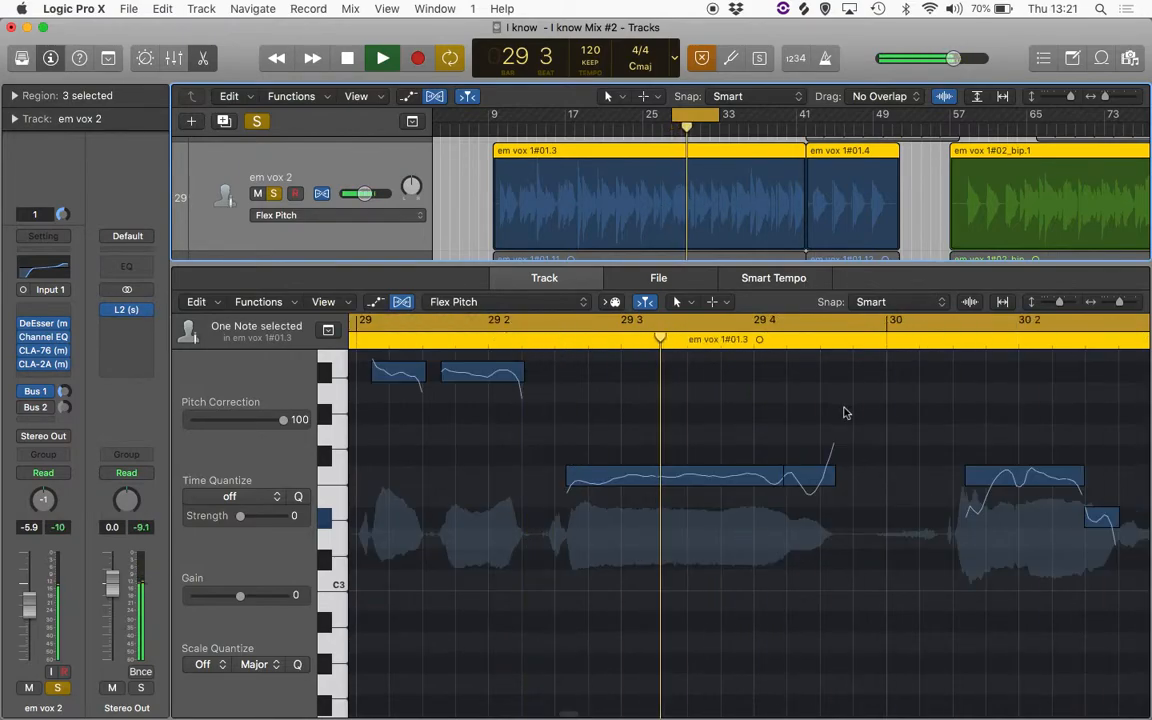
{"action": "key", "text": "space"}
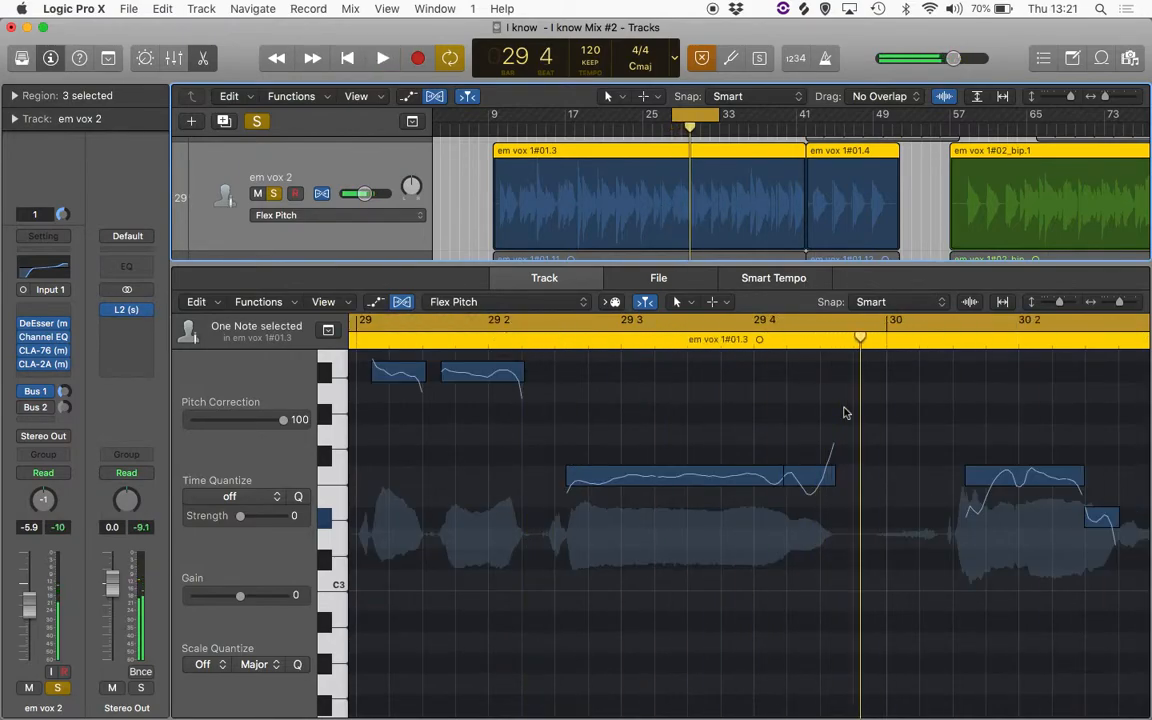
Select the two adjoining notes around 29 3 to 29 4, reduce their Vibrato together, and play the cycle range.
{"action": "left_click", "coordinate": [749, 481]}
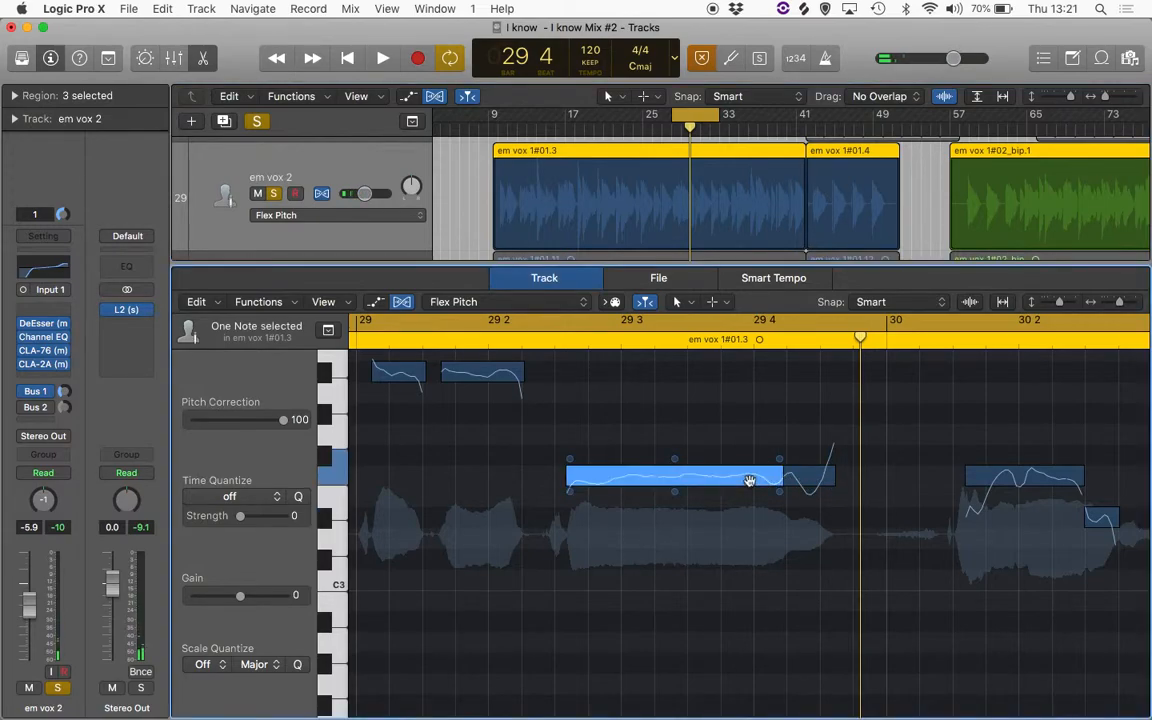
{"action": "left_click", "coordinate": [809, 477], "text": "shift"}
{"action": "left_click_drag", "start_coordinate": [674, 491], "coordinate": [674, 515]}
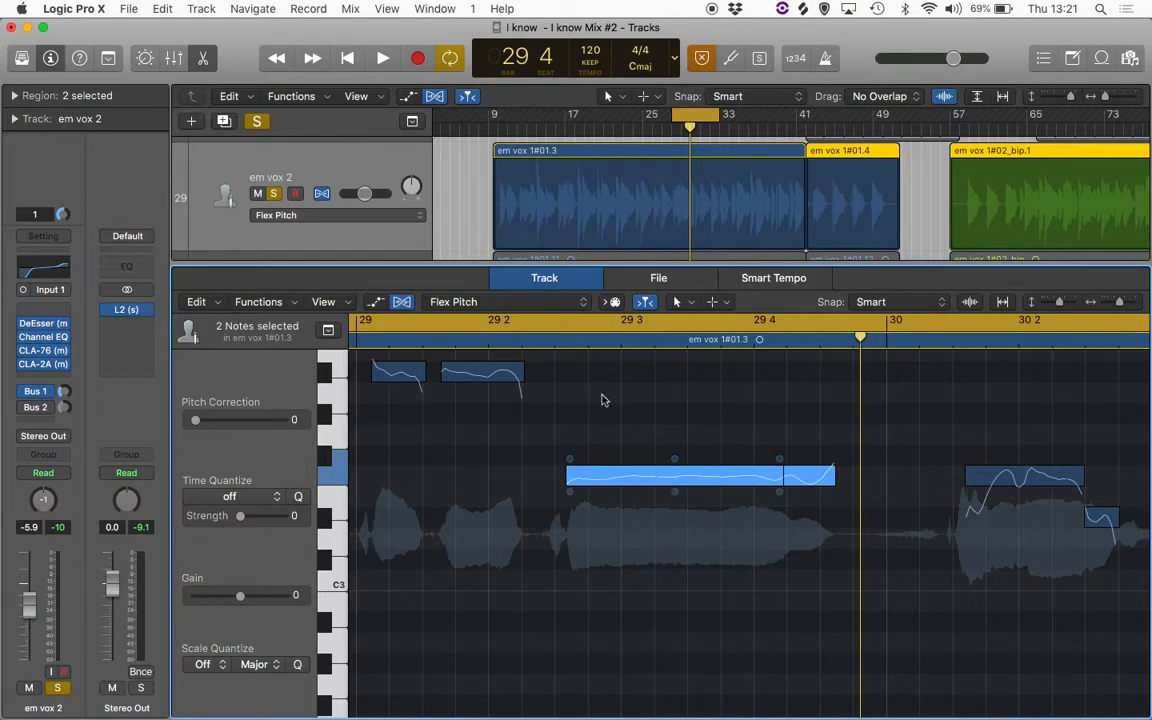
{"action": "key", "text": "space"}
{"action": "key", "text": "space"}
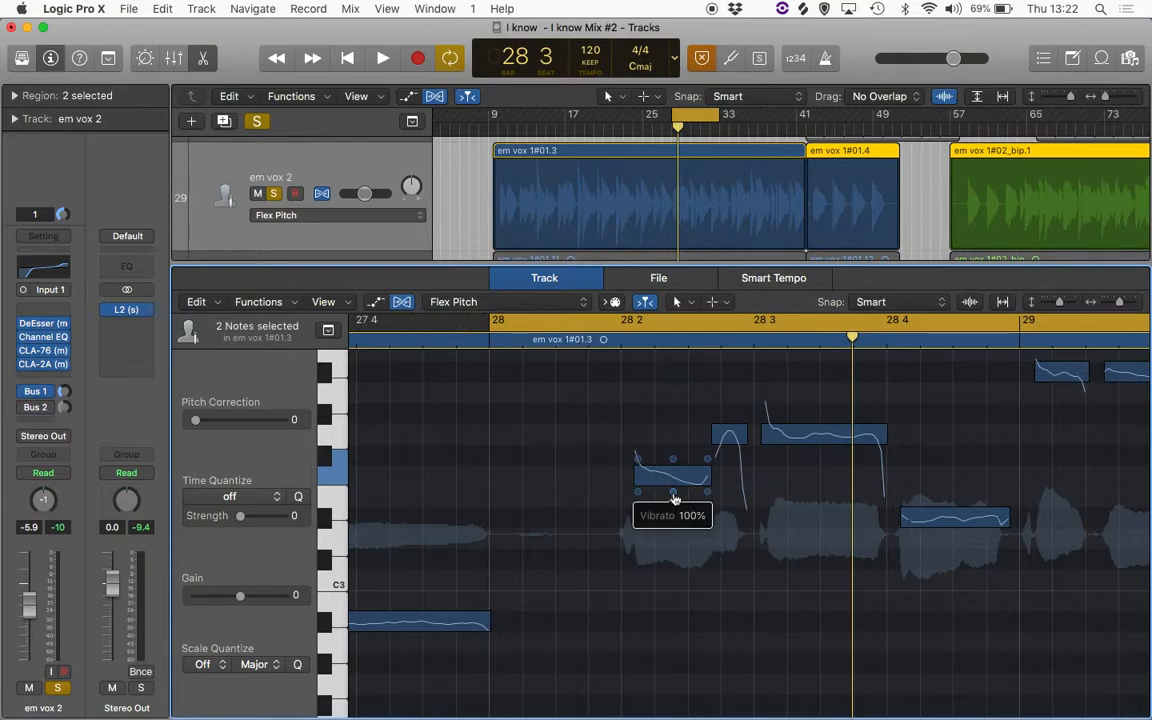
Reduce the Vibrato of the note at 28 2 and play the phrase twice to check it.
{"action": "left_click", "coordinate": [673, 495]}
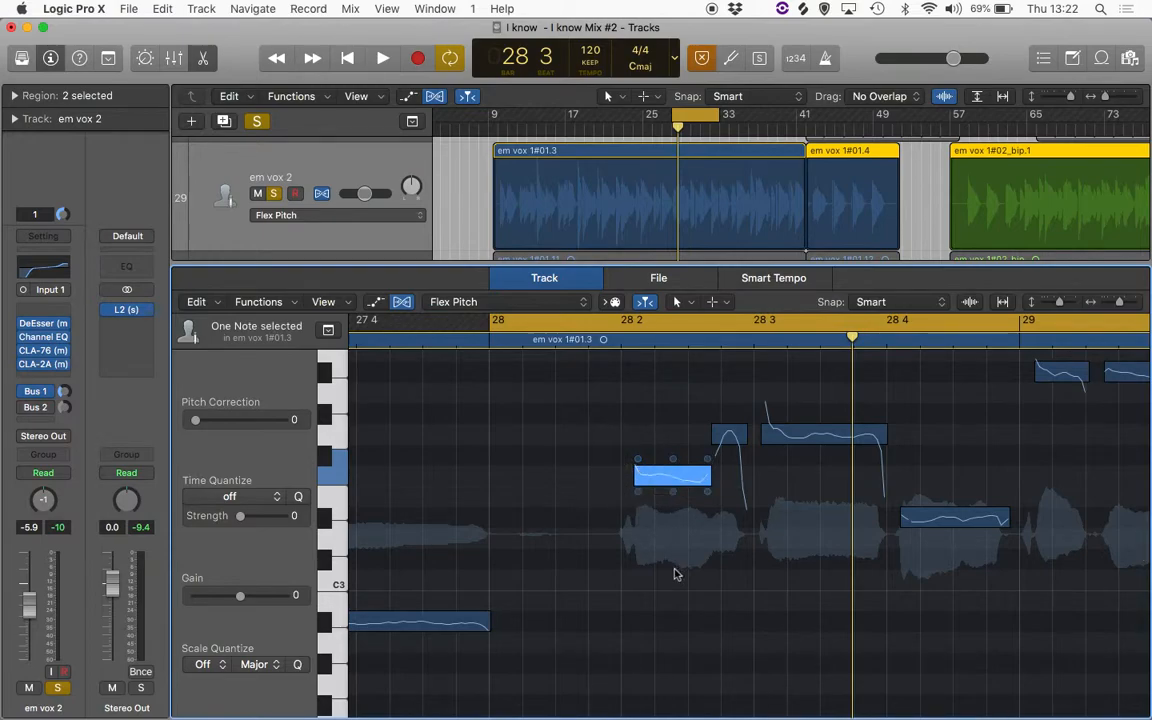
{"action": "key", "text": "space"}
{"action": "key", "text": "space"}
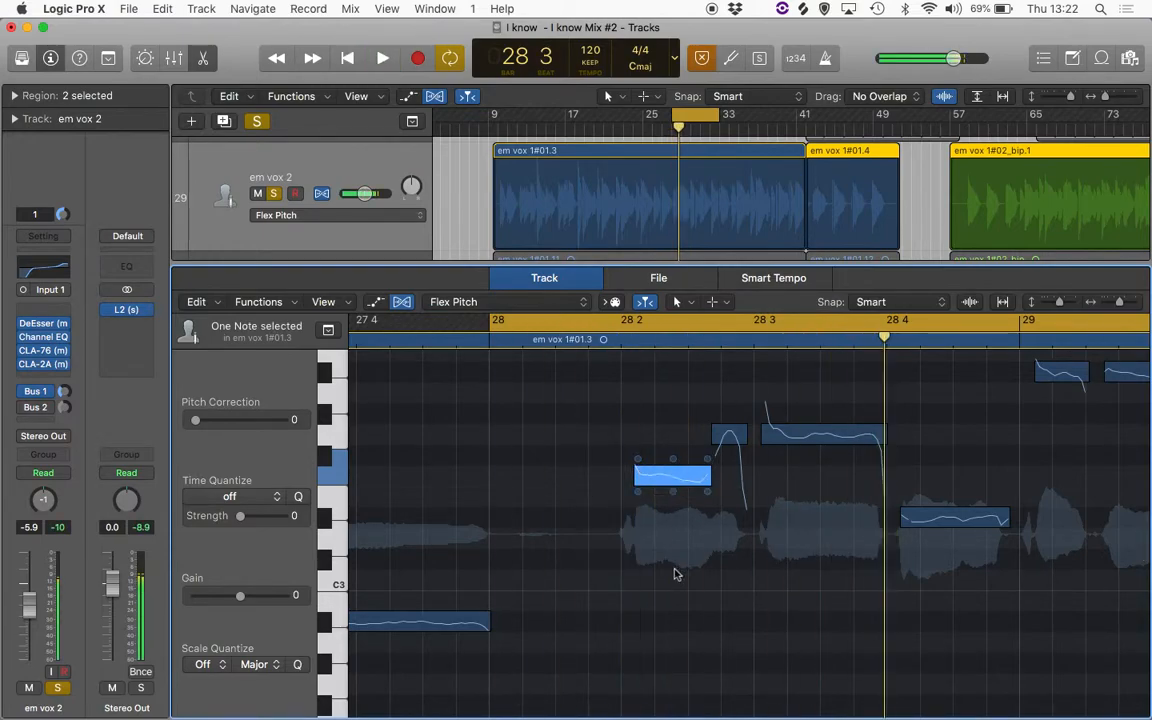
{"action": "key", "text": "space"}
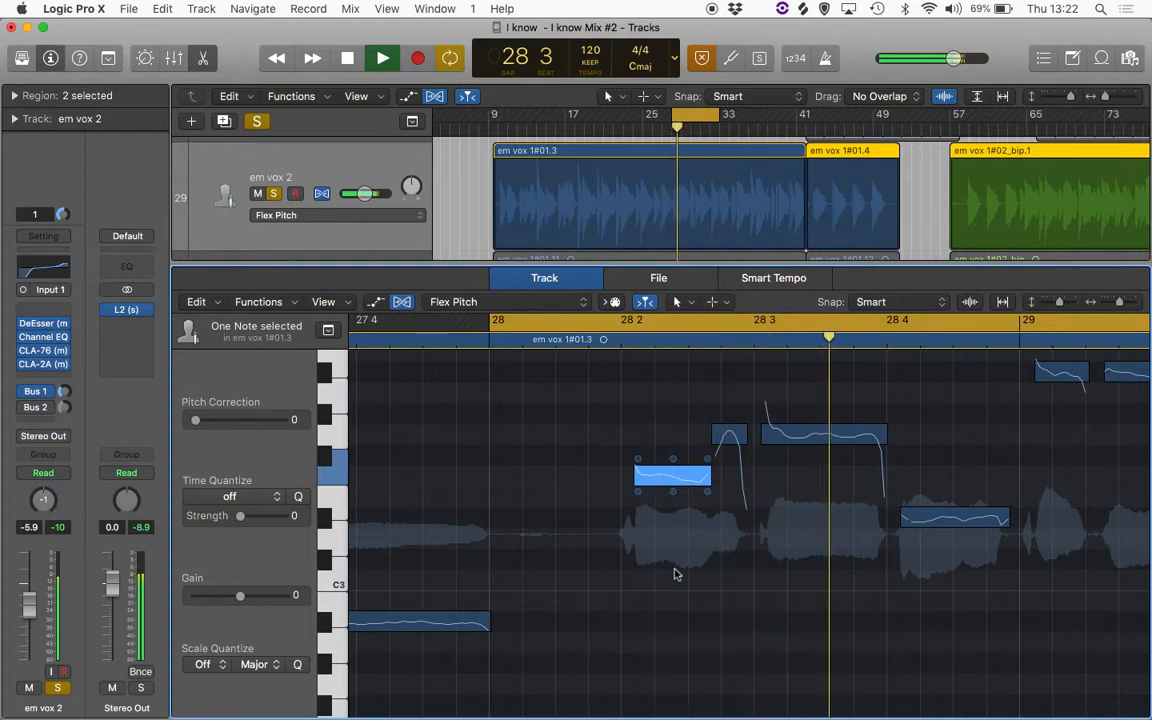
{"action": "key", "text": "space"}
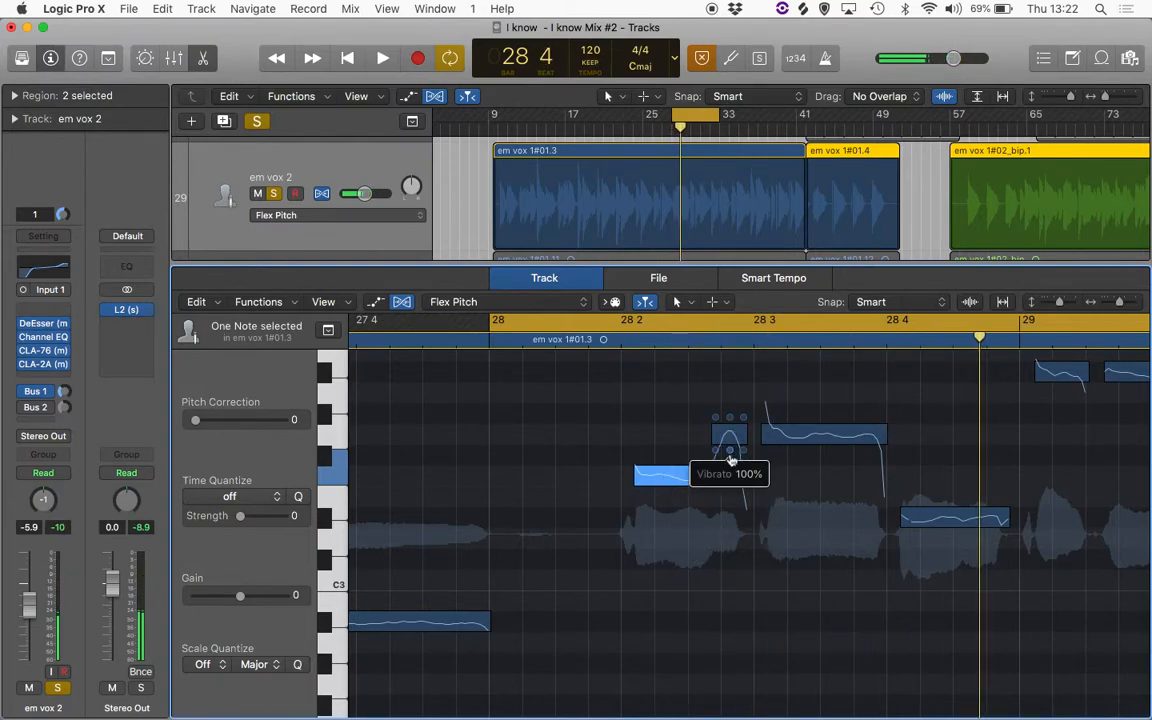
Reduce the Vibrato of the short high note just before 28 3 and play the phrase through to bar 30.
{"action": "left_click_drag", "start_coordinate": [731, 455], "coordinate": [733, 482]}
{"action": "key", "text": "space"}
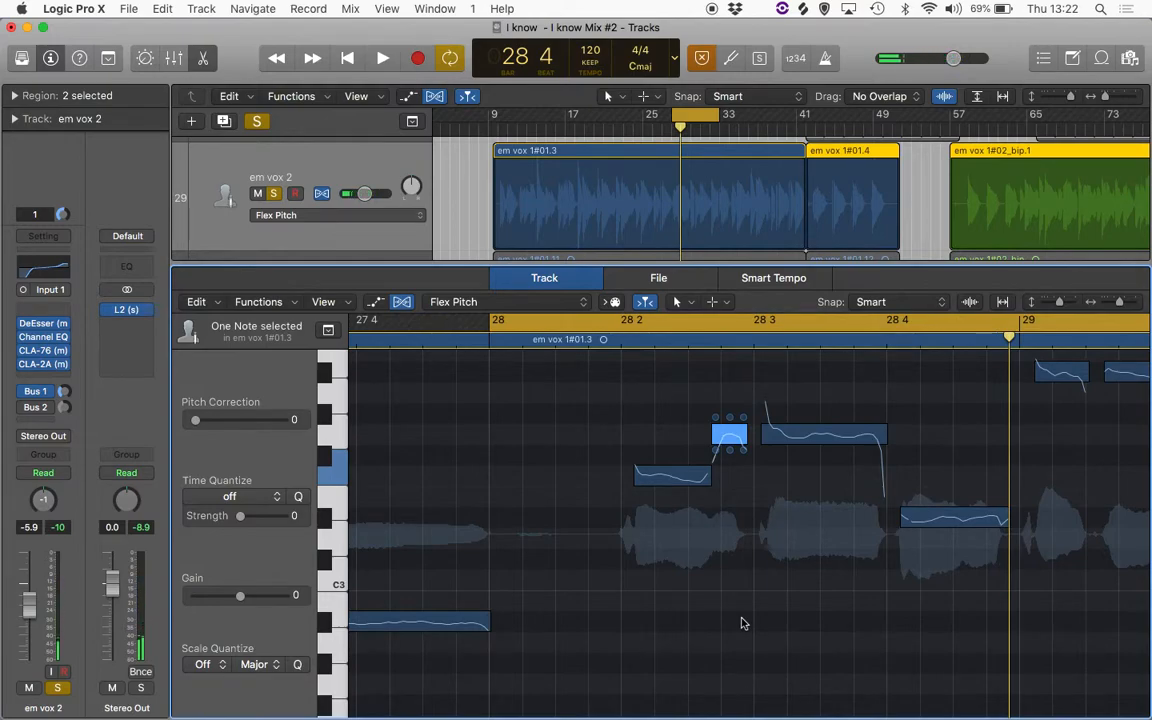
{"action": "key", "text": "space"}
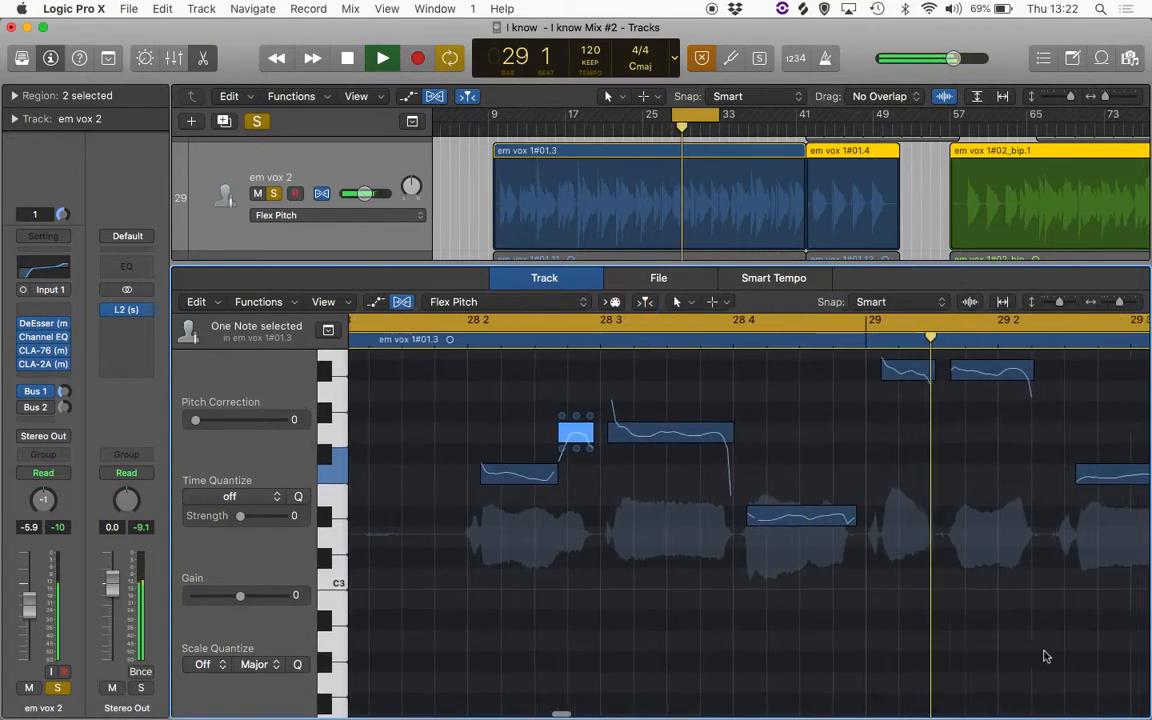
{"action": "key", "text": "space"}
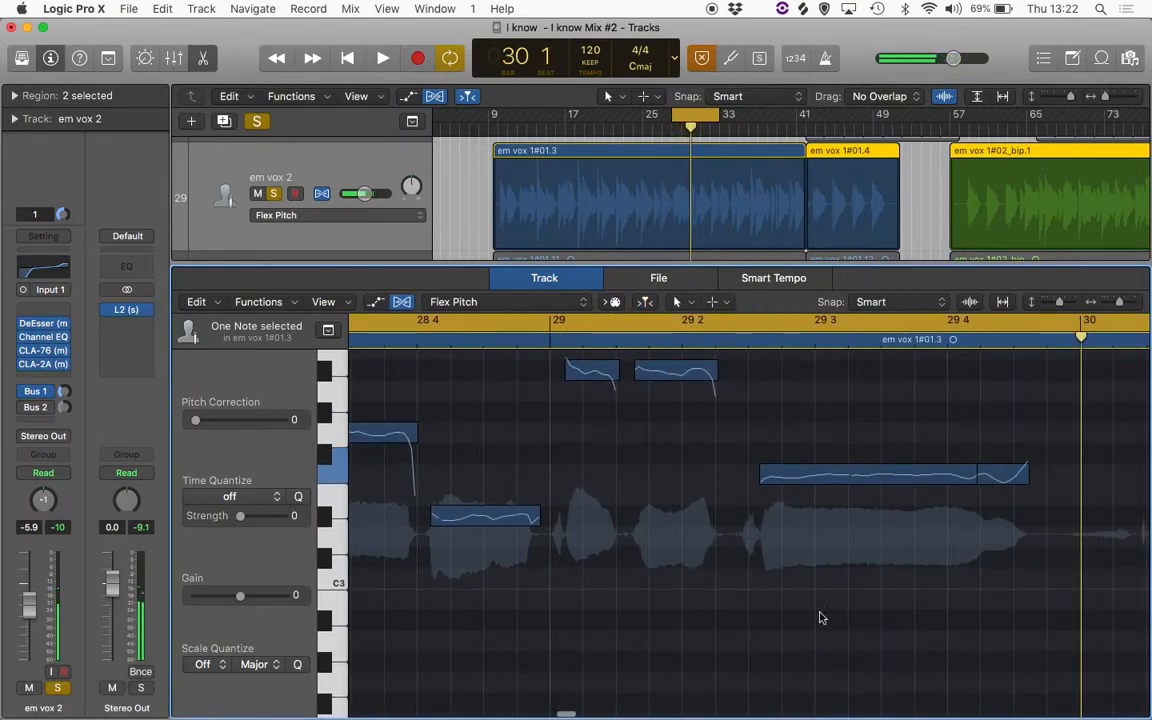
Select the note at 28 4 and play the phrase from bar 28 through to bar 30.
{"action": "left_click", "coordinate": [488, 533]}
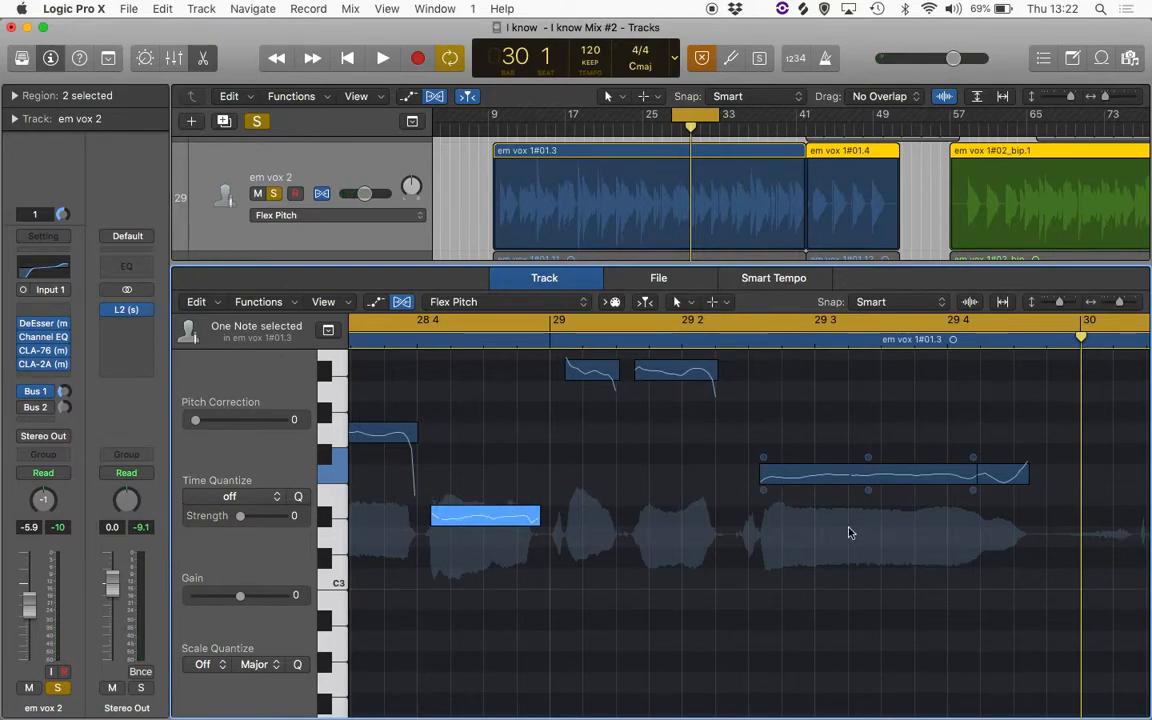
{"action": "scroll", "coordinate": [849, 532], "scroll_direction": "right", "scroll_amount": 10}
{"action": "key", "text": "space"}
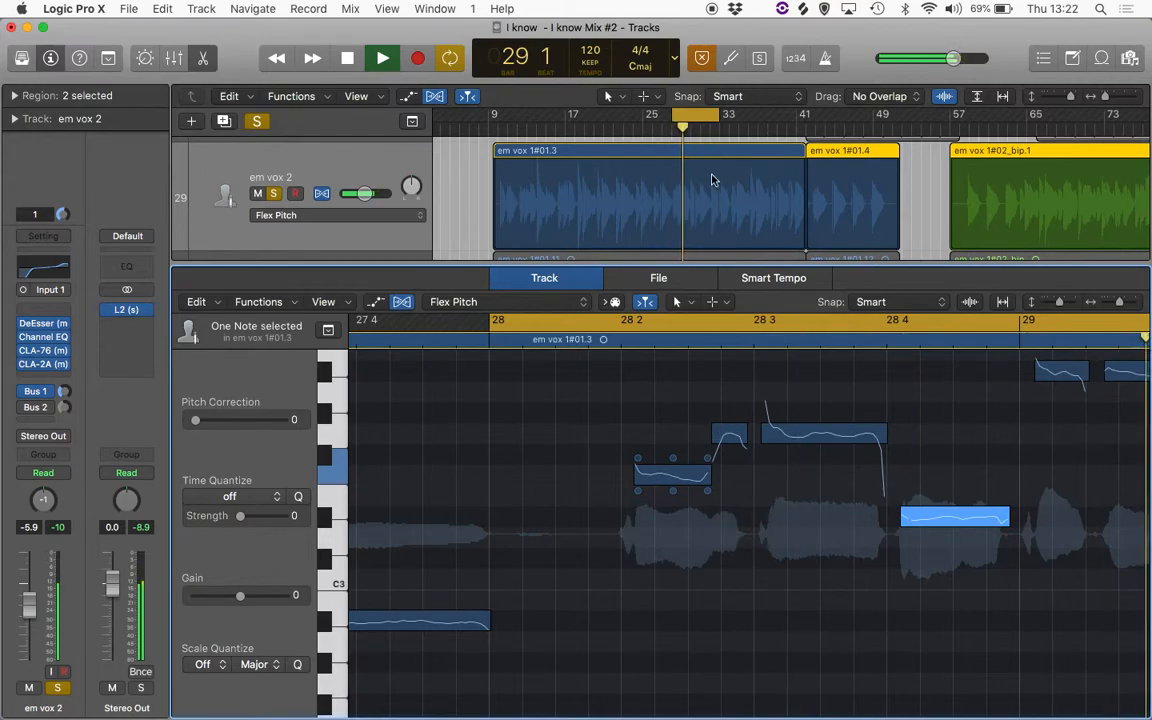
{"action": "key", "text": "space"}
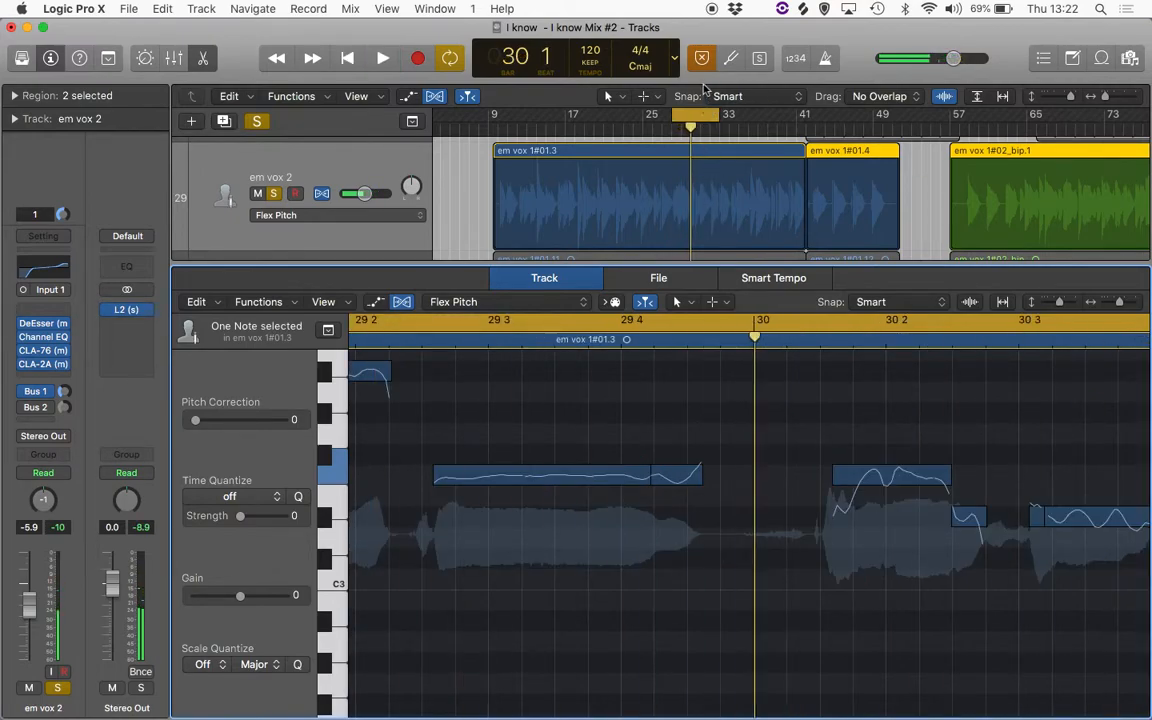
Move the cycle range so it starts at bar 30 and play the beginning of that phrase.
{"action": "left_click_drag", "start_coordinate": [676, 115], "coordinate": [746, 116]}
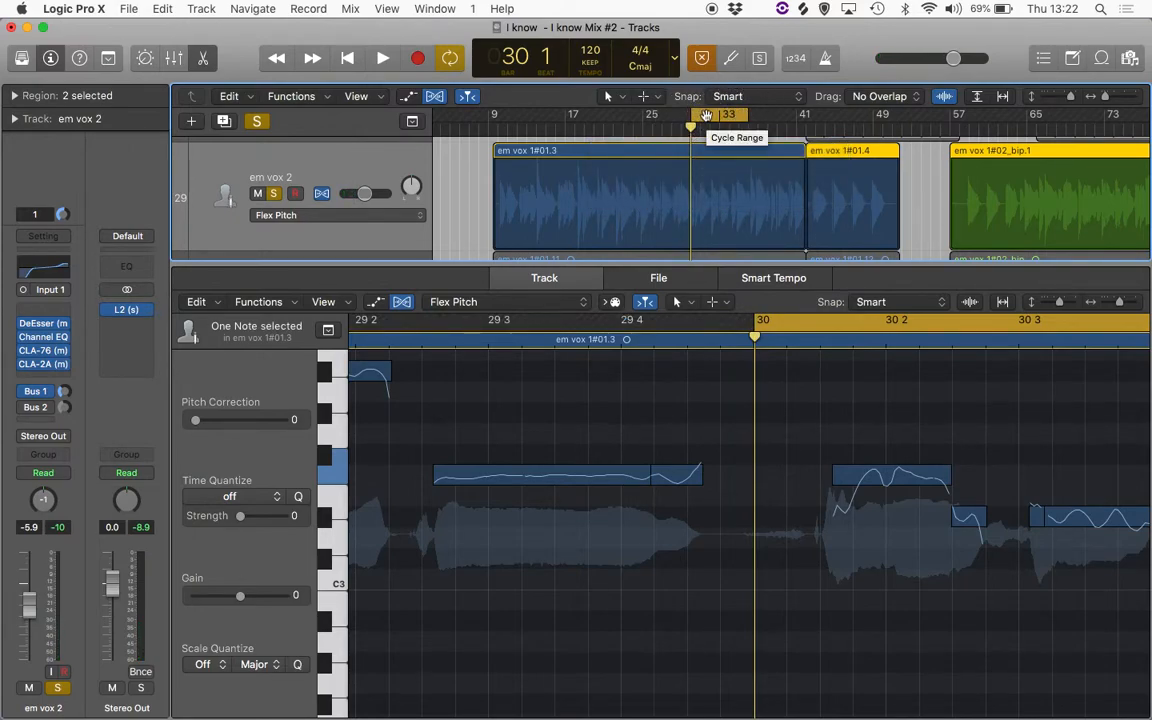
{"action": "key", "text": "space"}
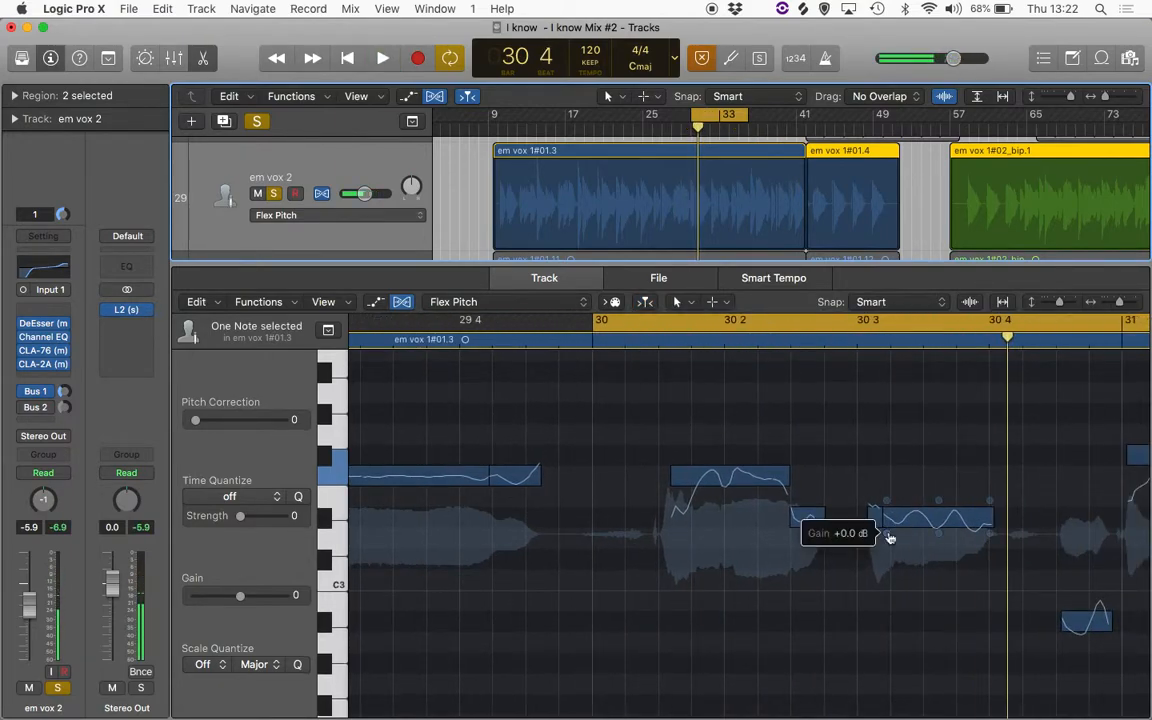
{"action": "scroll", "coordinate": [850, 515], "scroll_direction": "right", "scroll_amount": 3}
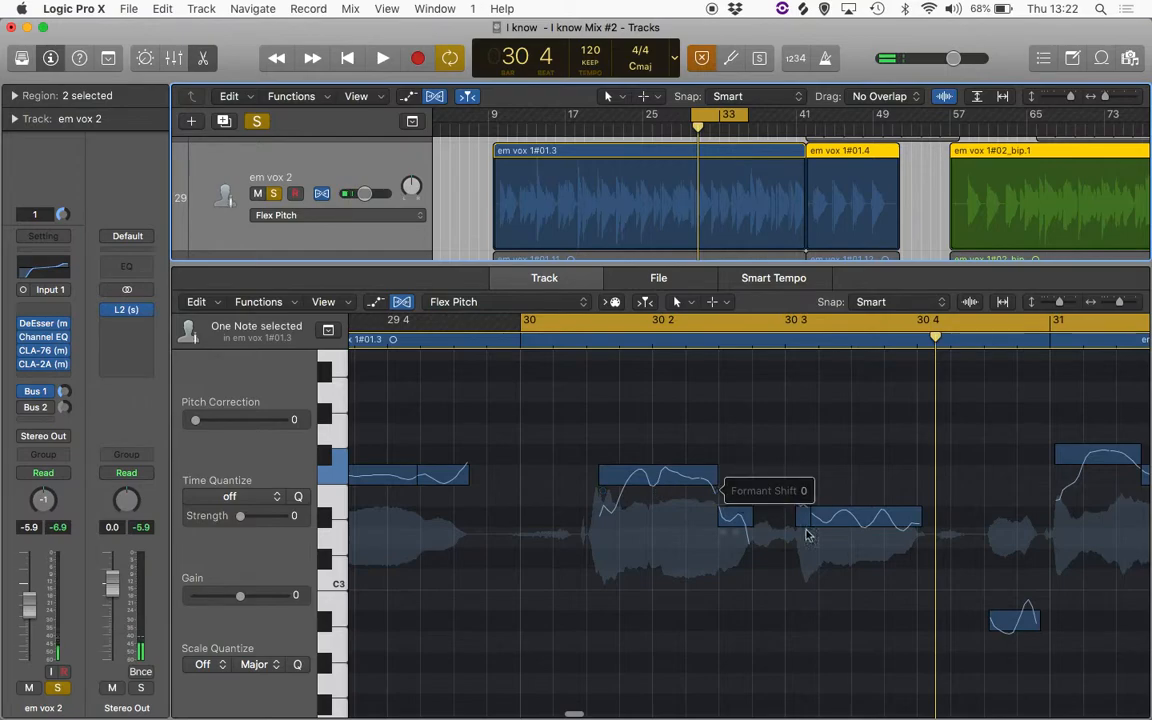
Set the Vibrato of the long note just after 30 3 to 60% and play the phrase twice into bar 31.
{"action": "left_click_drag", "start_coordinate": [862, 530], "coordinate": [866, 556]}
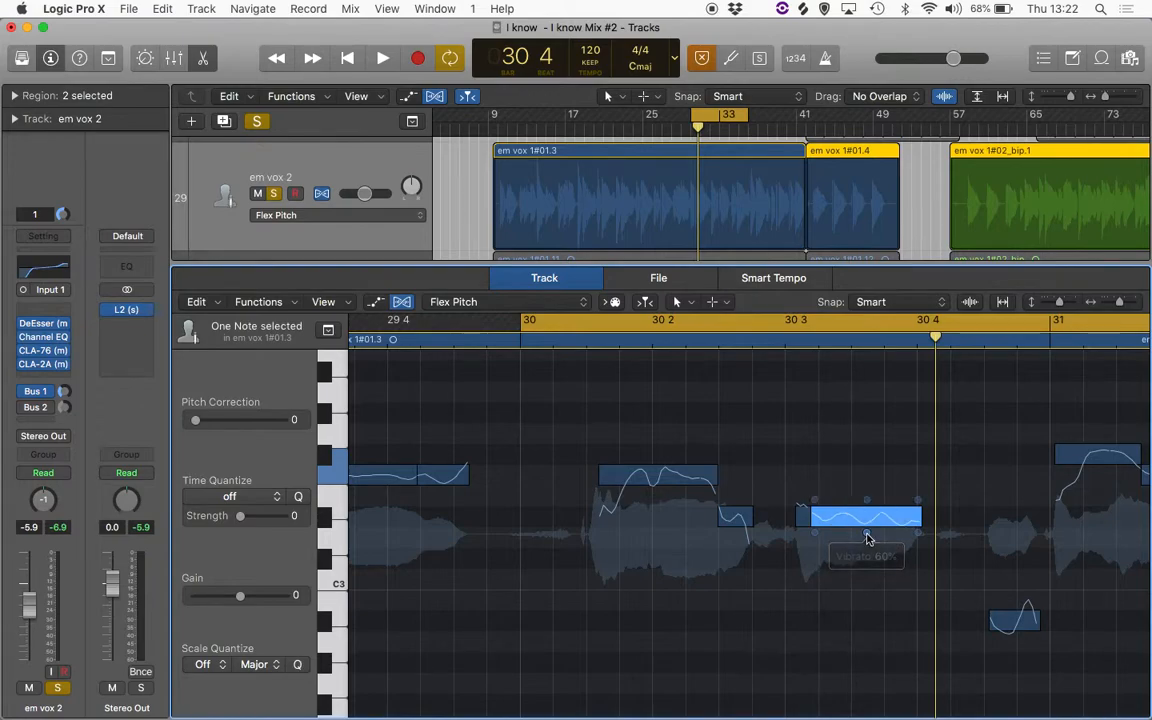
{"action": "key", "text": "space"}
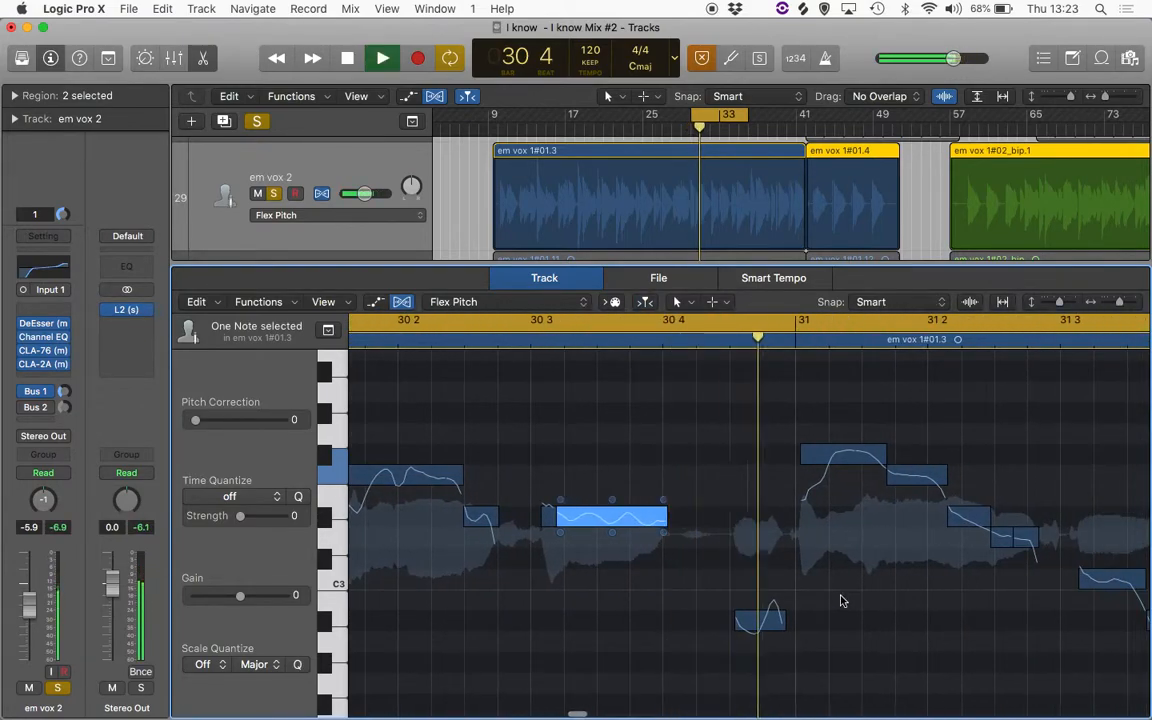
{"action": "key", "text": "space"}
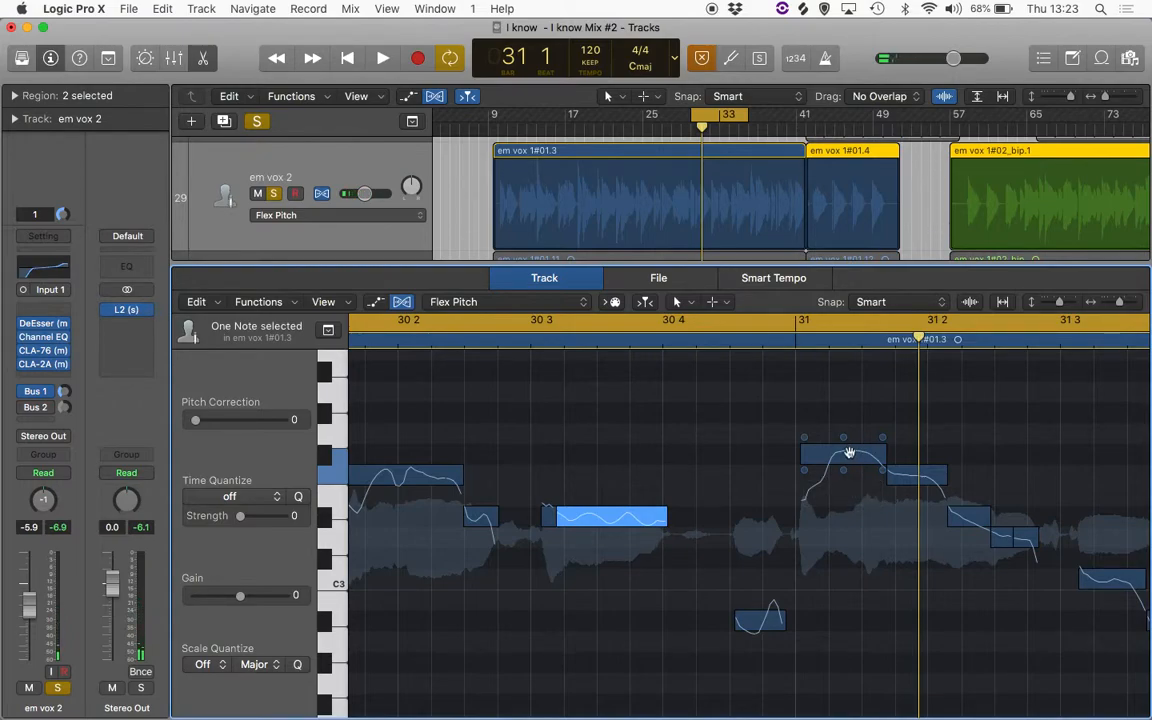
{"action": "scroll", "coordinate": [849, 453], "scroll_direction": "left", "scroll_amount": 10}
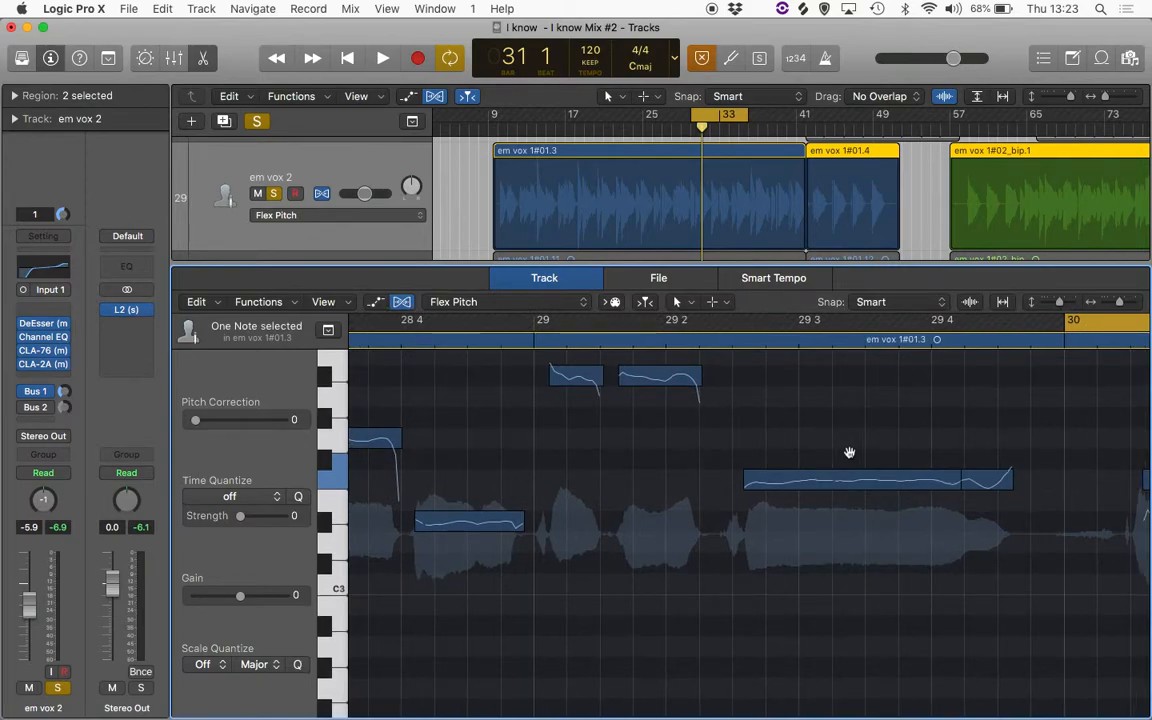
{"action": "key", "text": "space"}
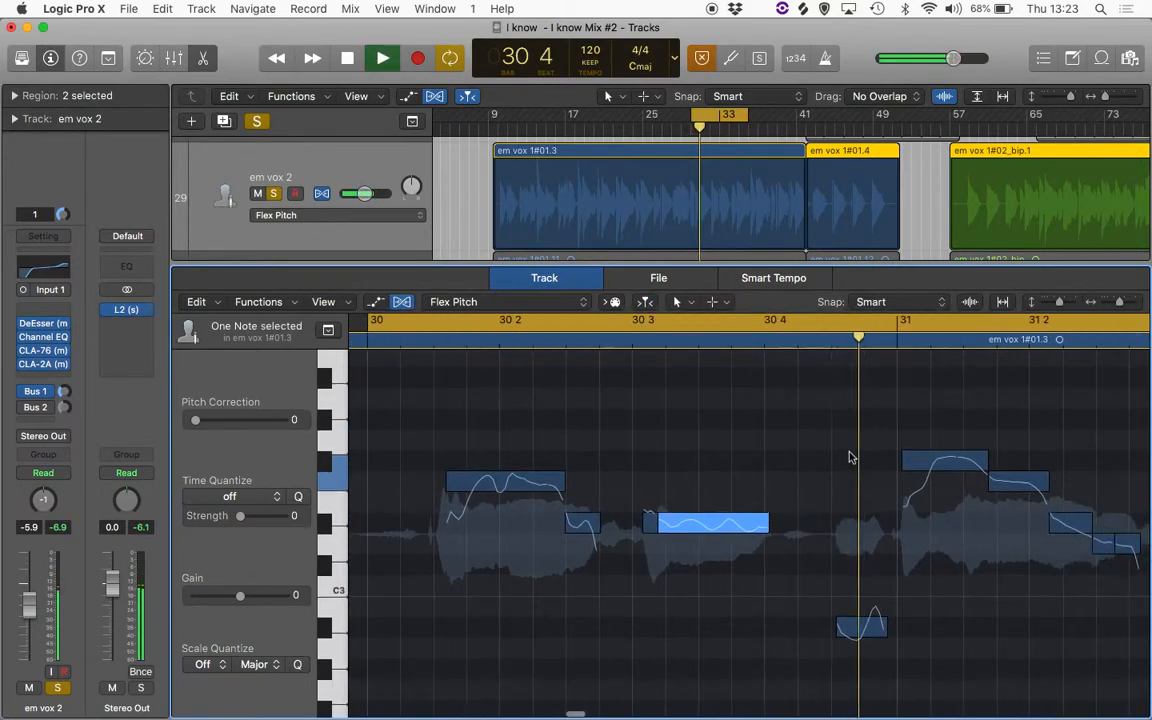
{"action": "key", "text": "space"}
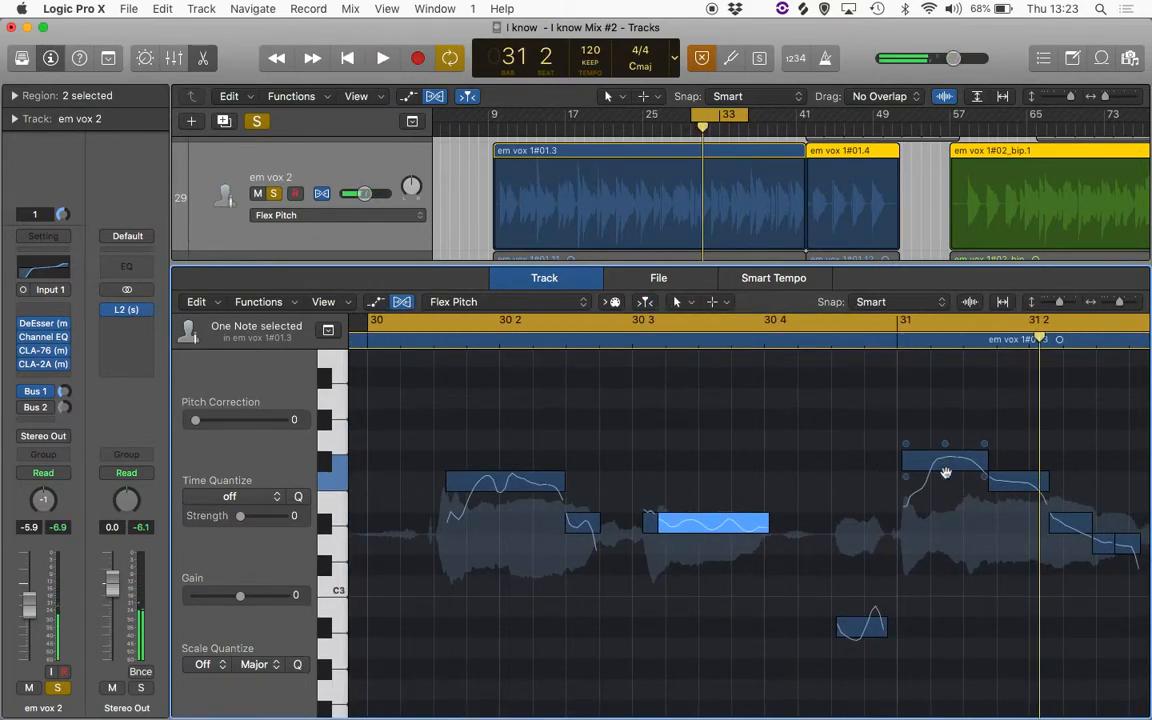
Set the first note of bar 31 to a starting Pitch Drift of 0.42 and a Vibrato of 26%, and play into bar 31.
{"action": "left_click", "coordinate": [945, 470]}
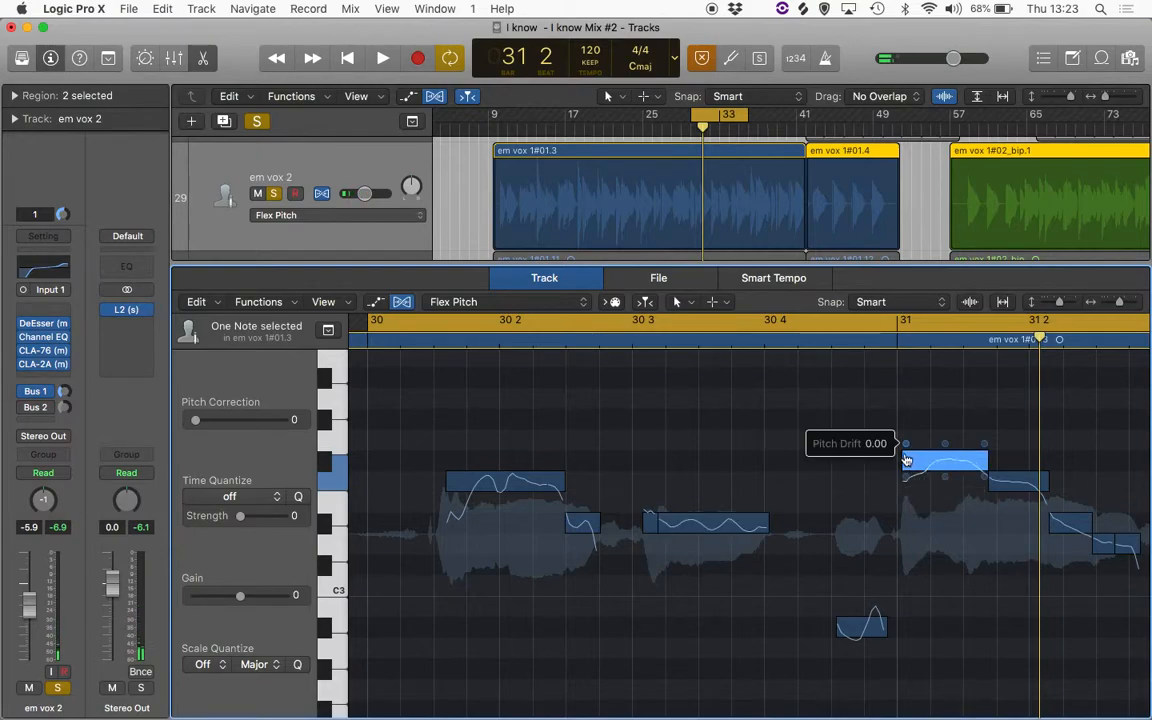
{"action": "left_click_drag", "start_coordinate": [905, 443], "coordinate": [903, 427]}
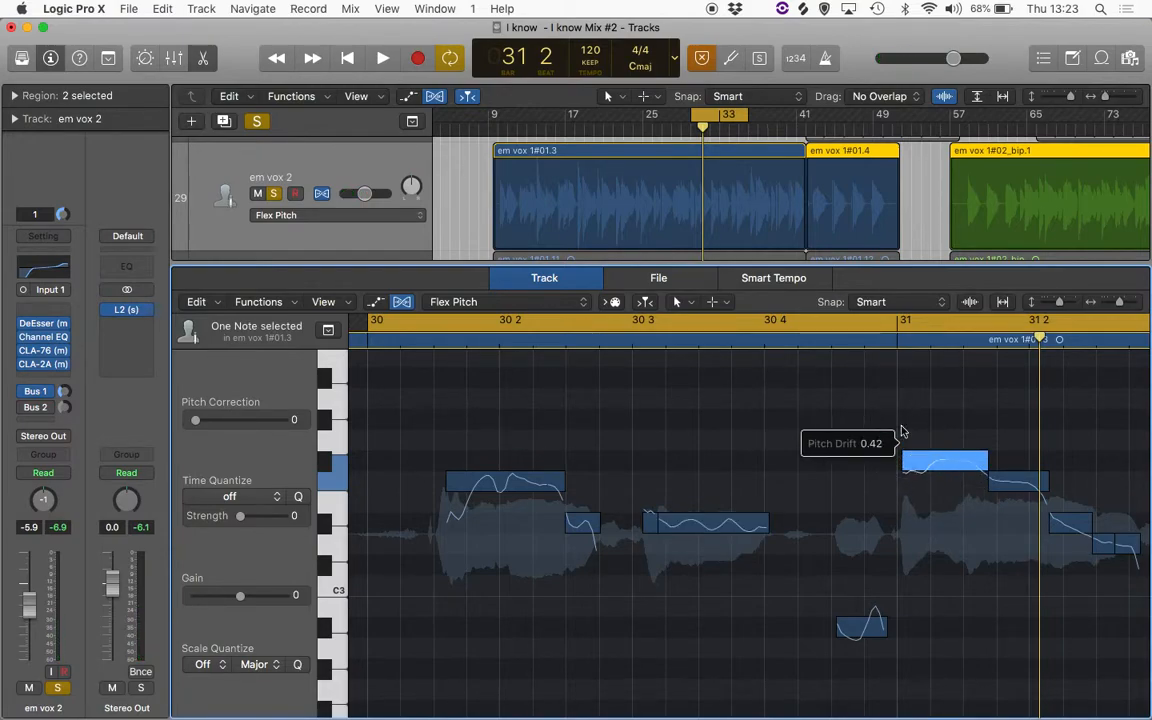
{"action": "left_click_drag", "start_coordinate": [945, 481], "coordinate": [945, 479]}
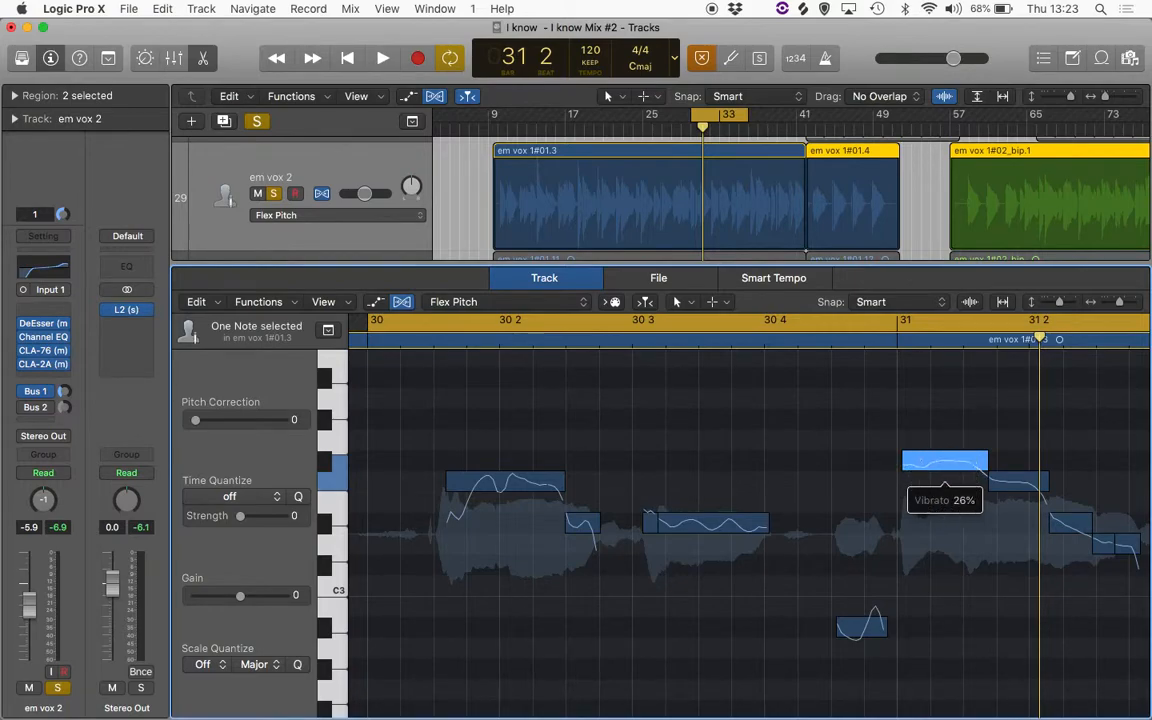
{"action": "key", "text": "space"}
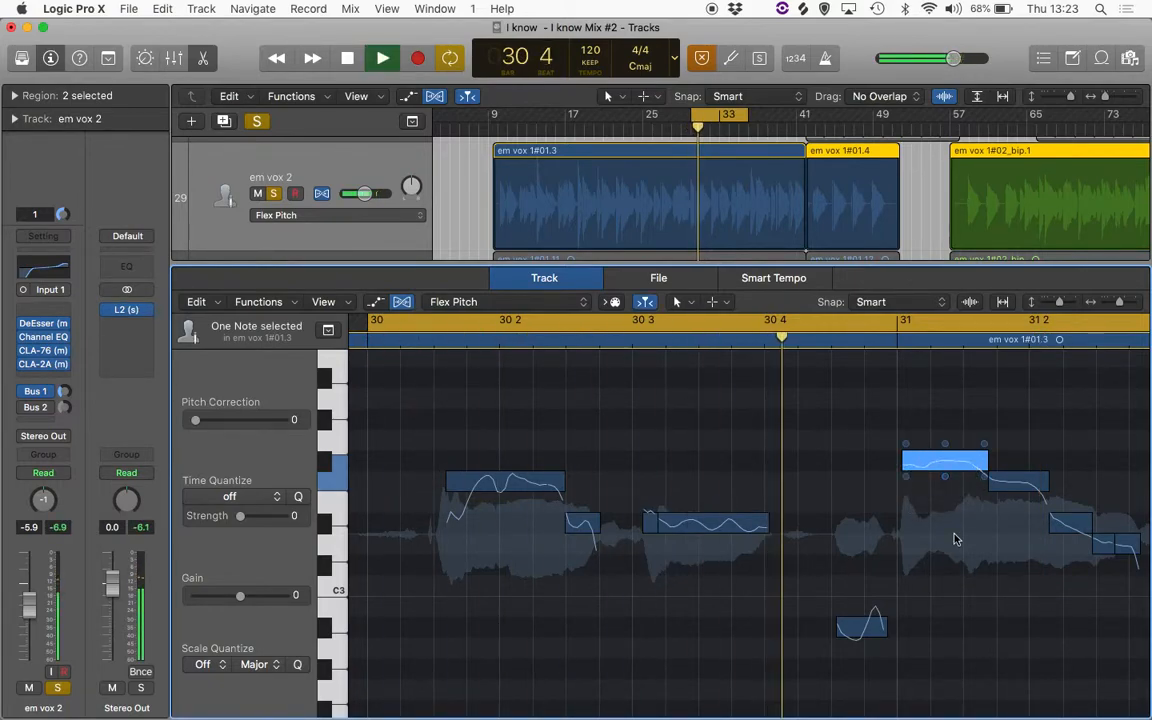
{"action": "key", "text": "space"}
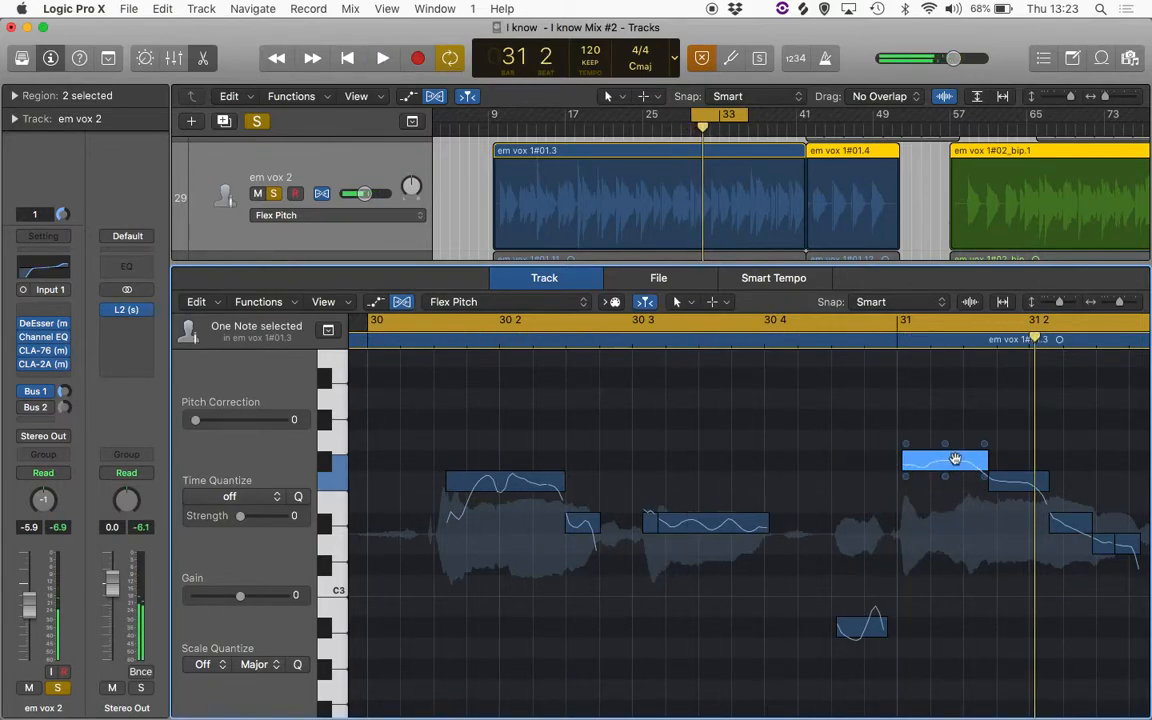
Raise the first note of bar 31 by one semitone from F♯3 and play the phrase to 31 4.
{"action": "left_click", "coordinate": [961, 462]}
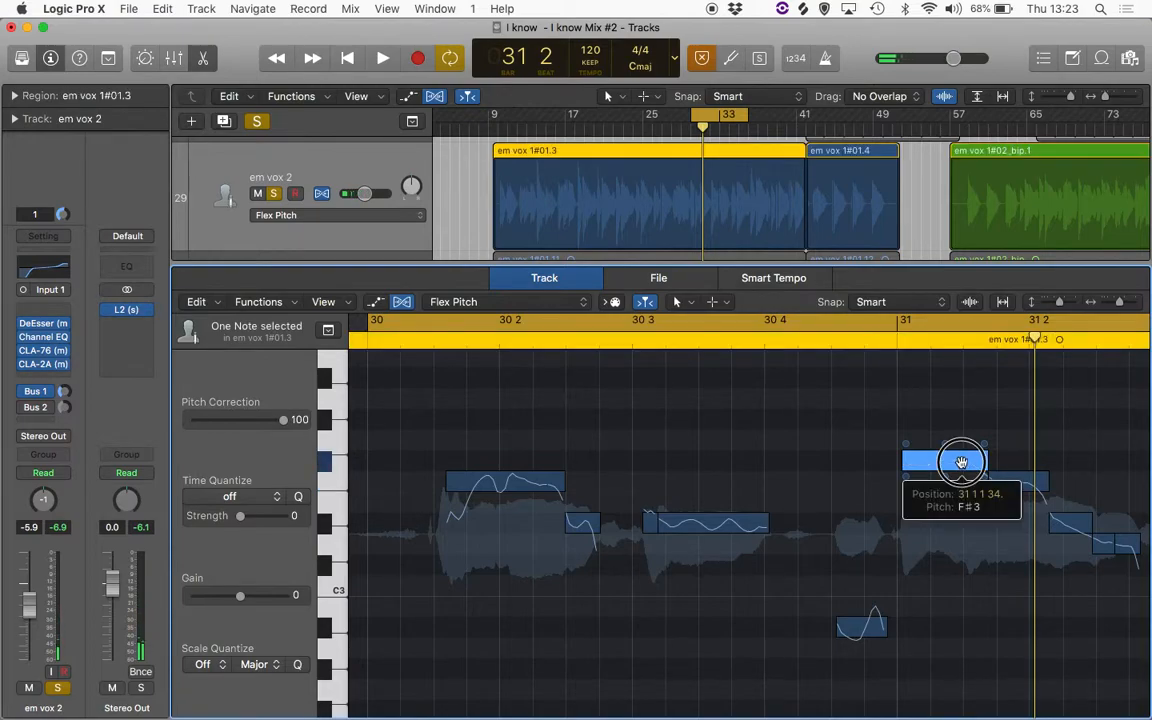
{"action": "left_click_drag", "start_coordinate": [961, 462], "coordinate": [963, 440]}
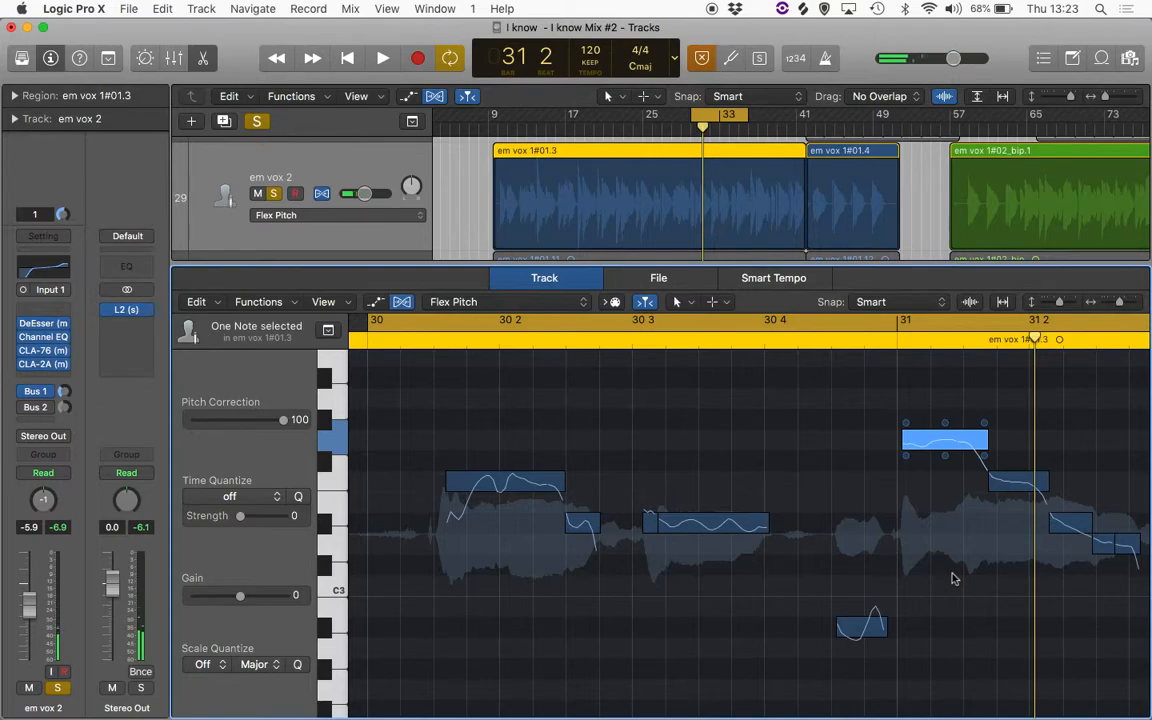
{"action": "key", "text": "space"}
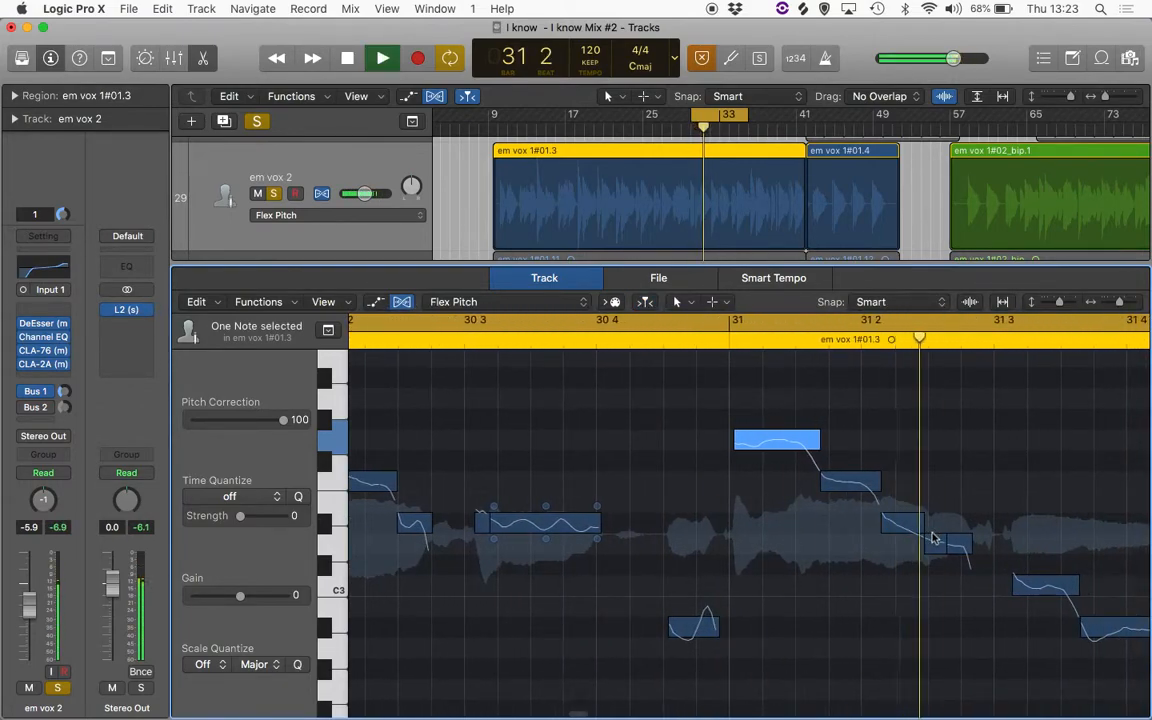
{"action": "key", "text": "space"}
Set the Gain of the first note of bar 31 to -0.5 dB, readjust its starting Pitch Drift, and play through to bar 32.
{"action": "left_click_drag", "start_coordinate": [738, 452], "coordinate": [738, 464]}
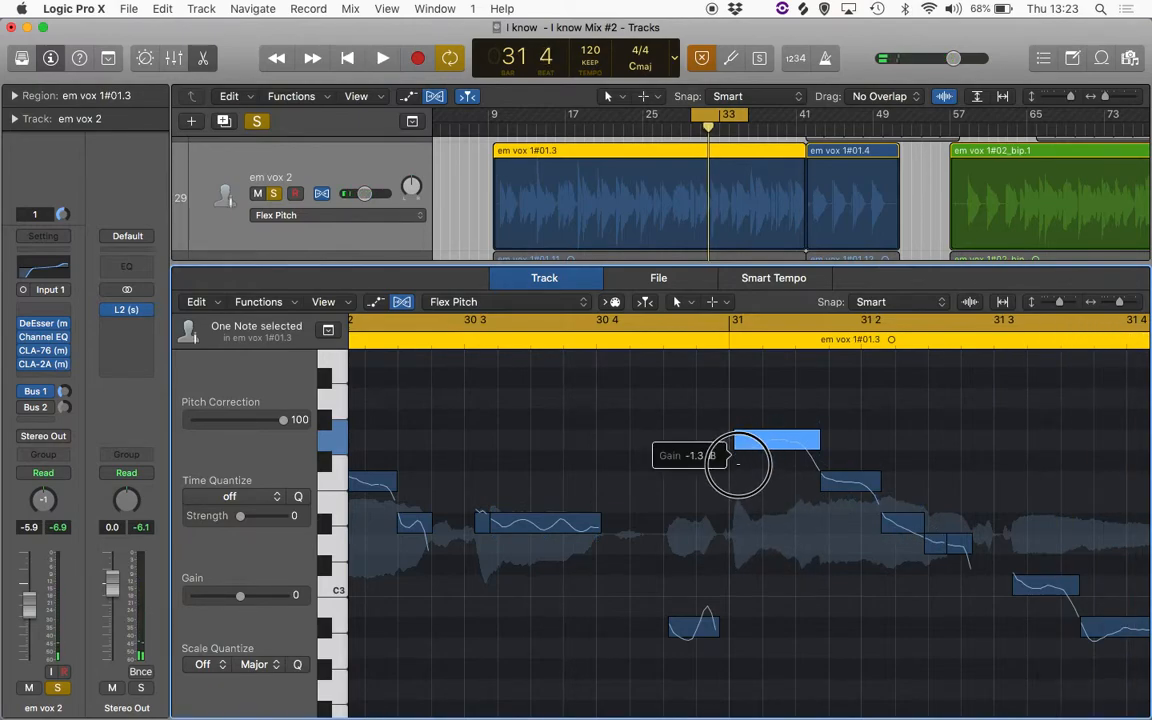
{"action": "left_click_drag", "start_coordinate": [738, 457], "coordinate": [740, 463]}
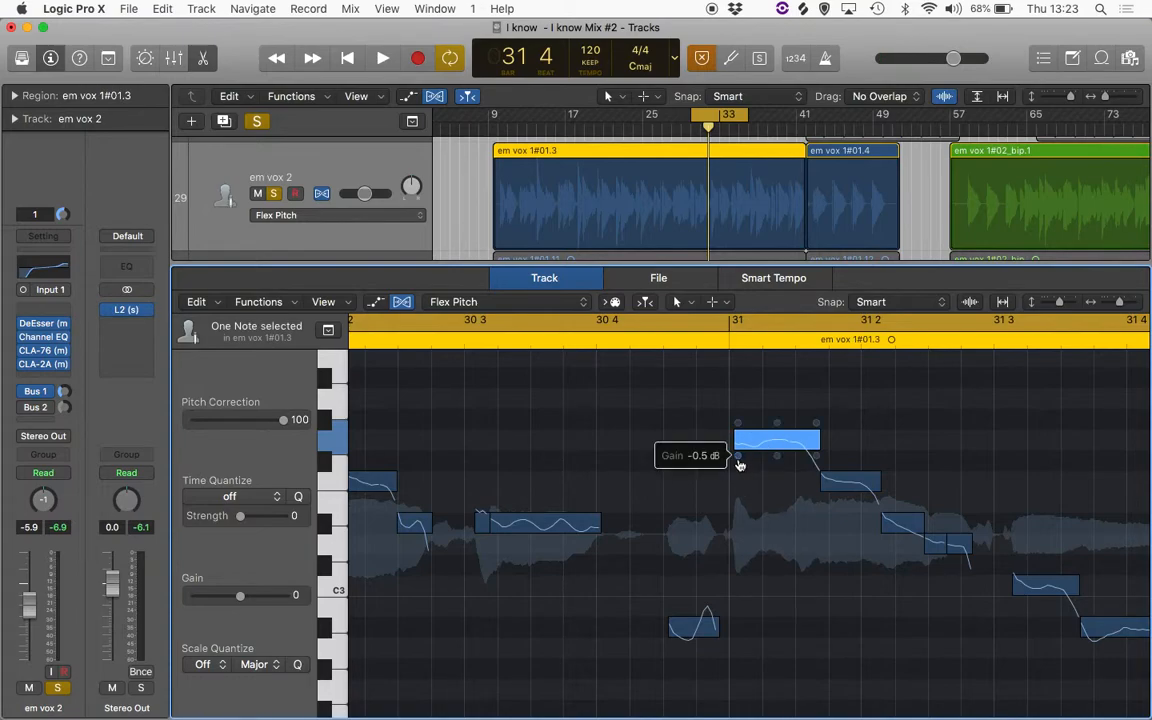
{"action": "left_click_drag", "start_coordinate": [737, 423], "coordinate": [736, 439]}
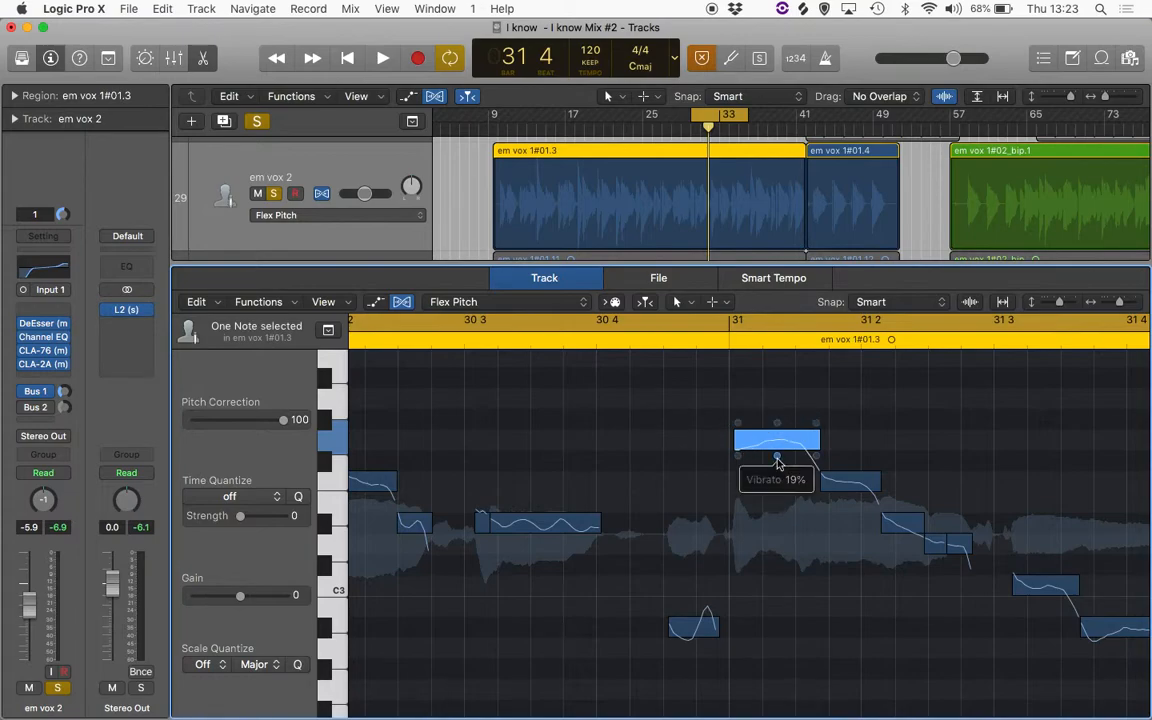
{"action": "key", "text": "space"}
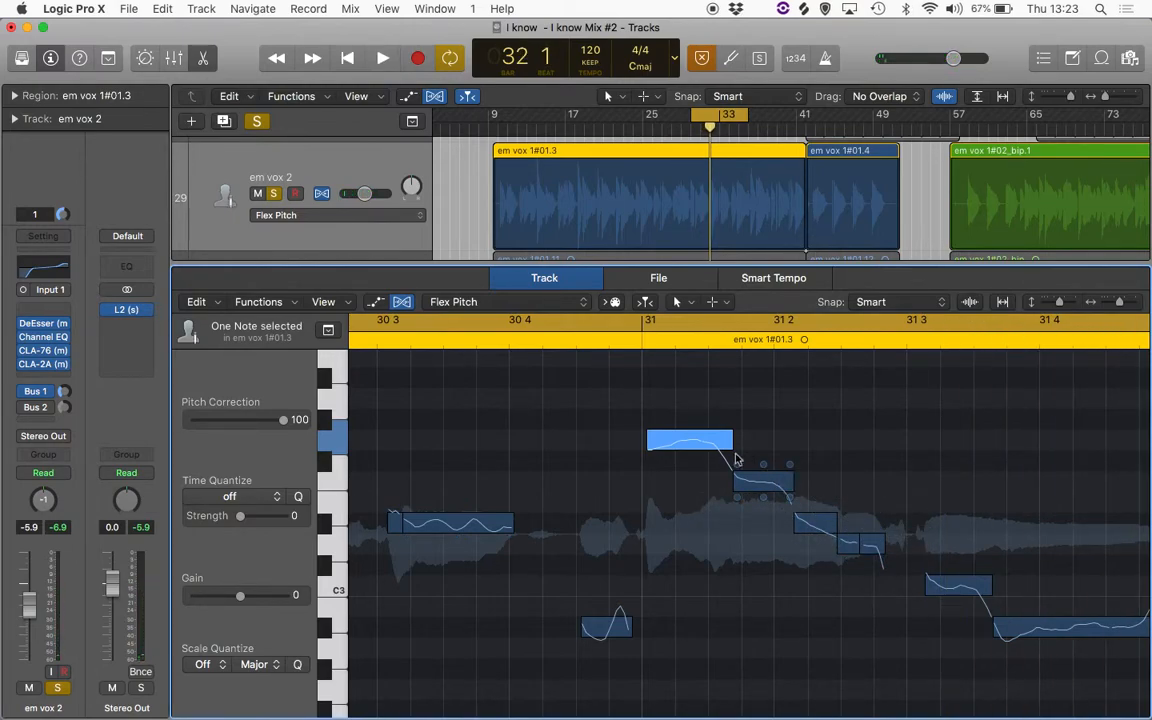
Shorten the cycle range so it starts at bar 31 and play the descending run twice.
{"action": "left_click_drag", "start_coordinate": [697, 113], "coordinate": [706, 115]}
{"action": "key", "text": "space"}
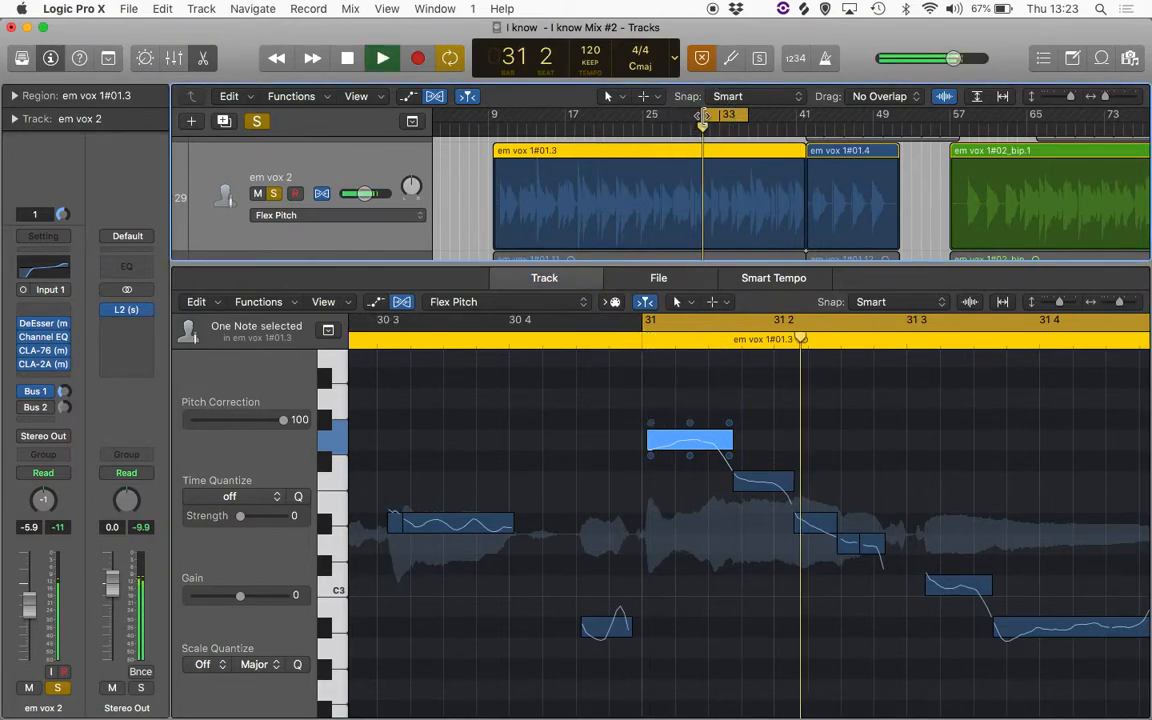
{"action": "key", "text": "space"}
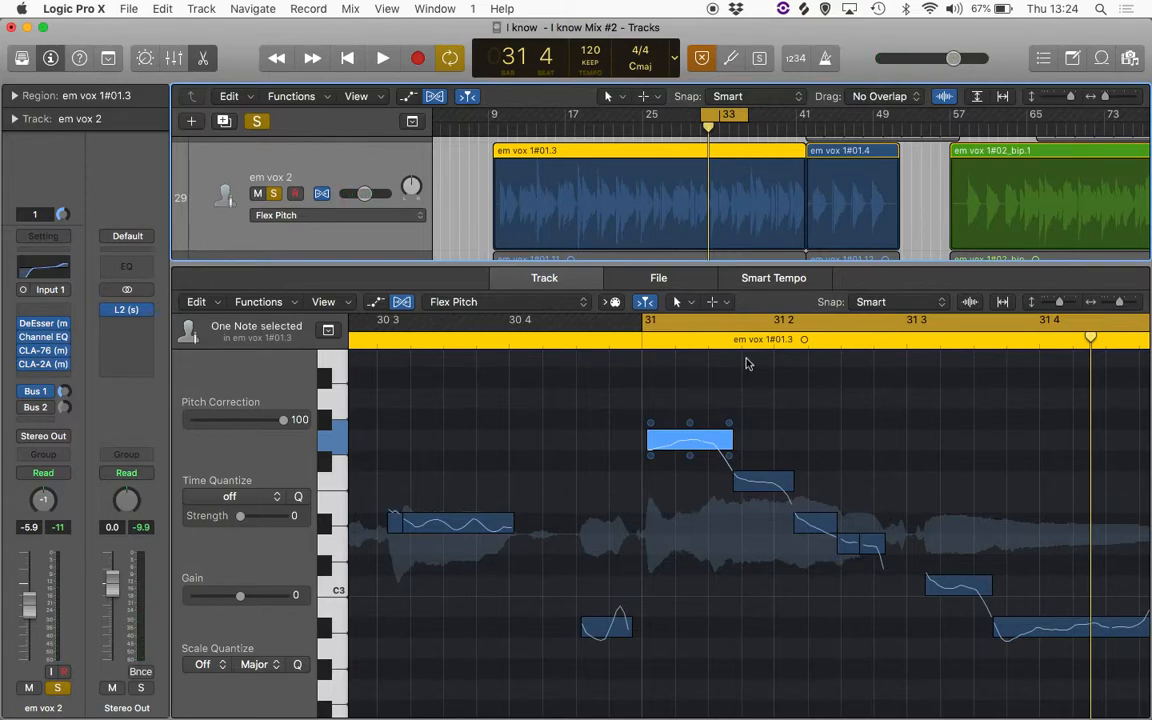
{"action": "key", "text": "space"}
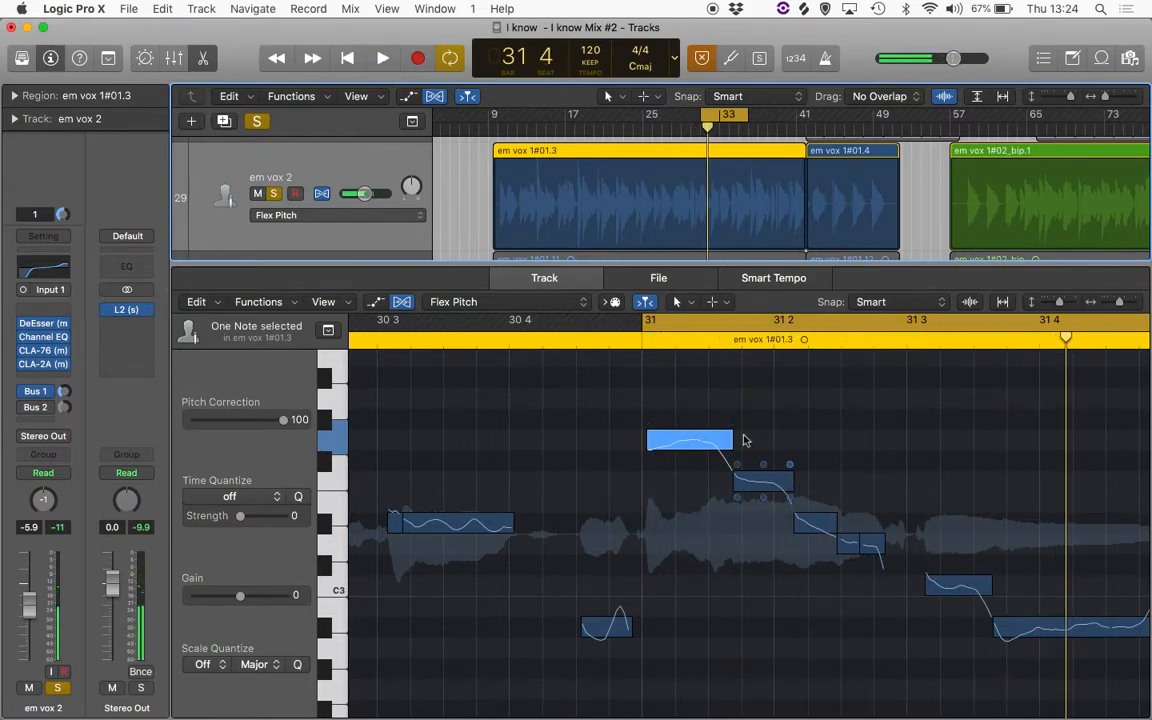
Reduce the Vibrato of the five descending notes in bar 31 together and readjust the first note's Vibrato on its own.
{"action": "left_click_drag", "start_coordinate": [693, 400], "coordinate": [879, 578]}
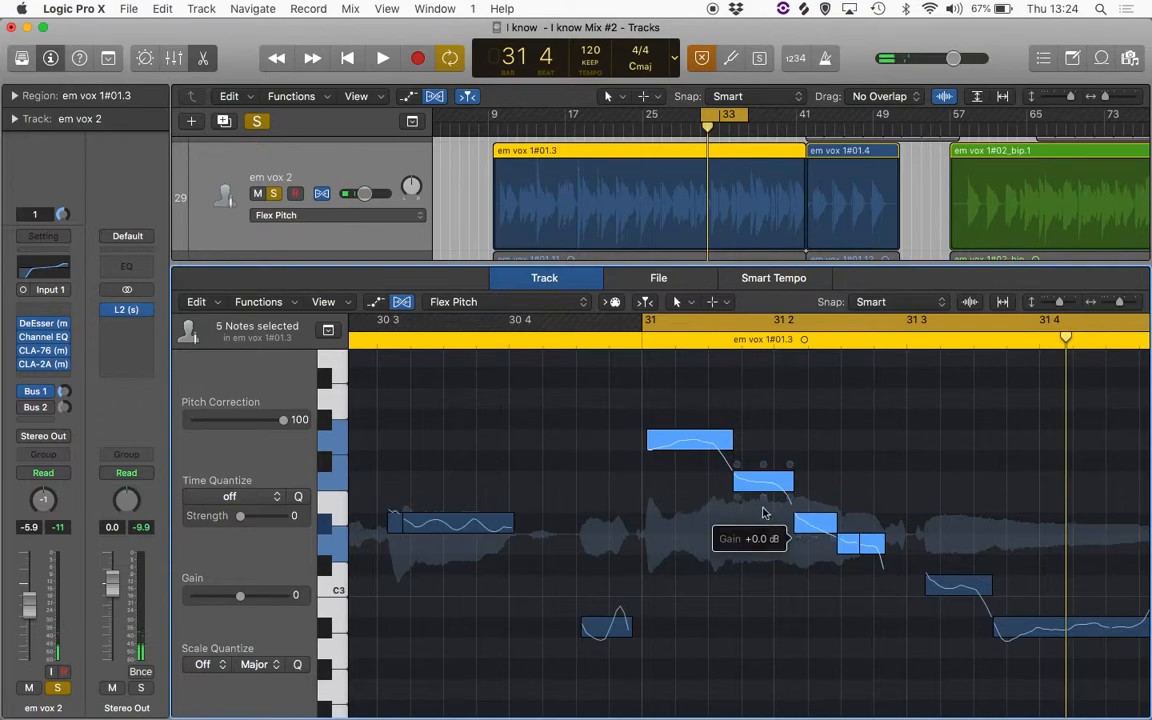
{"action": "left_click_drag", "start_coordinate": [763, 490], "coordinate": [768, 527]}
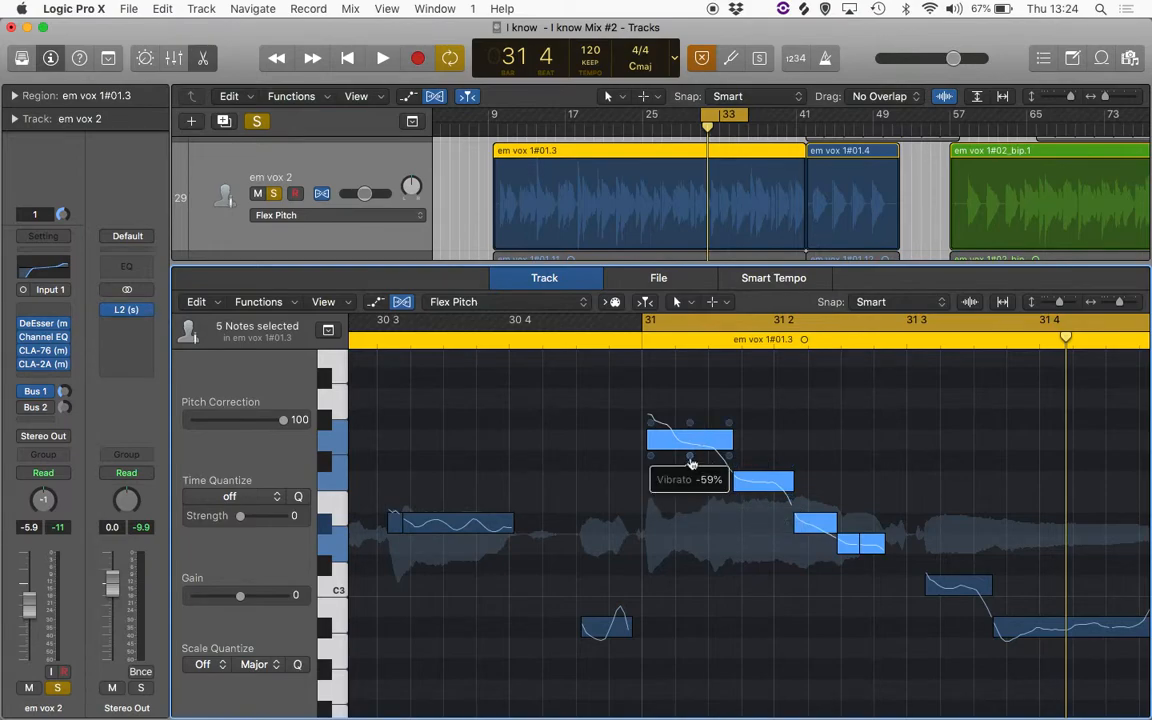
{"action": "left_click", "coordinate": [696, 463]}
{"action": "left_click_drag", "start_coordinate": [689, 456], "coordinate": [690, 442]}
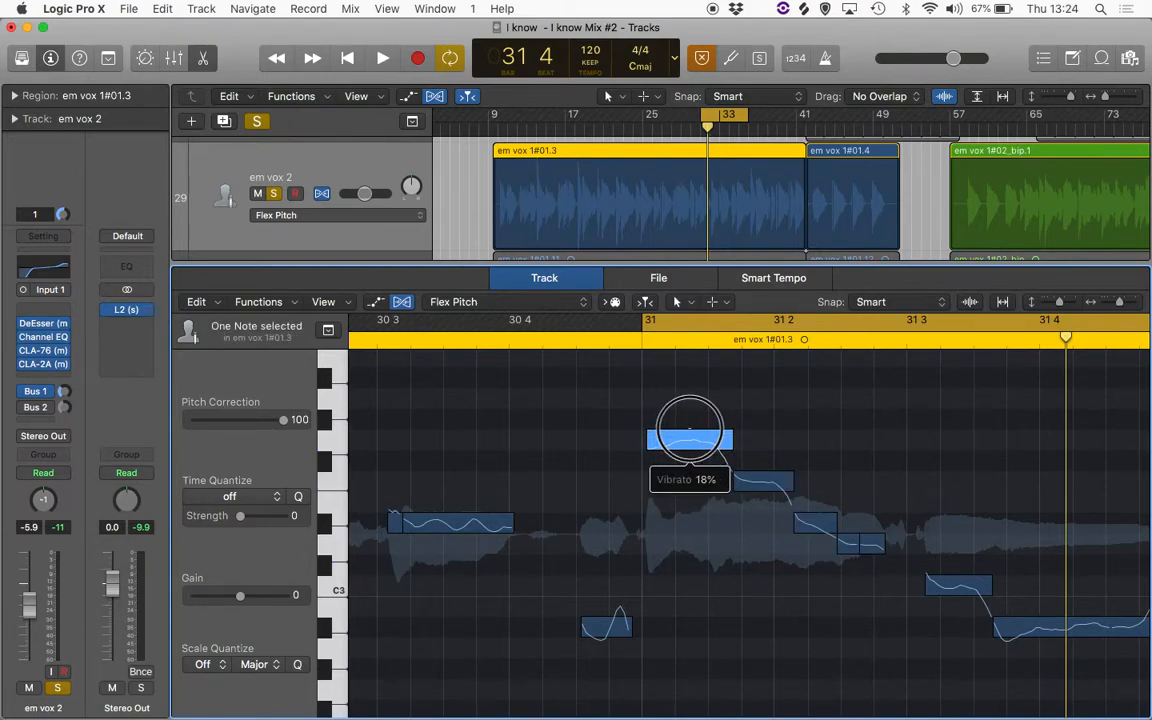
{"action": "left_click_drag", "start_coordinate": [689, 425], "coordinate": [689, 427]}
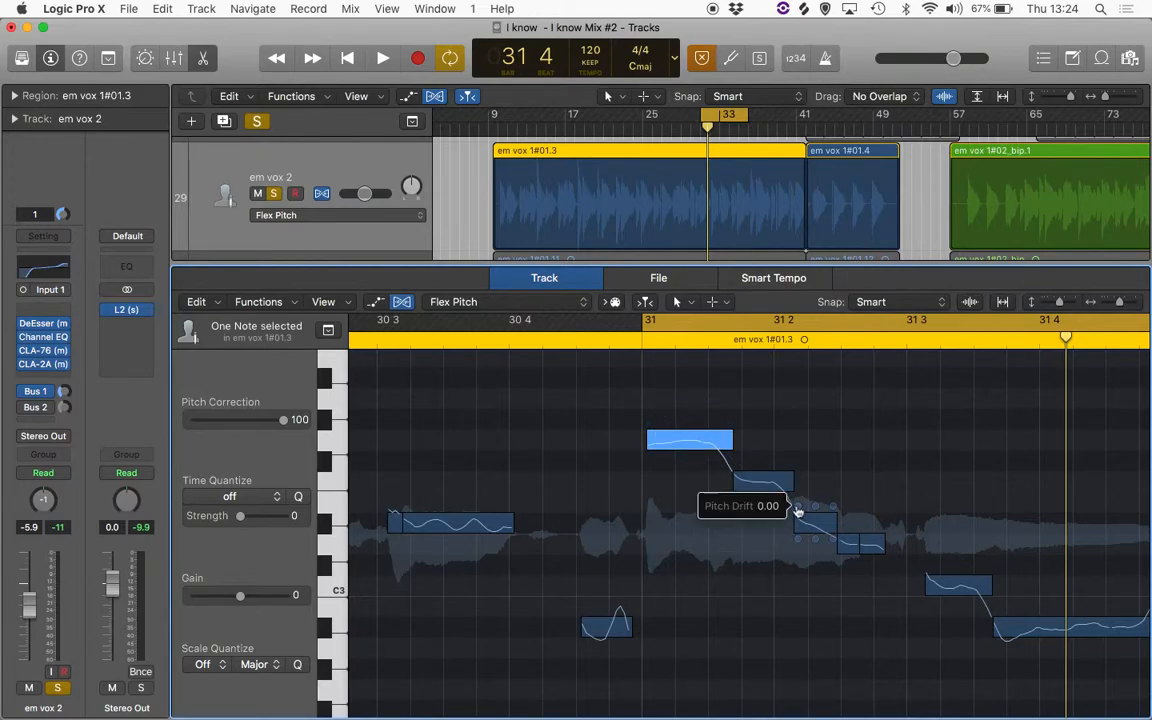
Select the last four notes of the descending run in bar 31, adjust their starting Pitch Drift together, and play the cycle range.
{"action": "left_click_drag", "start_coordinate": [774, 460], "coordinate": [841, 563]}
{"action": "left_click_drag", "start_coordinate": [736, 464], "coordinate": [735, 476]}
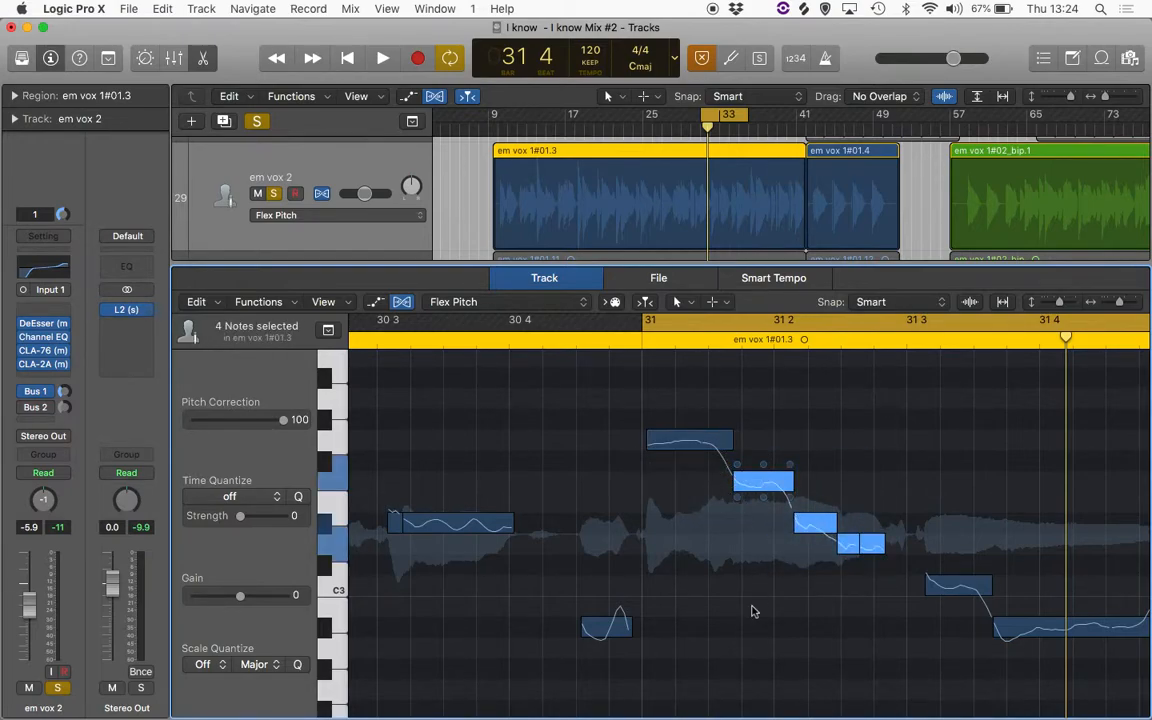
{"action": "key", "text": "space"}
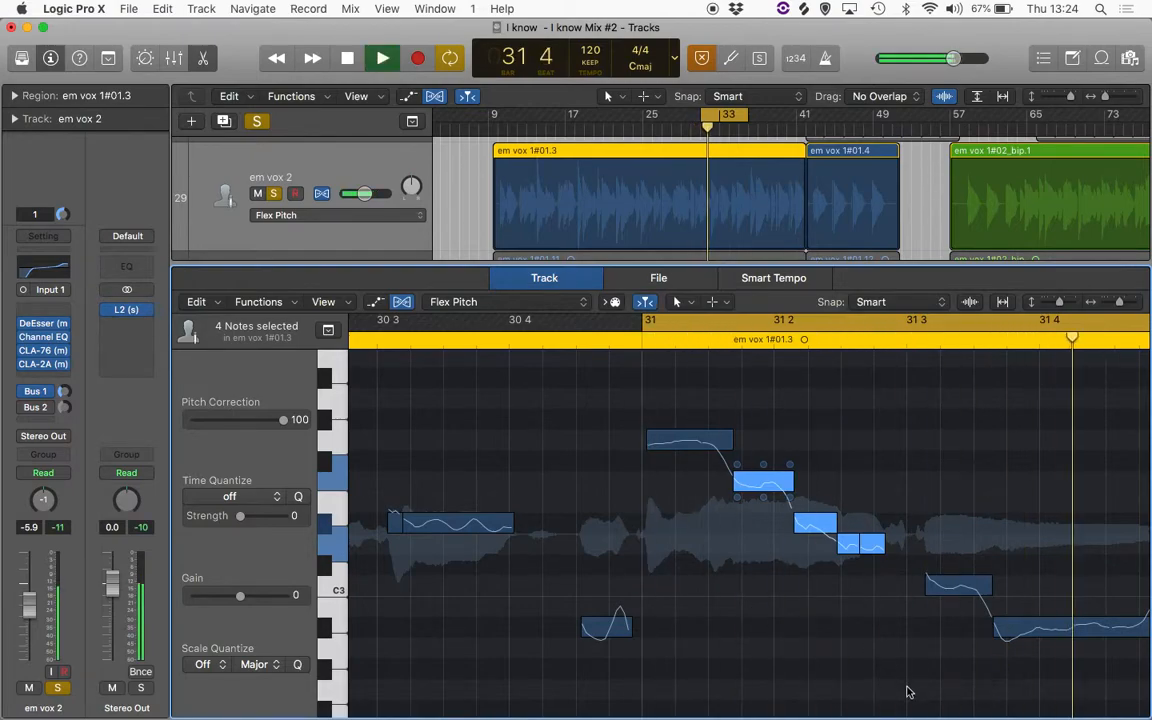
{"action": "key", "text": "space"}
Audition the last notes of the descending run and the low note at bar 31 beat 3 individually, and play the cycle range.
{"action": "left_click", "coordinate": [872, 627]}
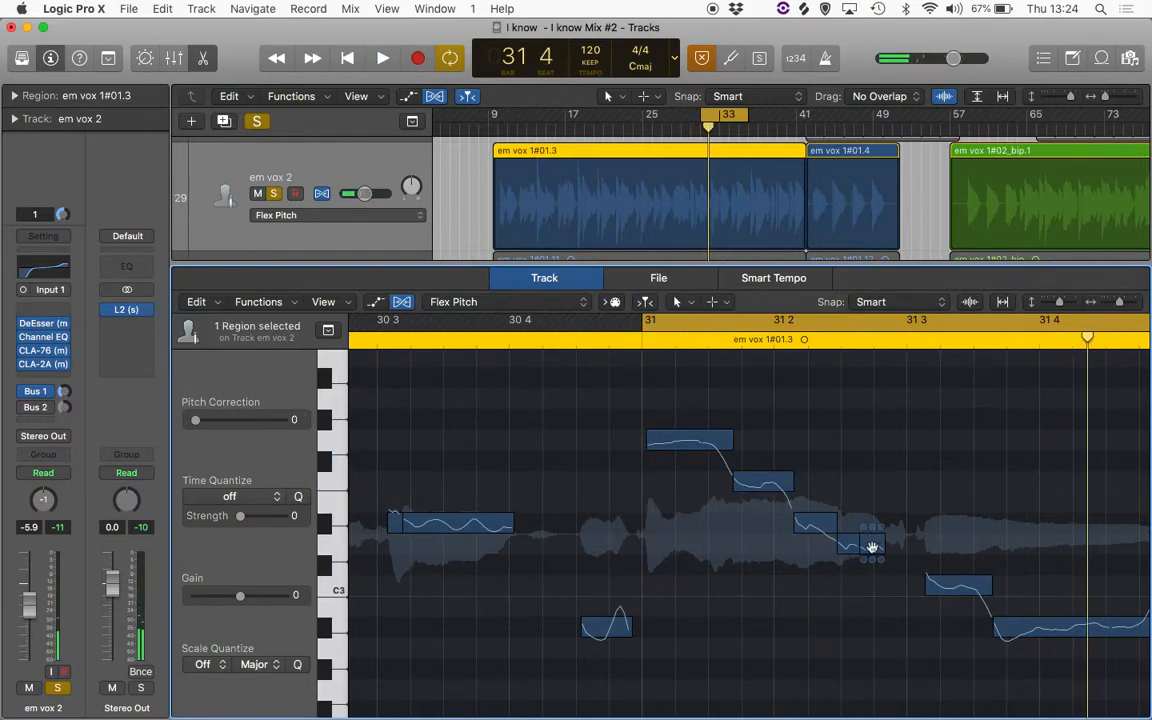
{"action": "left_click", "coordinate": [872, 547]}
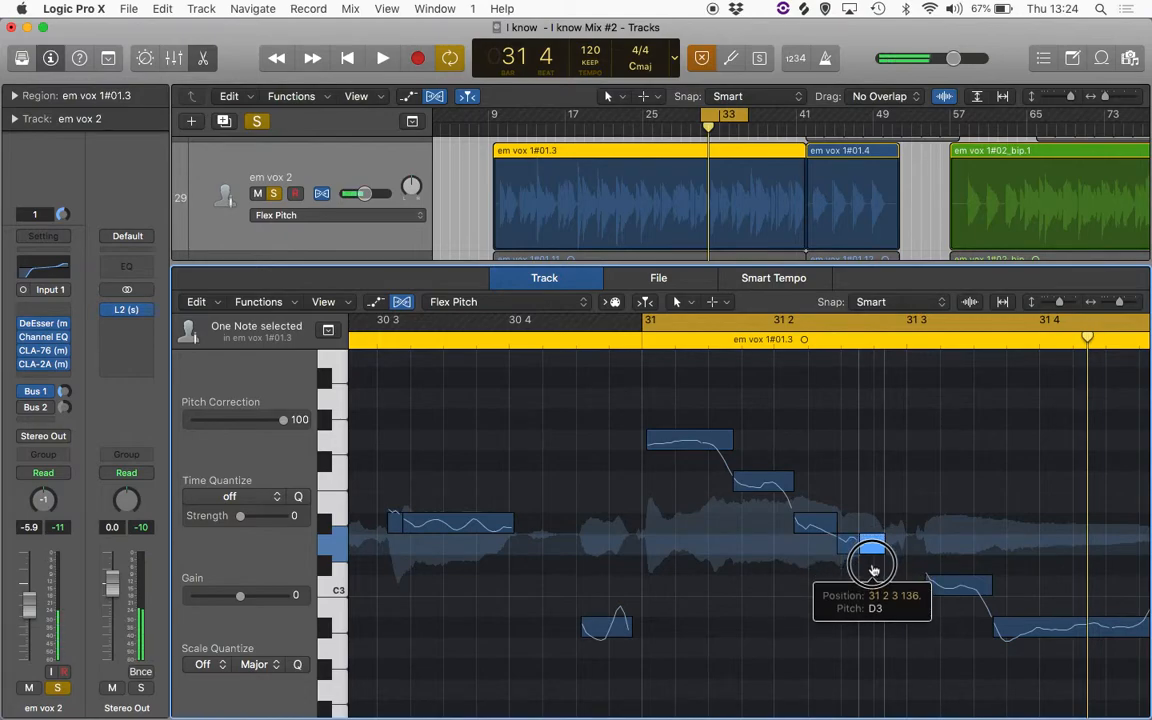
{"action": "left_click", "coordinate": [817, 524]}
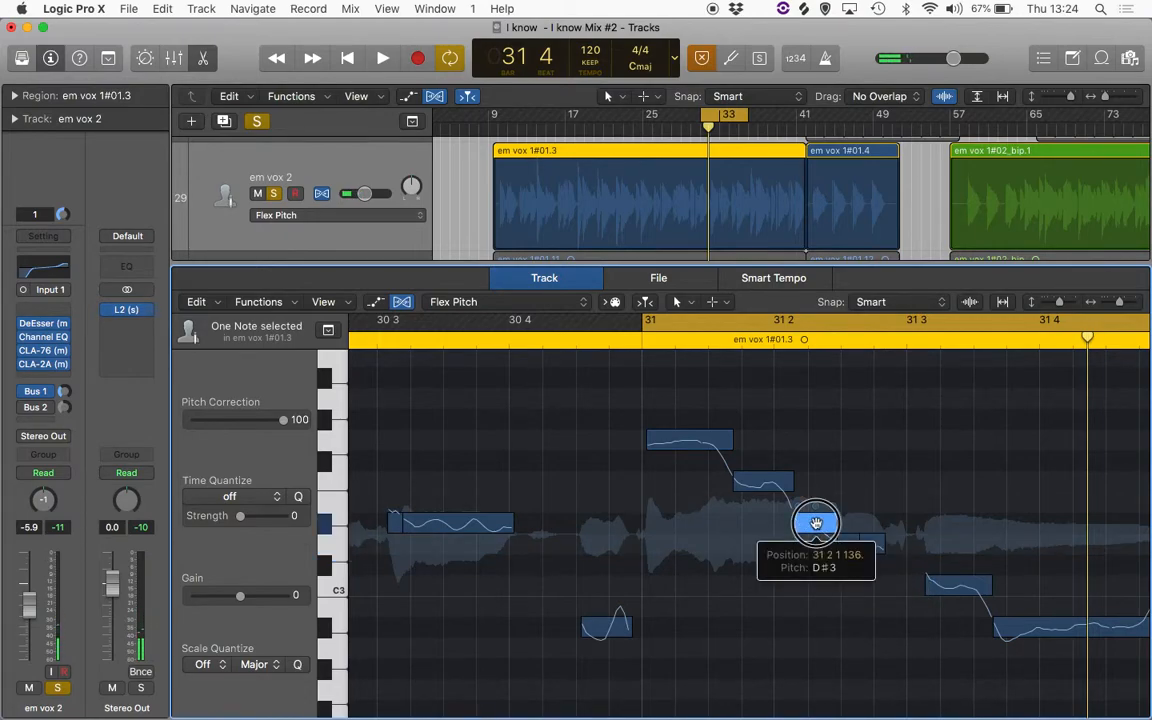
{"action": "left_click", "coordinate": [845, 542]}
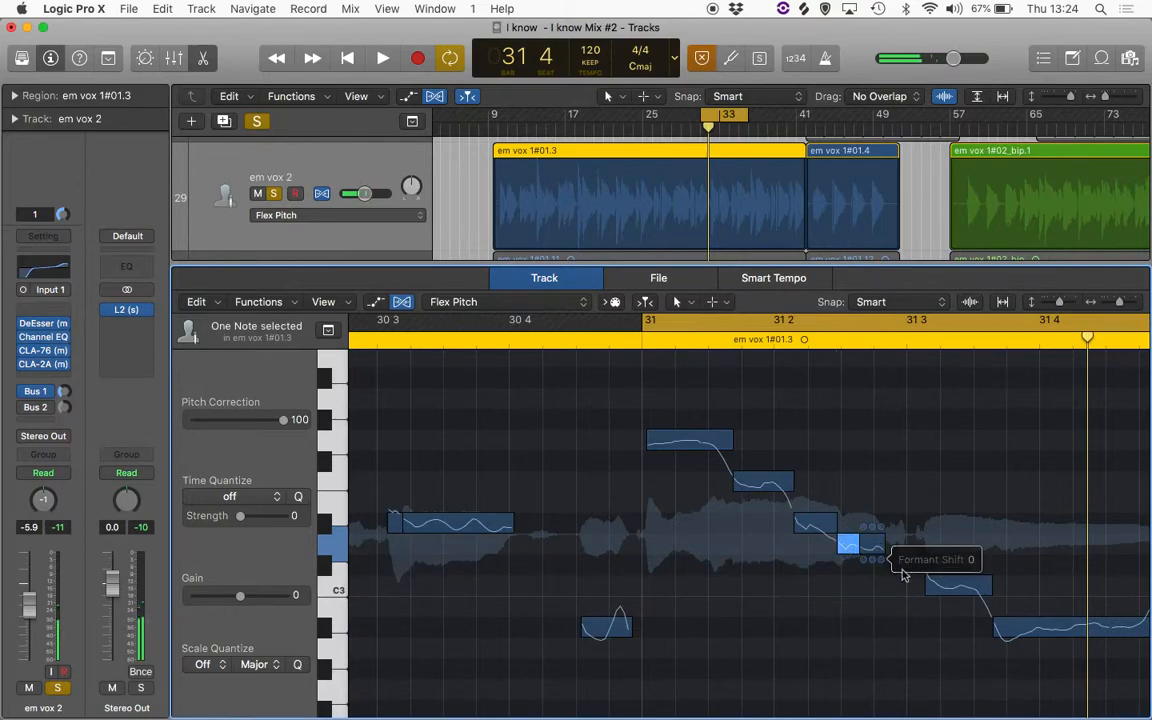
{"action": "left_click", "coordinate": [877, 549]}
{"action": "left_click", "coordinate": [951, 585]}
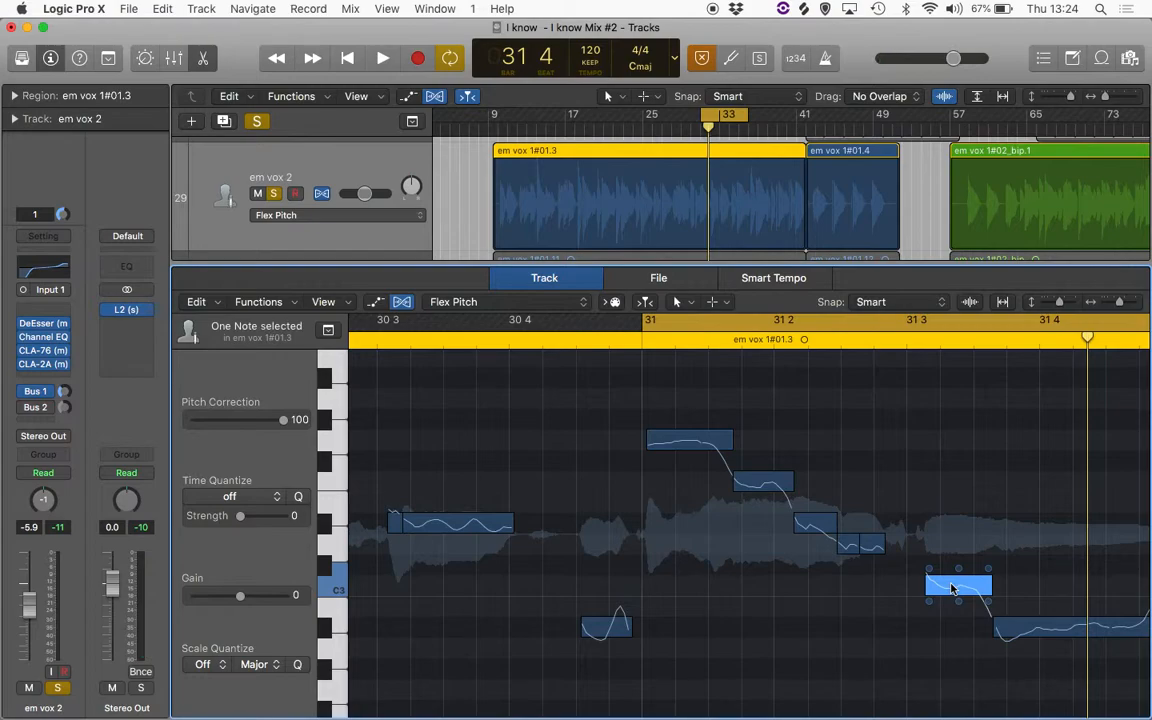
{"action": "key", "text": "space"}
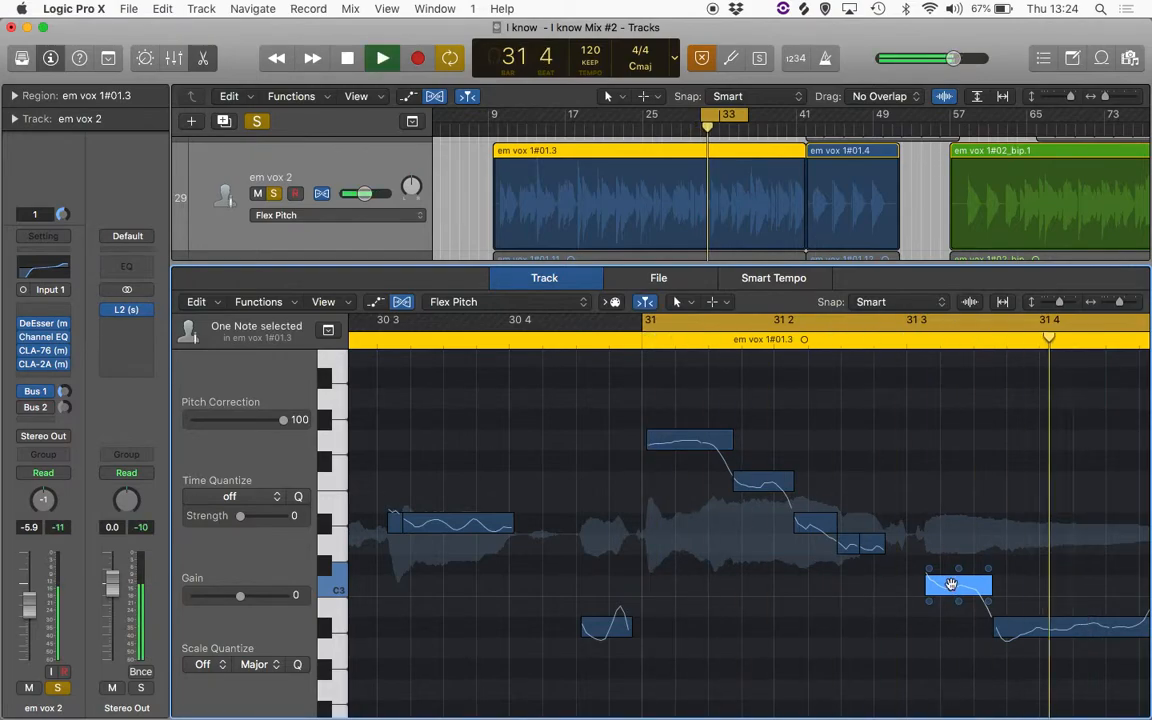
{"action": "key", "text": "space"}
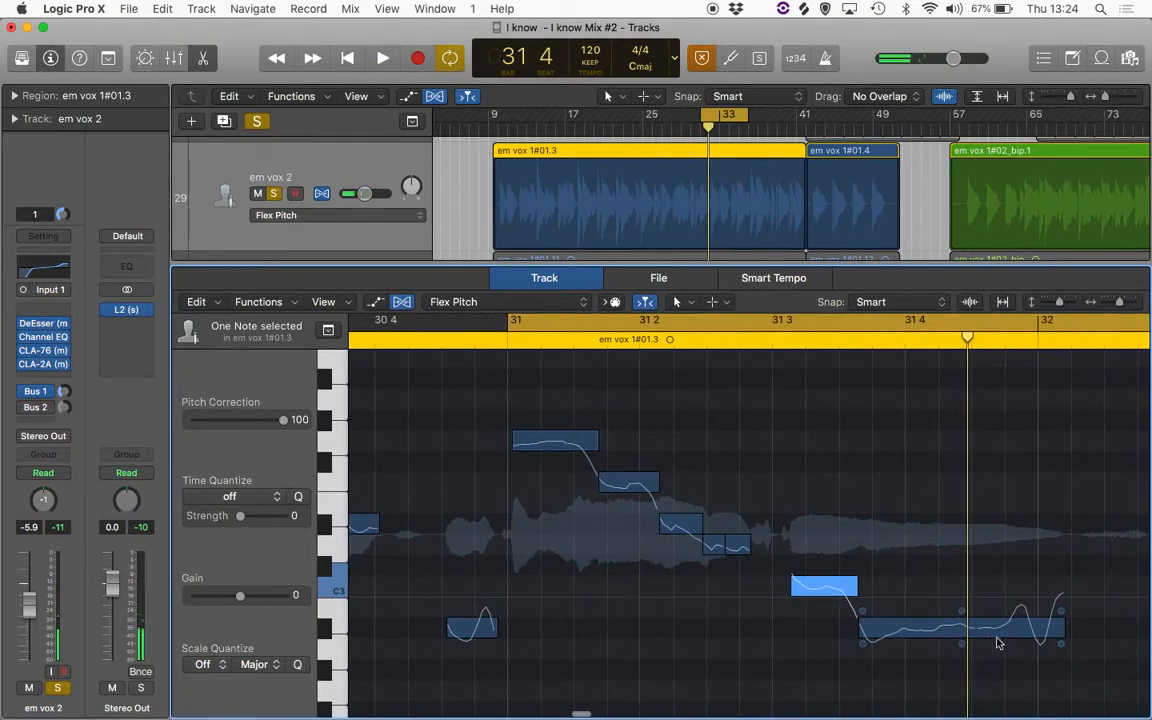
Adjust the Vibrato and ending Pitch Drift of the long low note at the end of bar 31, and play through bar 33.
{"action": "left_click", "coordinate": [962, 643]}
{"action": "left_click_drag", "start_coordinate": [963, 645], "coordinate": [964, 669]}
{"action": "left_click_drag", "start_coordinate": [1064, 613], "coordinate": [1057, 623]}
{"action": "key", "text": "space"}
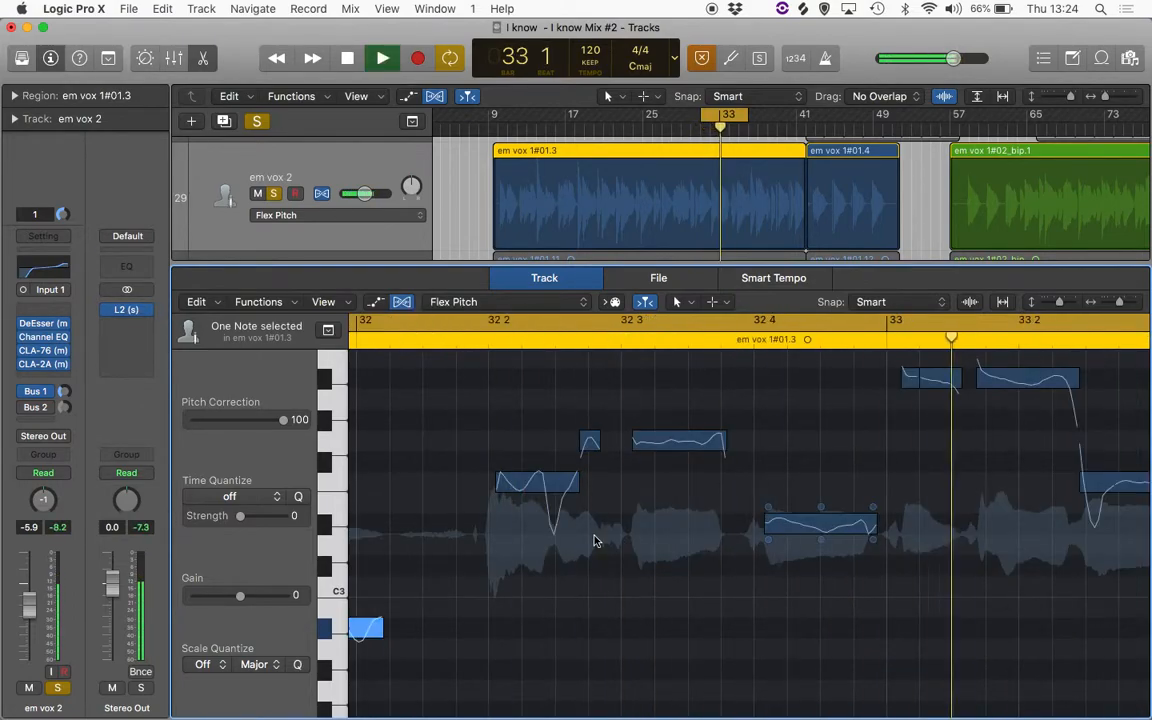
{"action": "key", "text": "space"}
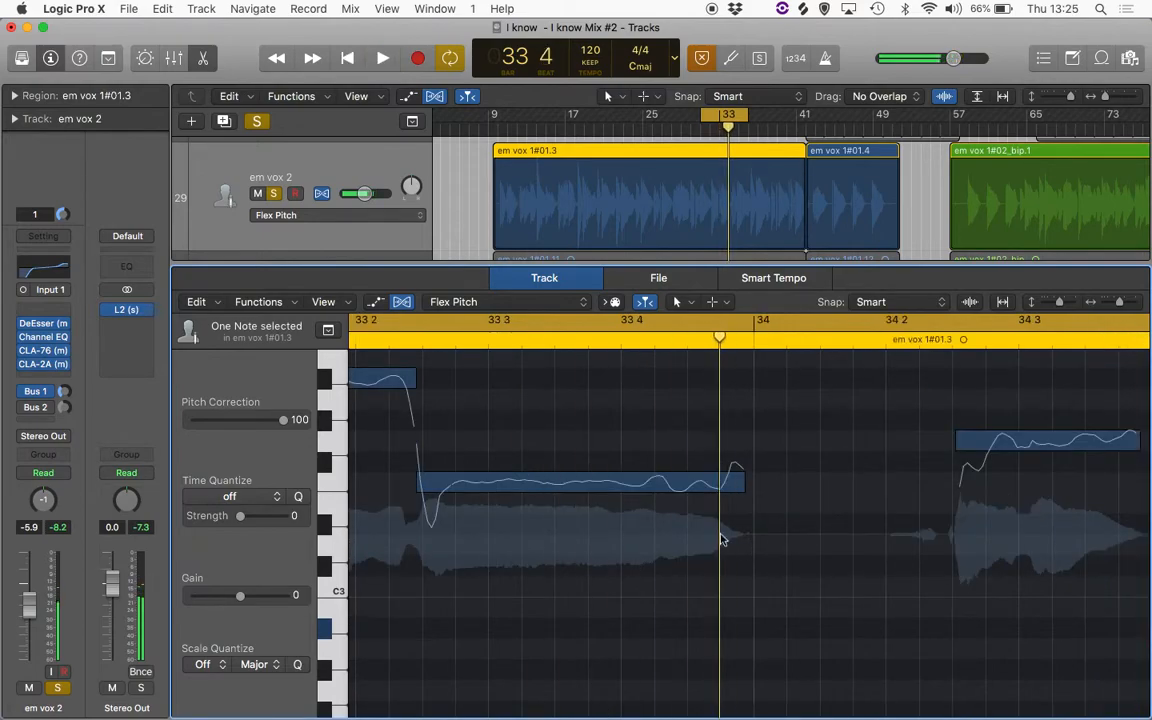
Unsolo the em vox 2 track, extend the cycle range to start at bar 25, and play through to bar 32 in the full mix.
{"action": "left_click", "coordinate": [273, 193]}
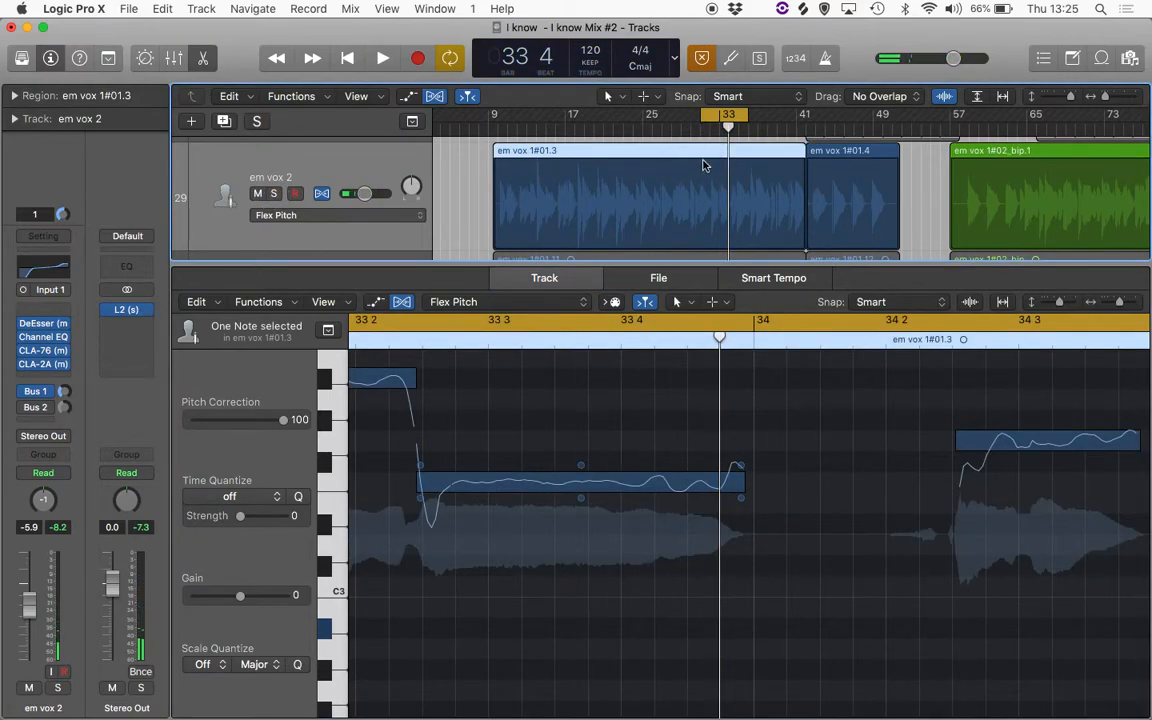
{"action": "left_click_drag", "start_coordinate": [703, 118], "coordinate": [642, 122]}
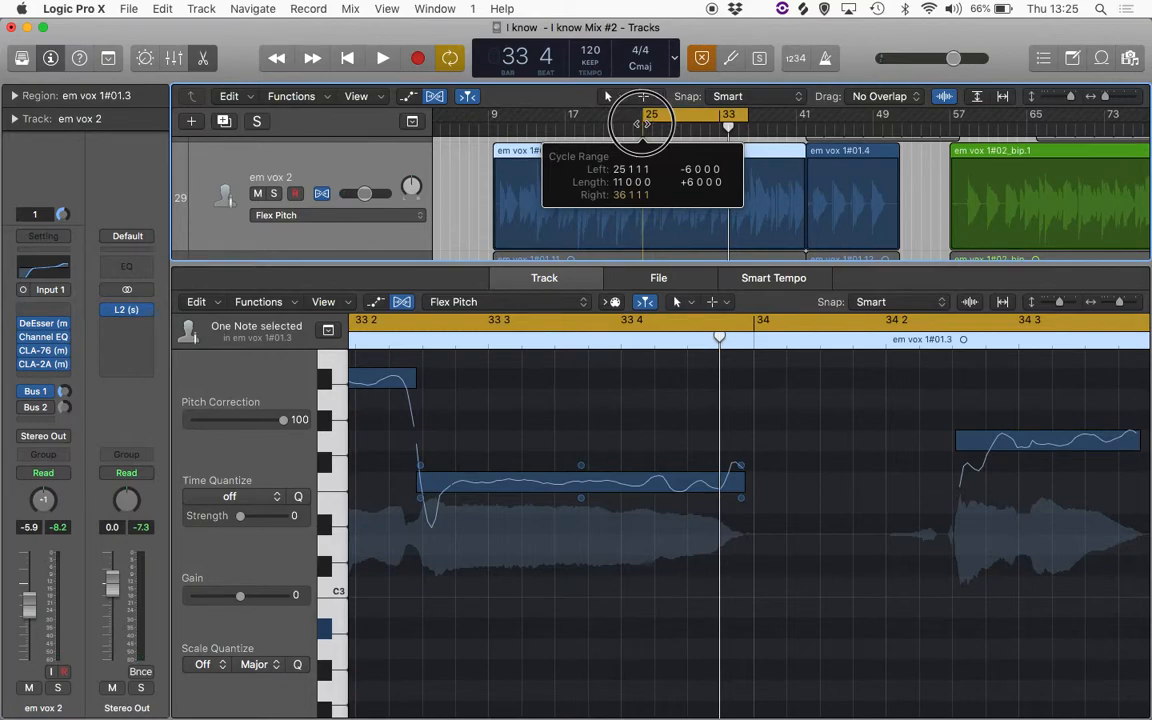
{"action": "key", "text": "space"}
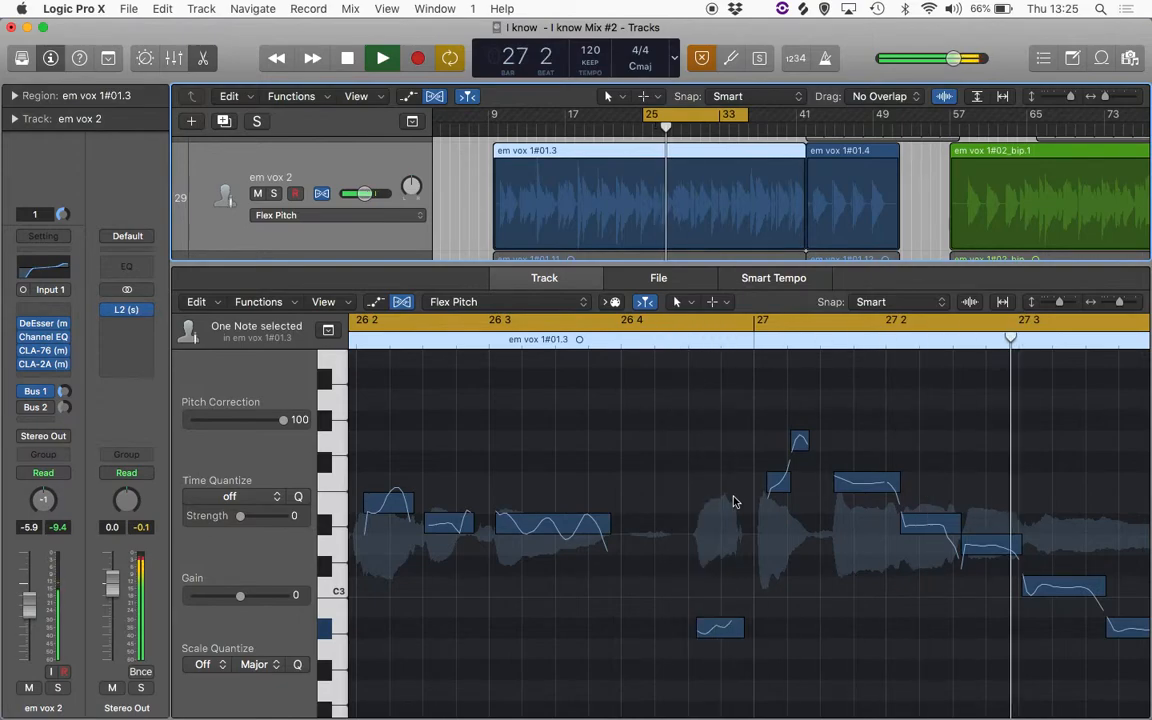
{"action": "key", "text": "space"}
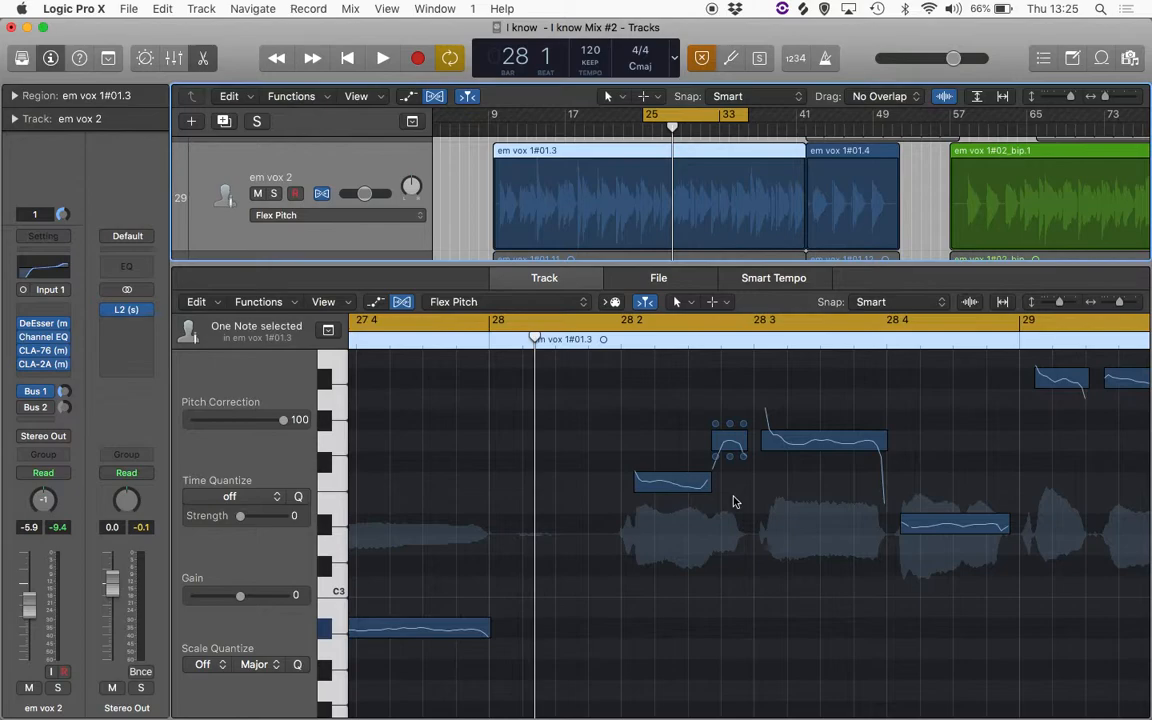
{"action": "key", "text": "space"}
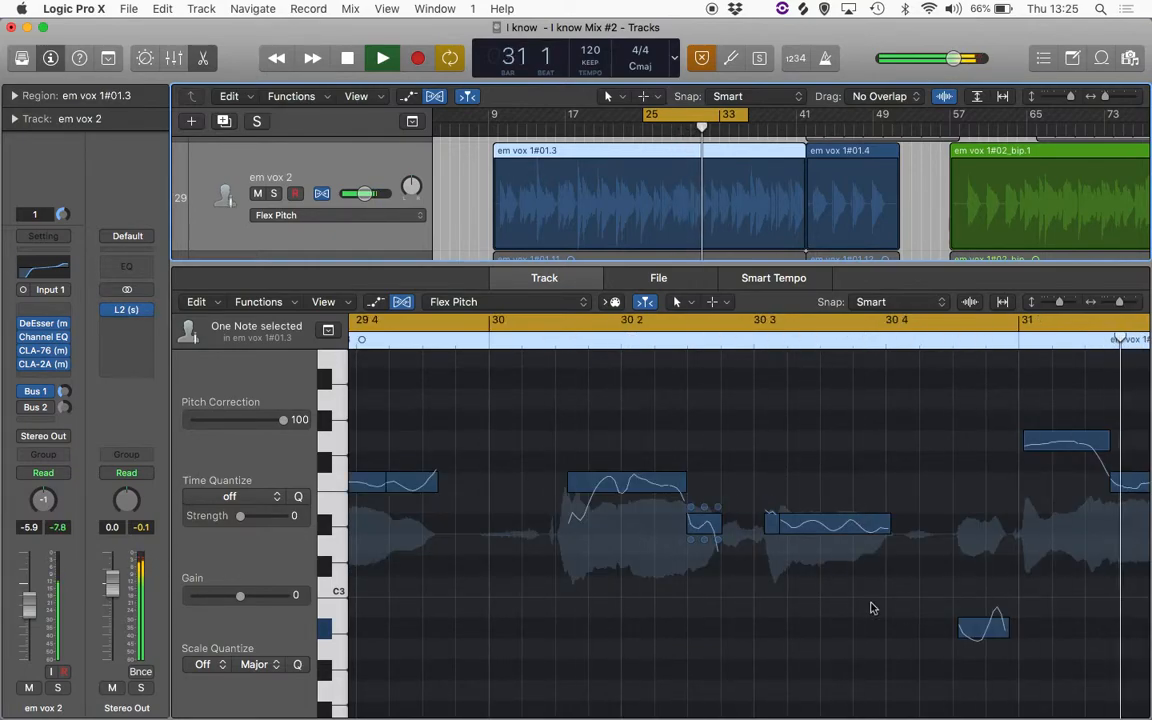
{"action": "key", "text": "space"}
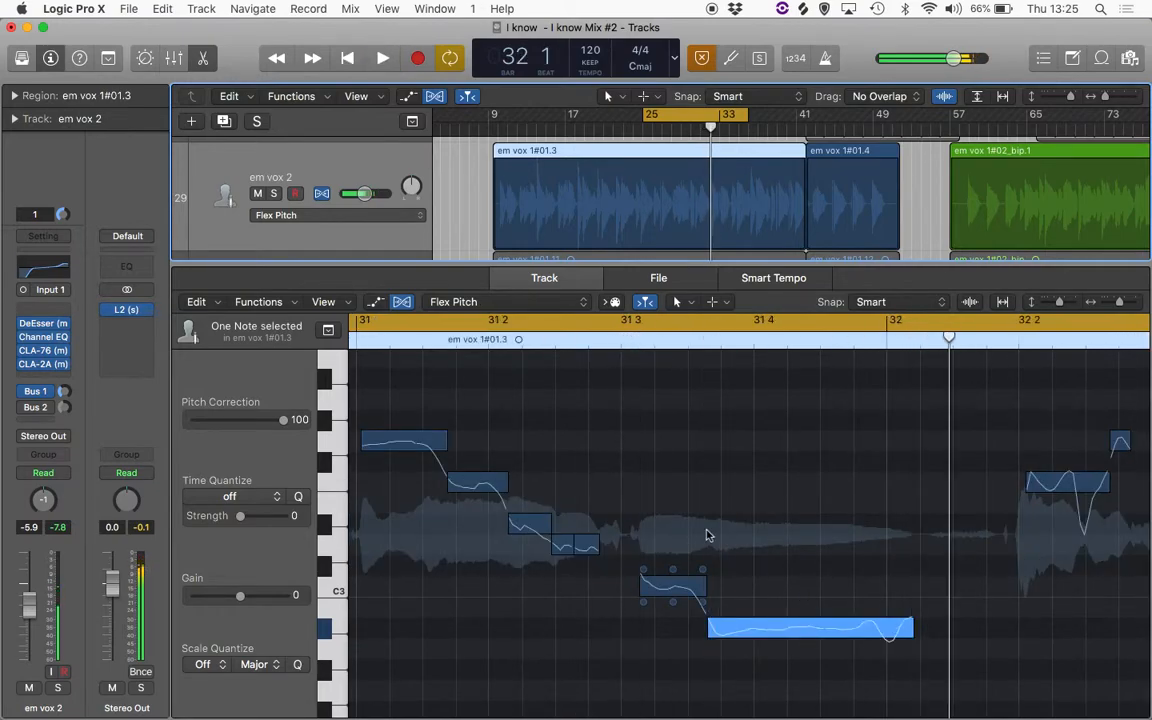
Audition the first note of bar 31, readjust its starting Pitch Drift, and play the phrase again in the full mix.
{"action": "left_click", "coordinate": [415, 444]}
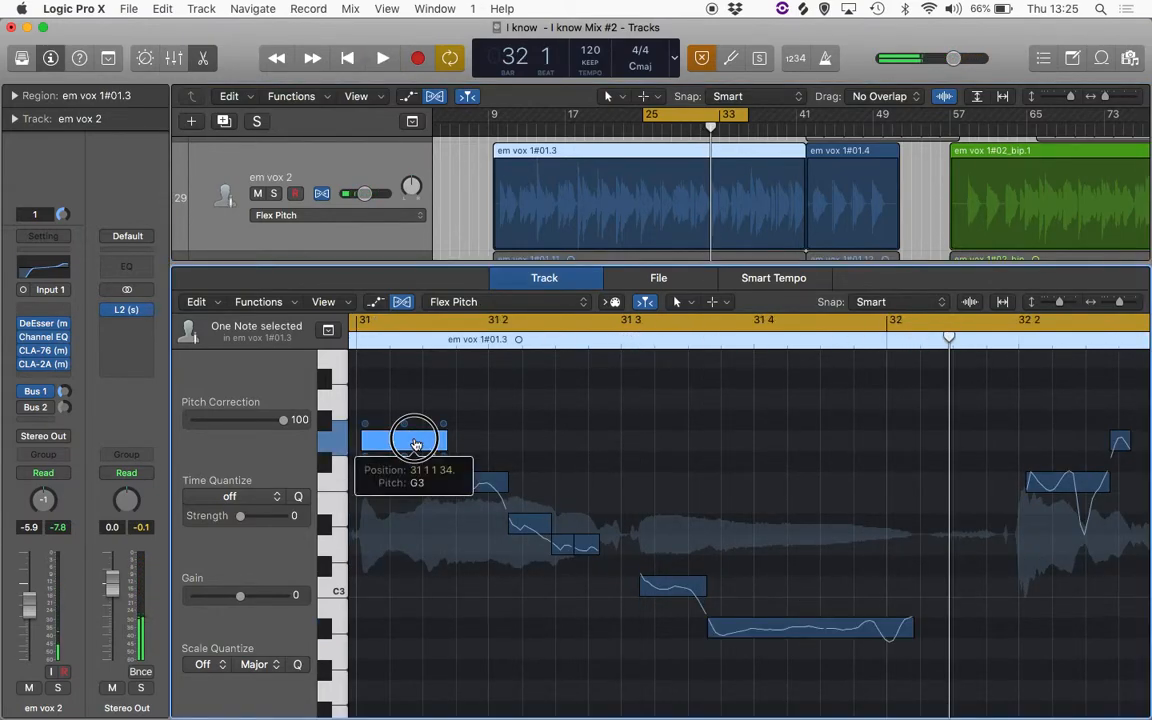
{"action": "scroll", "coordinate": [550, 445], "scroll_direction": "left", "scroll_amount": 3}
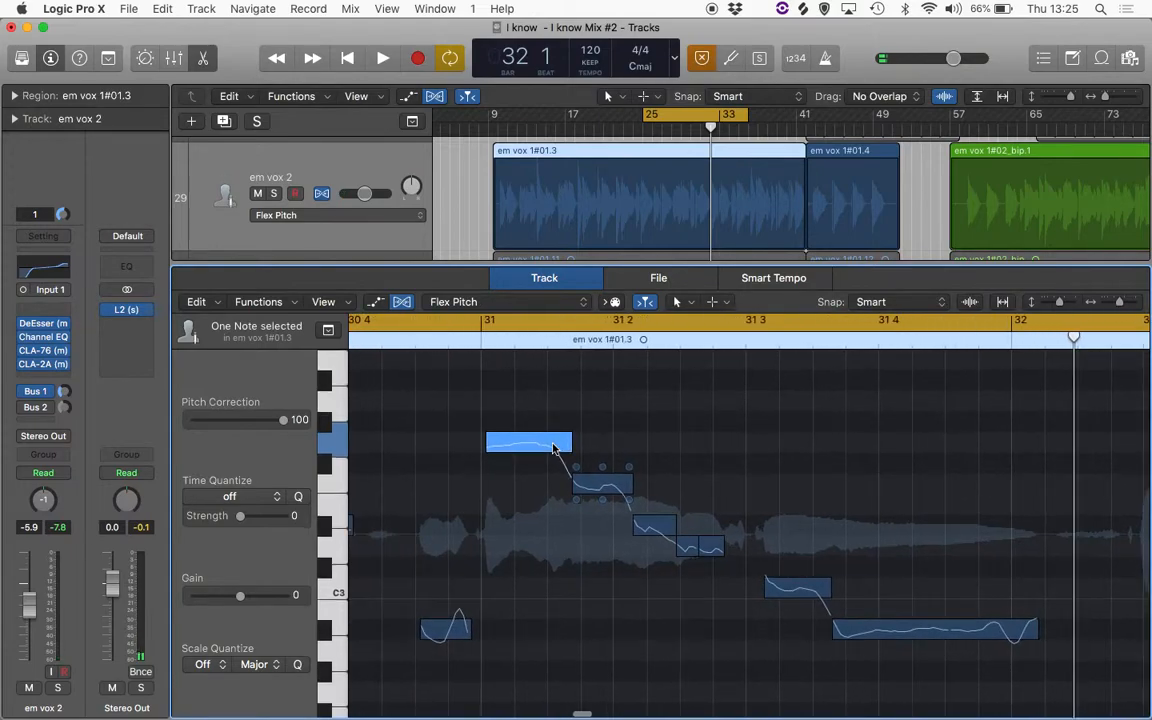
{"action": "left_click_drag", "start_coordinate": [528, 440], "coordinate": [528, 428]}
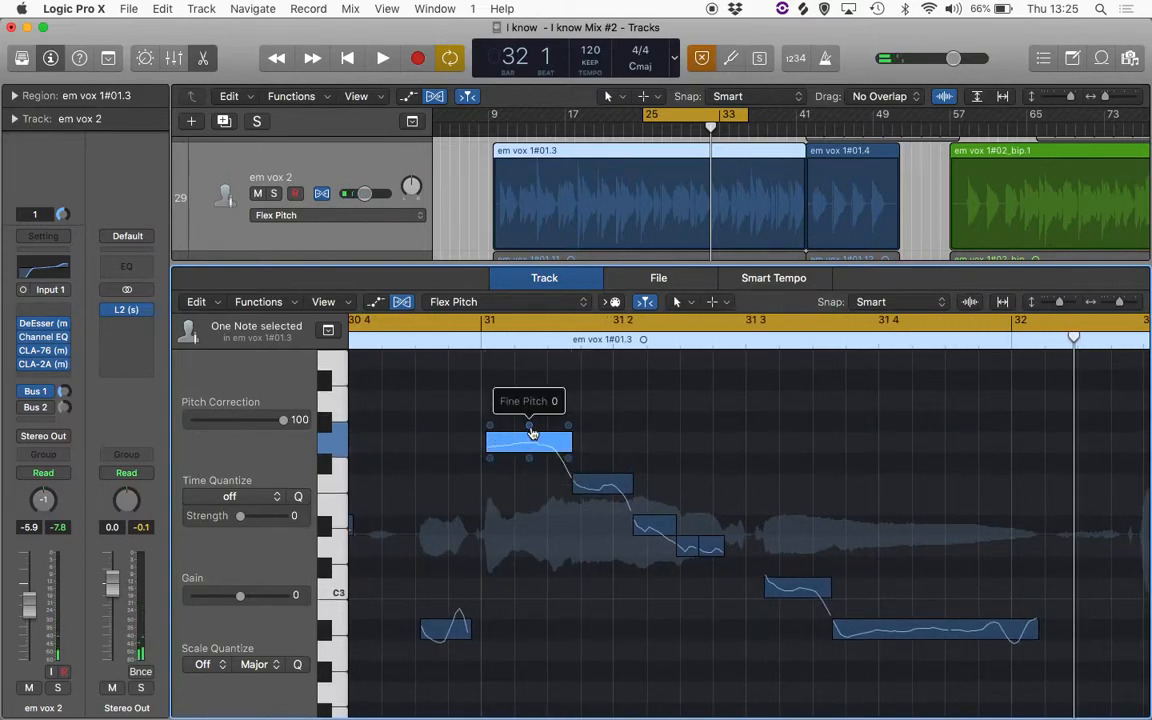
{"action": "left_click_drag", "start_coordinate": [488, 424], "coordinate": [488, 416]}
{"action": "key", "text": "space"}
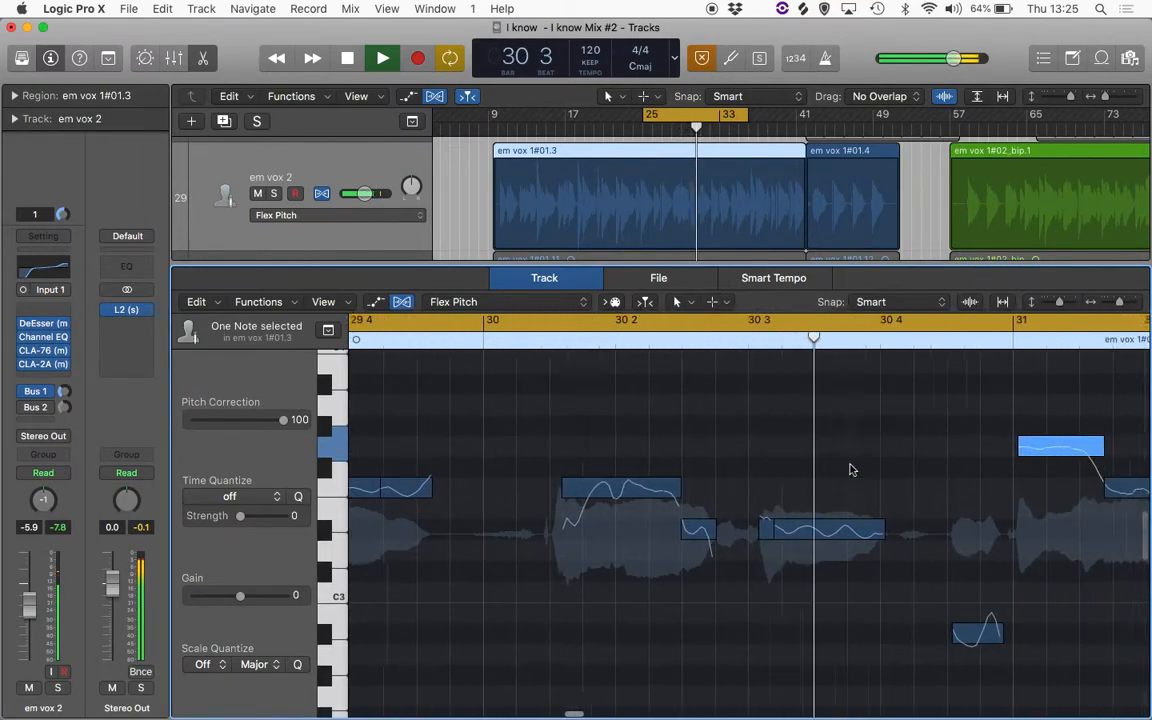
{"action": "mouse_move", "coordinate": [747, 440]}
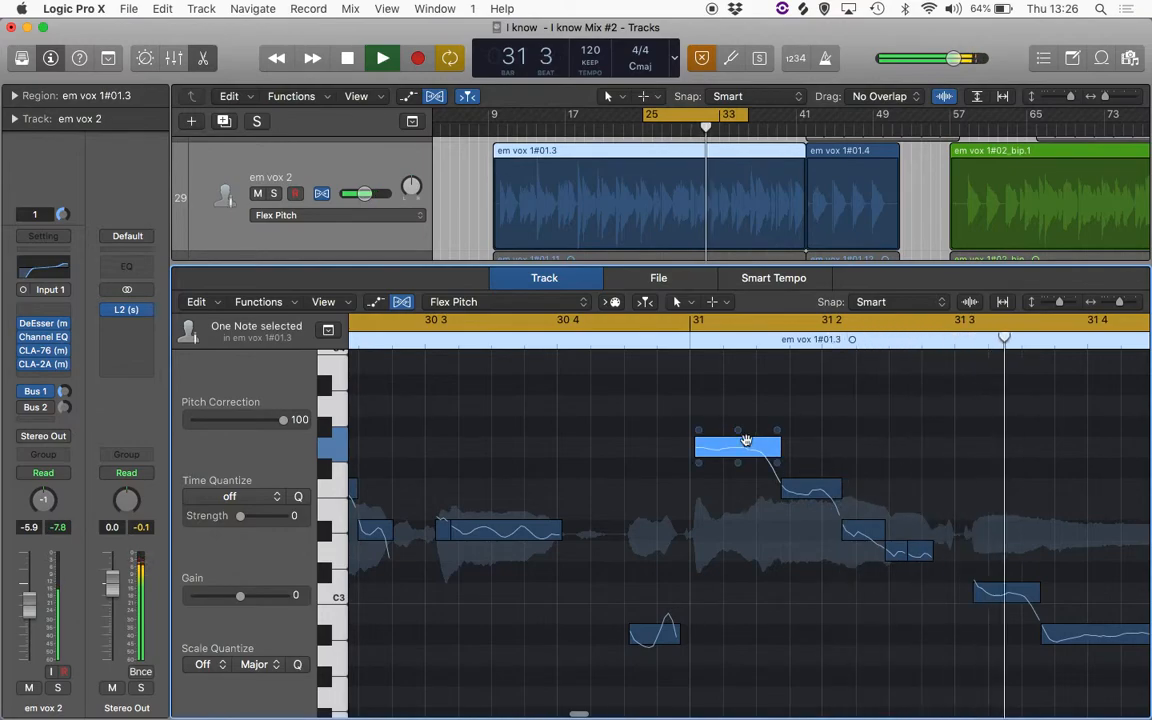
{"action": "key", "text": "space"}
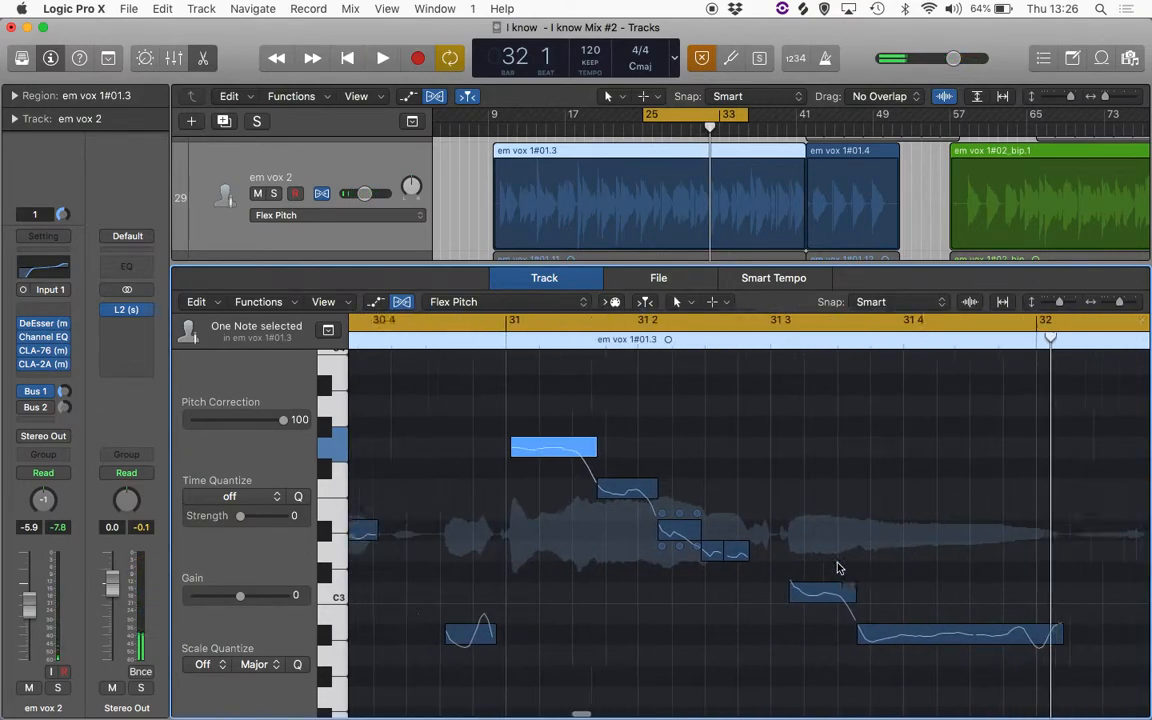
{"action": "key", "text": "space"}
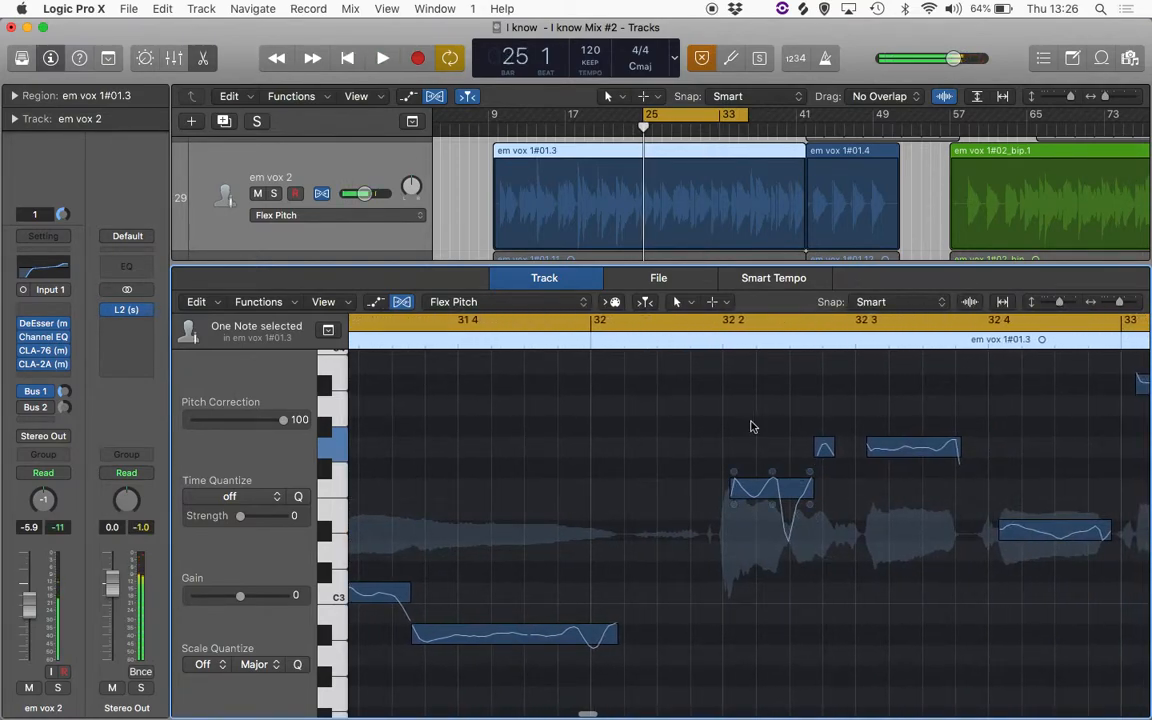
Shorten the cycle range so it starts at bar 31, and open and close the Piano Roll.
{"action": "left_click_drag", "start_coordinate": [643, 120], "coordinate": [703, 120]}
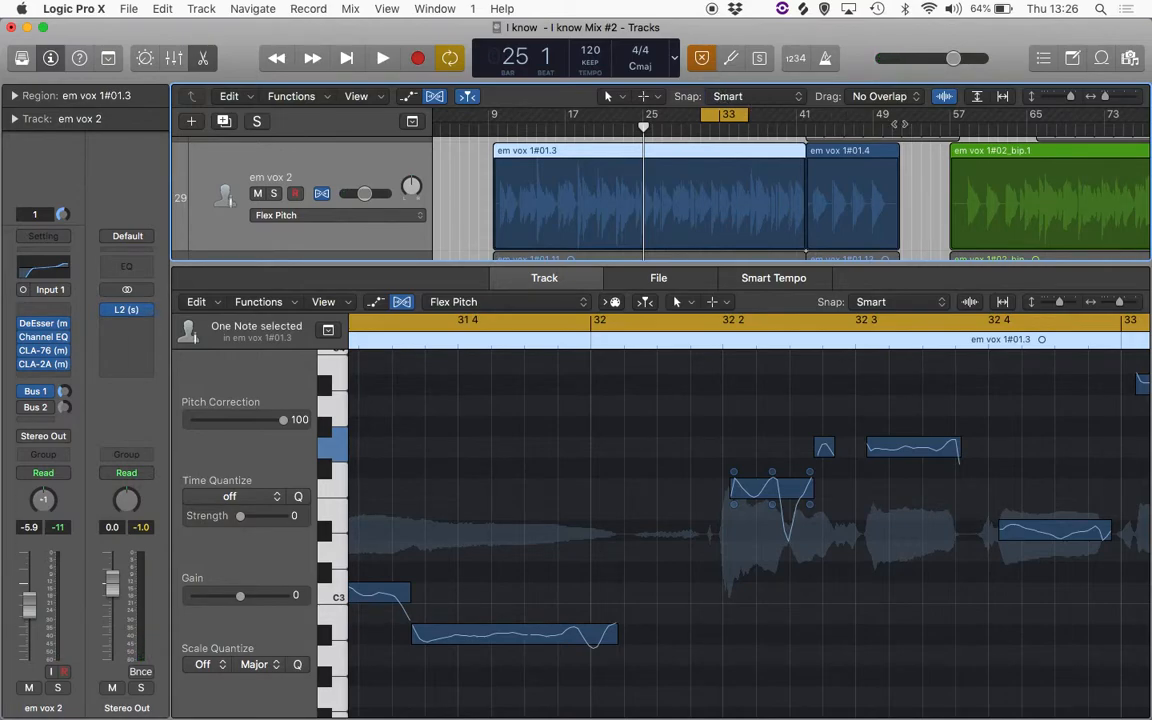
{"action": "key", "text": "p"}
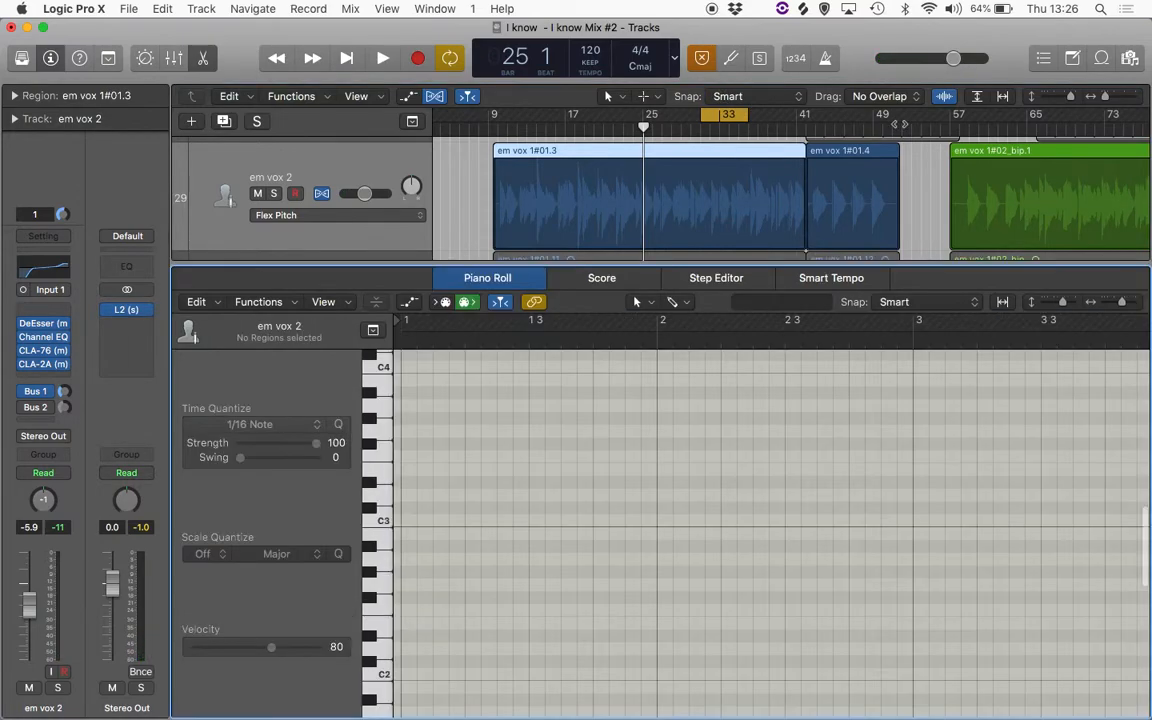
{"action": "key", "text": "p"}
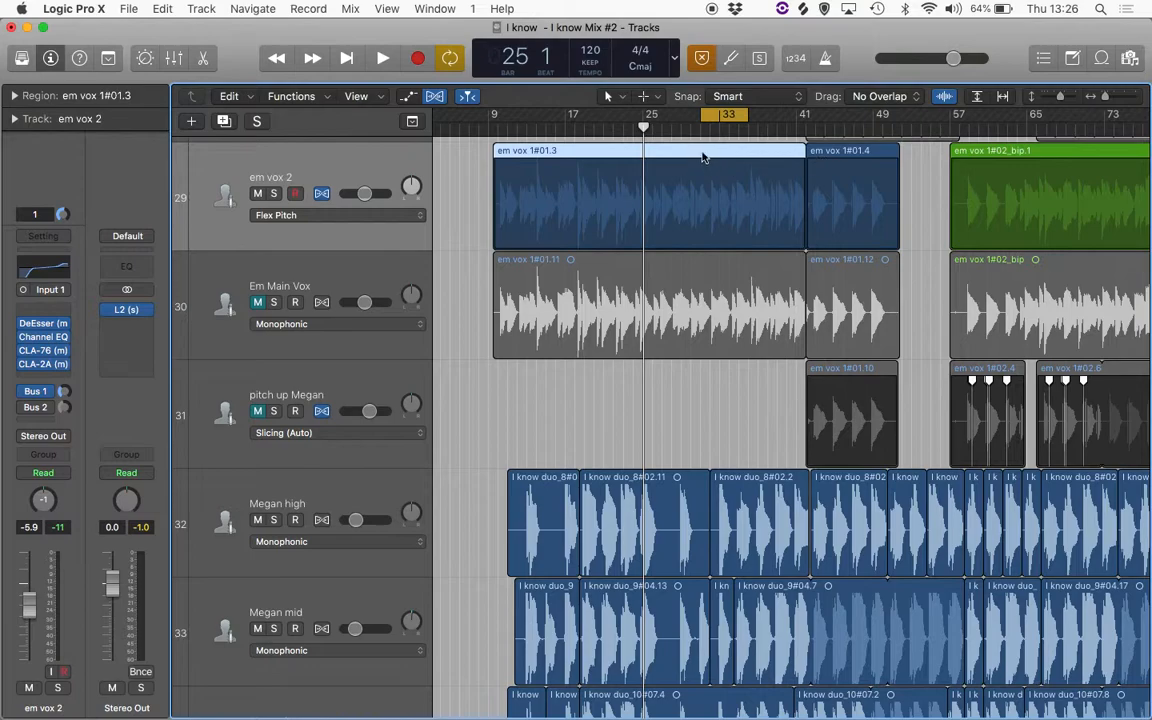
Reopen the em vox 1#01.3 region in the audio Track Editor and switch Flex off and on to display the notes around bar 11.
{"action": "double_click", "coordinate": [700, 193]}
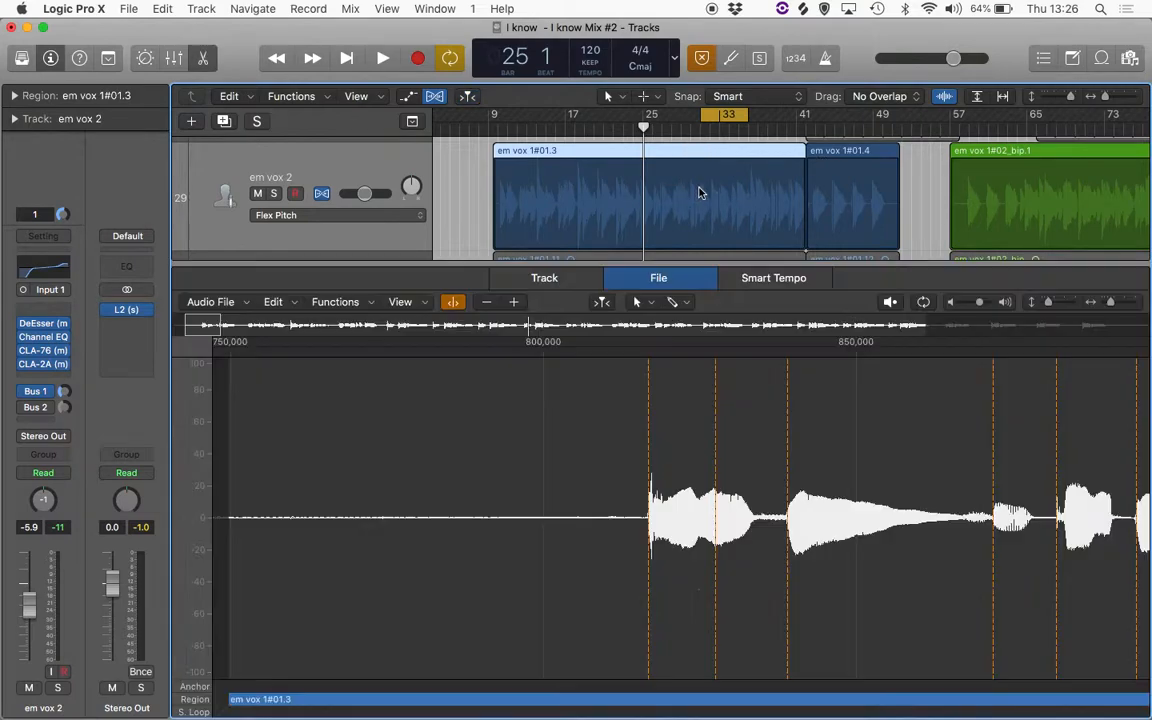
{"action": "left_click", "coordinate": [545, 278]}
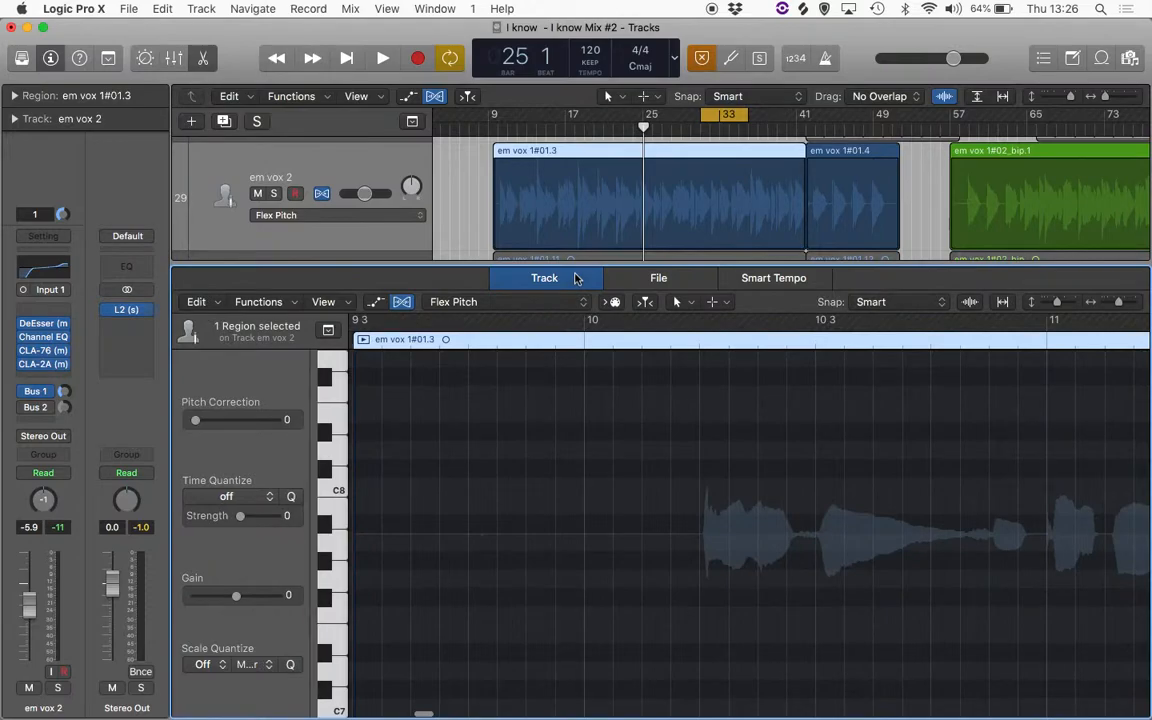
{"action": "scroll", "coordinate": [876, 467], "scroll_direction": "right", "scroll_amount": 5}
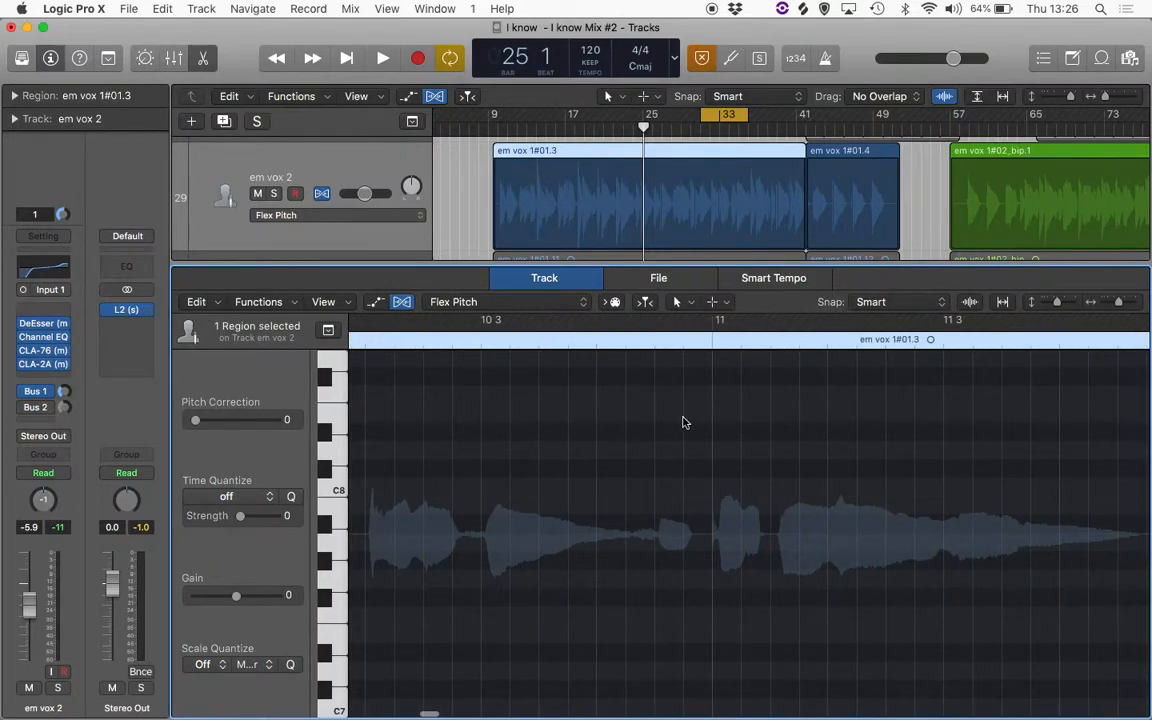
{"action": "scroll", "coordinate": [732, 491], "scroll_direction": "down", "scroll_amount": 10}
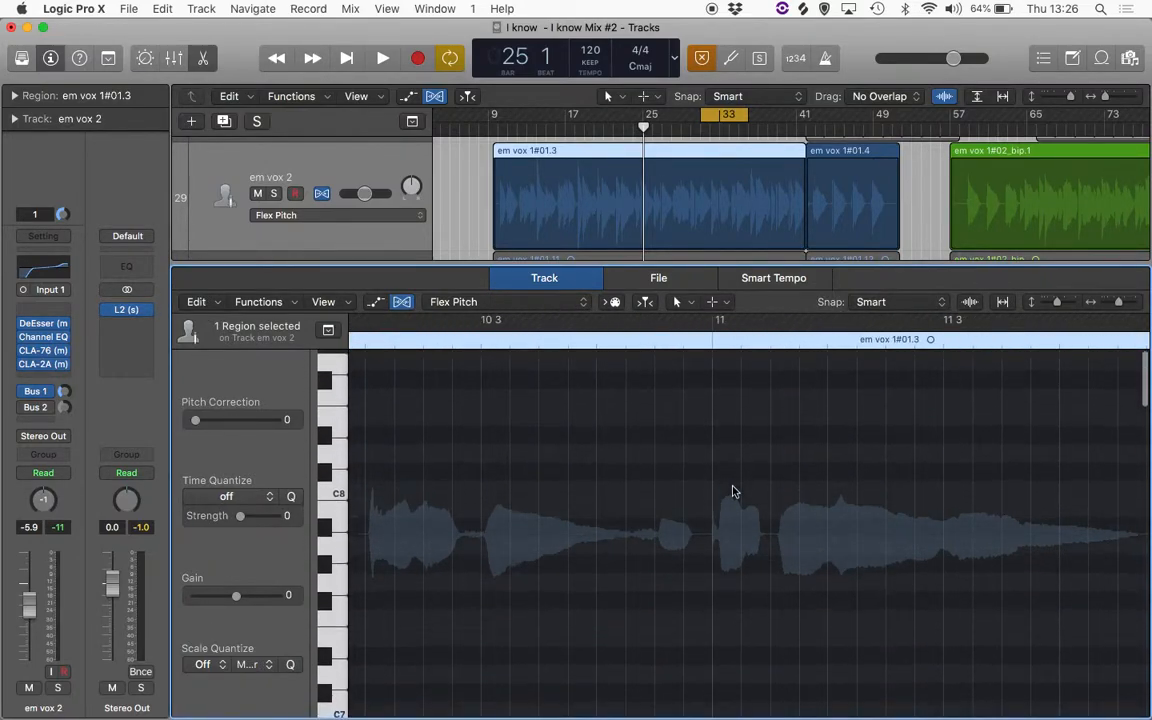
{"action": "scroll", "coordinate": [732, 491], "scroll_direction": "down", "scroll_amount": 3}
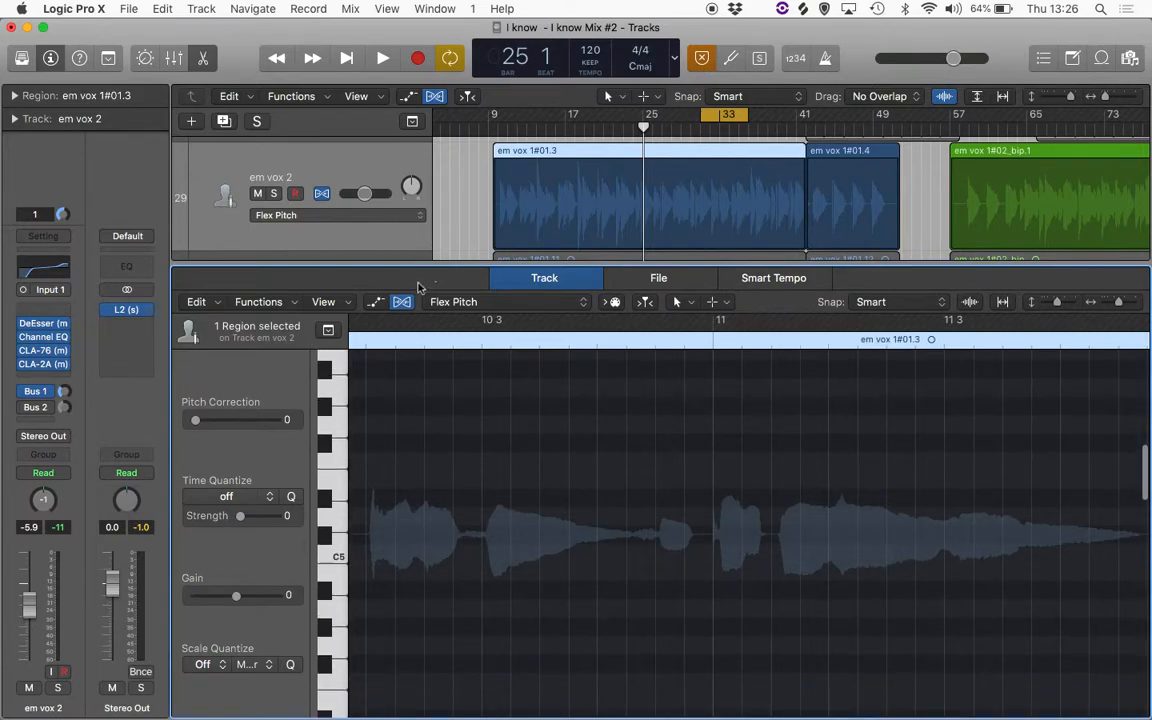
{"action": "left_click", "coordinate": [402, 302]}
{"action": "left_click", "coordinate": [402, 302]}
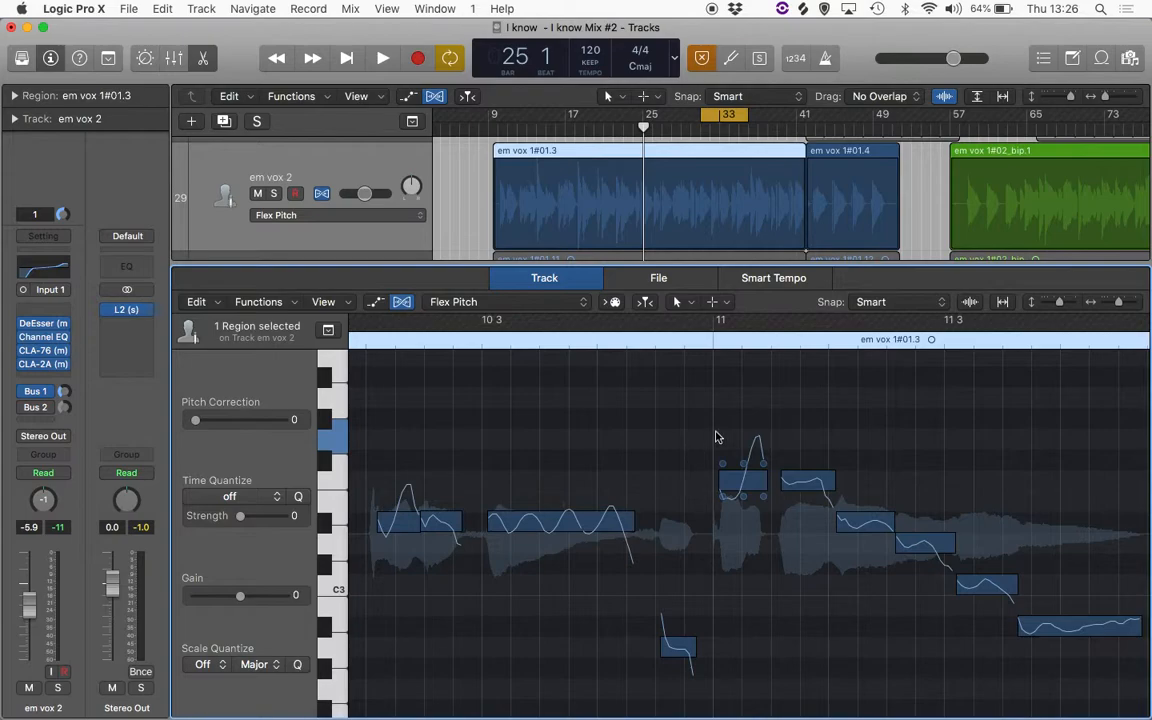
Toggle Flex off and back on twice in the Track Editor.
{"action": "left_click", "coordinate": [402, 303]}
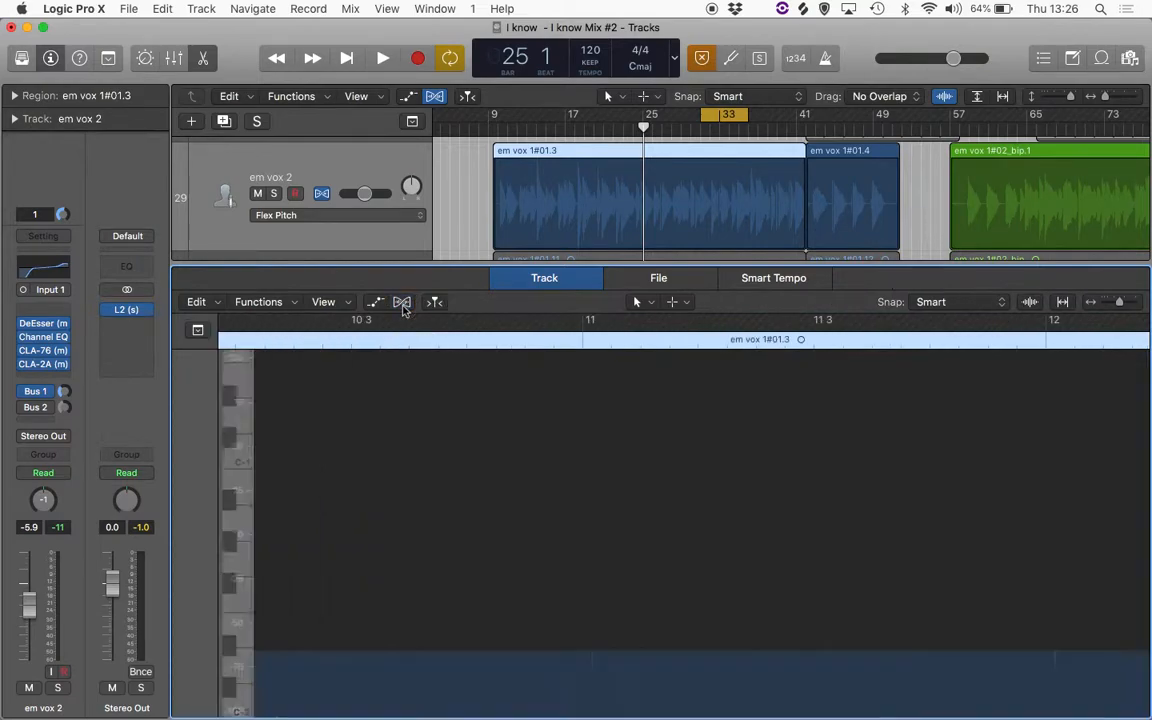
{"action": "left_click", "coordinate": [403, 302]}
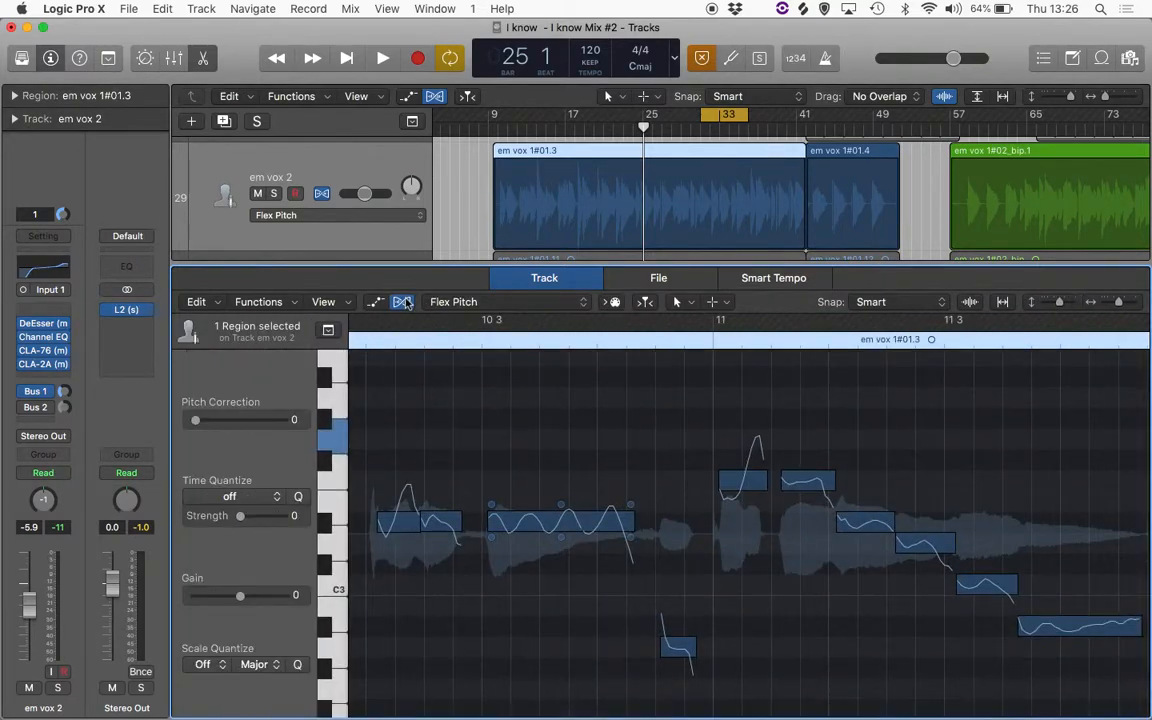
{"action": "left_click", "coordinate": [403, 302]}
{"action": "left_click", "coordinate": [403, 302]}
Select the first note of bar 11 in the em vox 1#01.3 region.
{"action": "left_click", "coordinate": [561, 537]}
{"action": "left_click", "coordinate": [575, 457]}
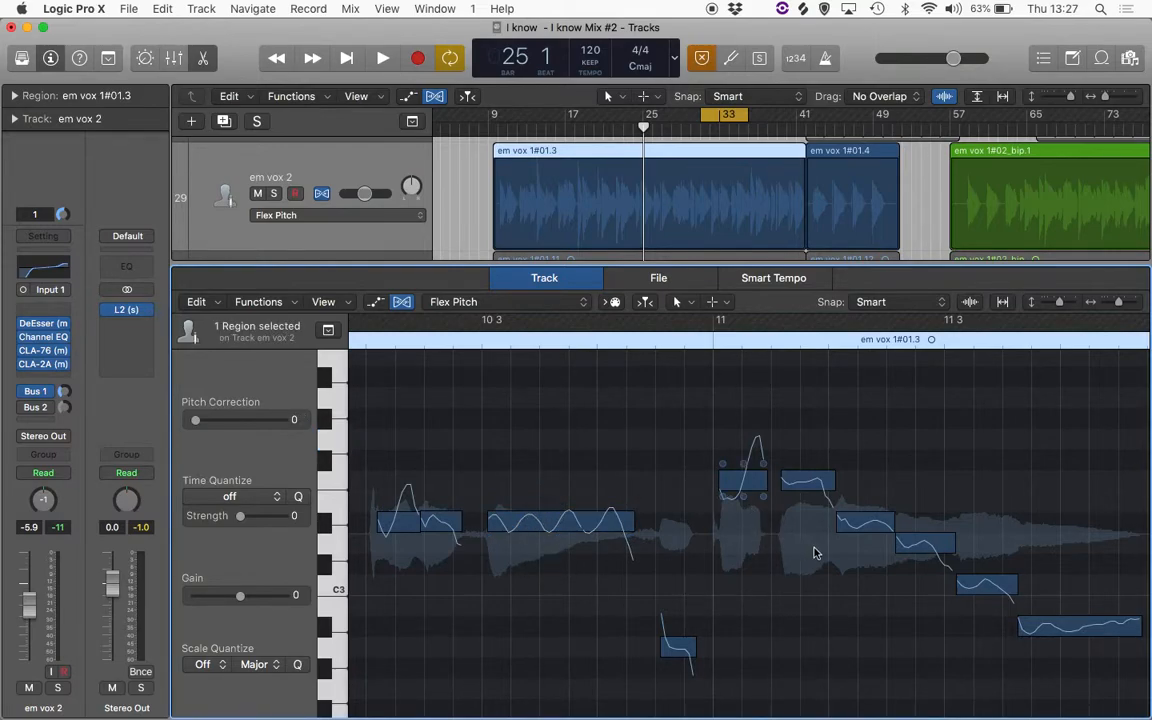
{"action": "left_click", "coordinate": [741, 479]}
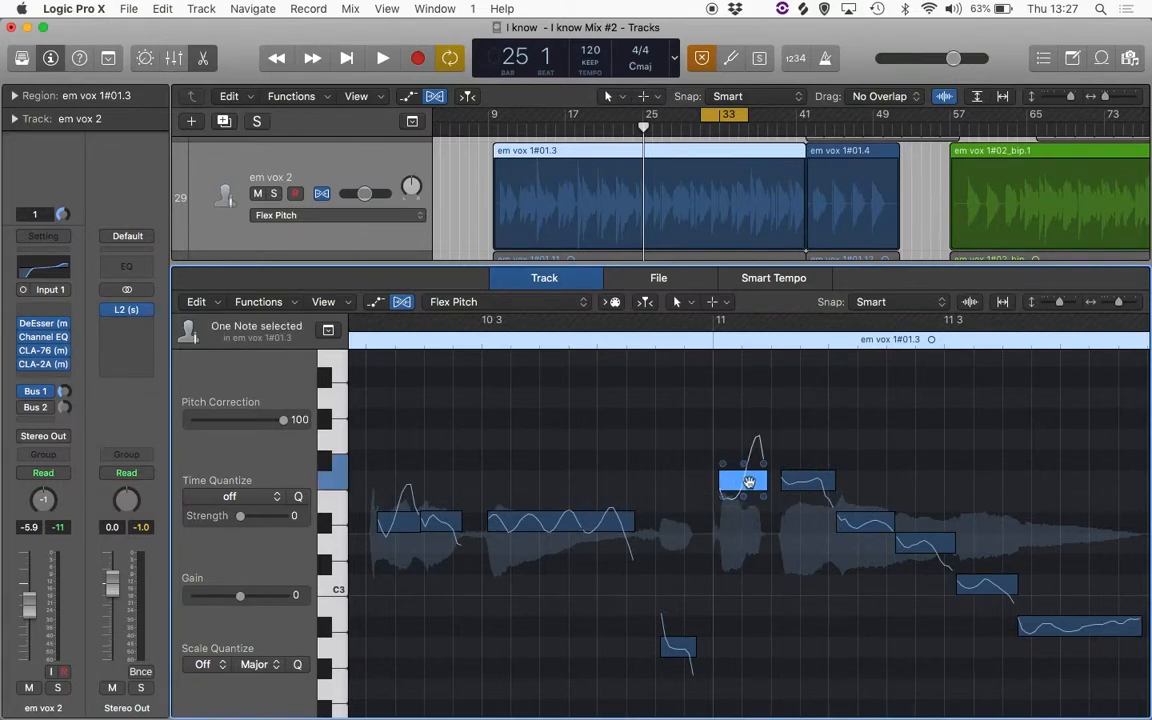
Raise the first note of bar 11 by four semitones to A3 and play the cycle range.
{"action": "left_click_drag", "start_coordinate": [748, 482], "coordinate": [752, 398]}
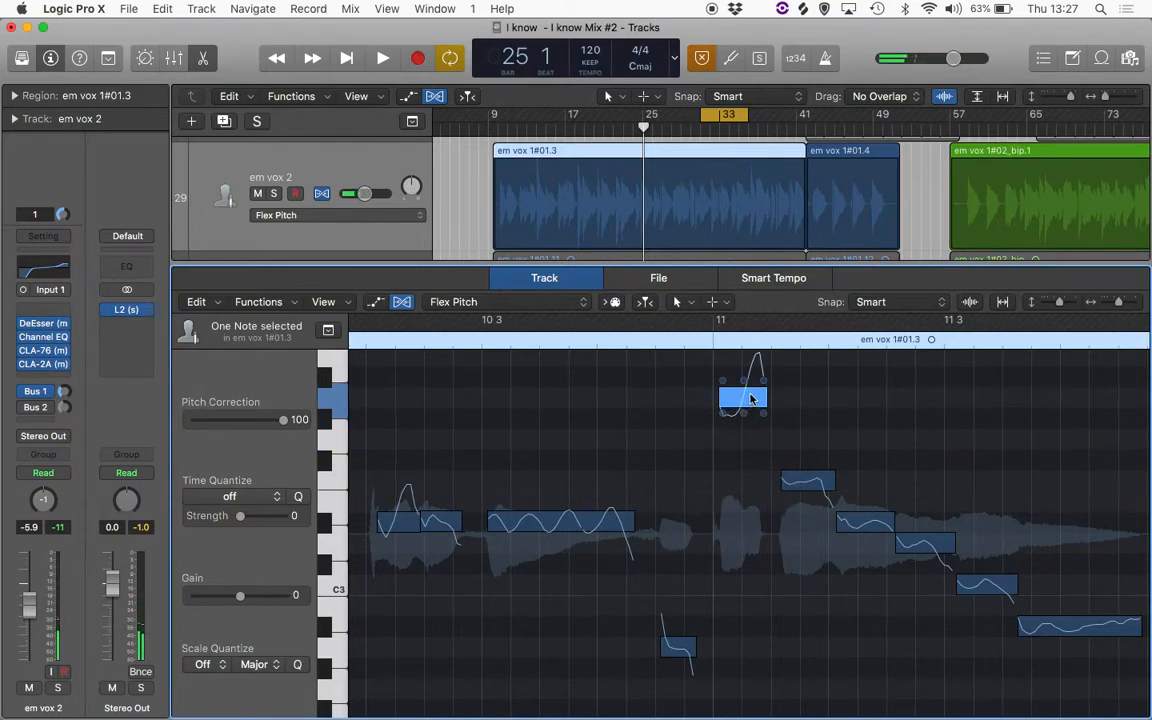
{"action": "key", "text": "space"}
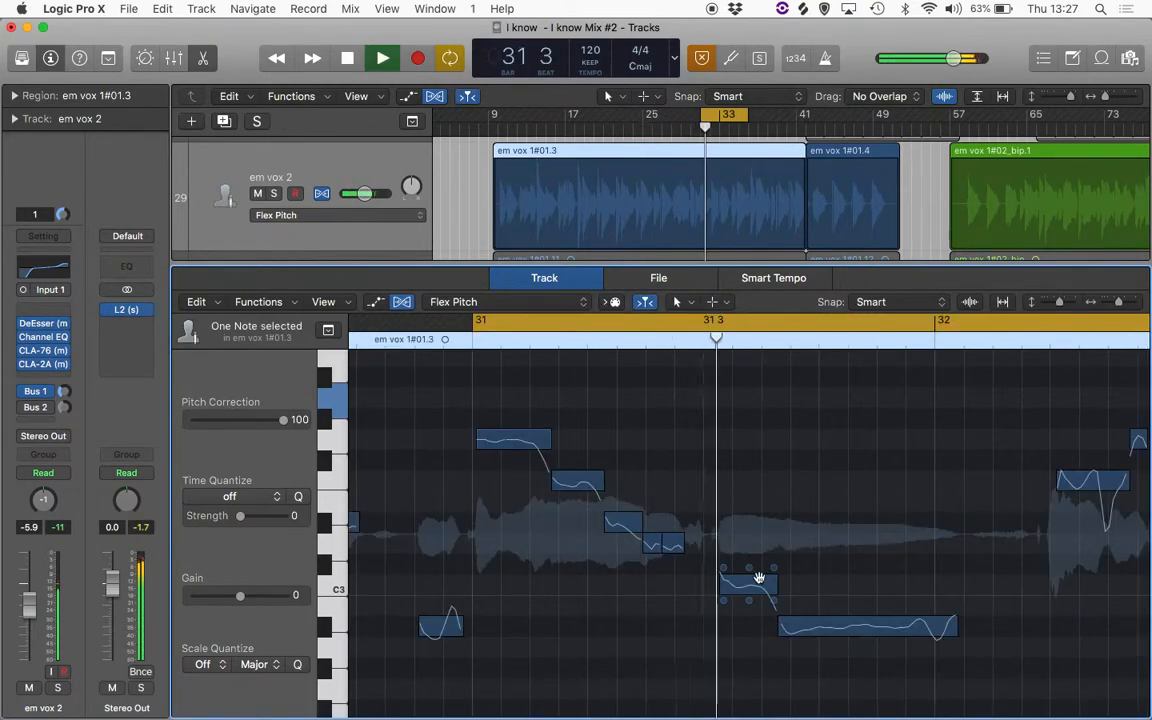
{"action": "key", "text": "space"}
Raise the first note of bar 31 by three semitones to A#3 and play the phrase twice.
{"action": "left_click", "coordinate": [510, 440]}
{"action": "left_click_drag", "start_coordinate": [510, 440], "coordinate": [509, 377]}
{"action": "key", "text": "space"}
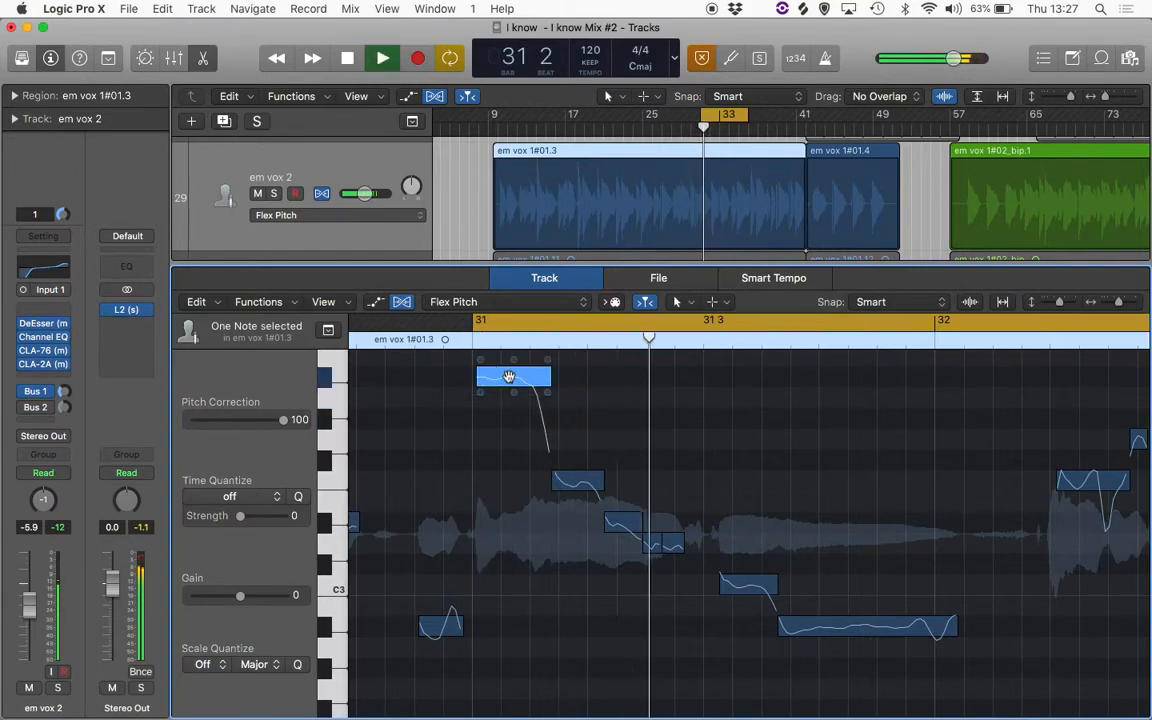
{"action": "key", "text": "space"}
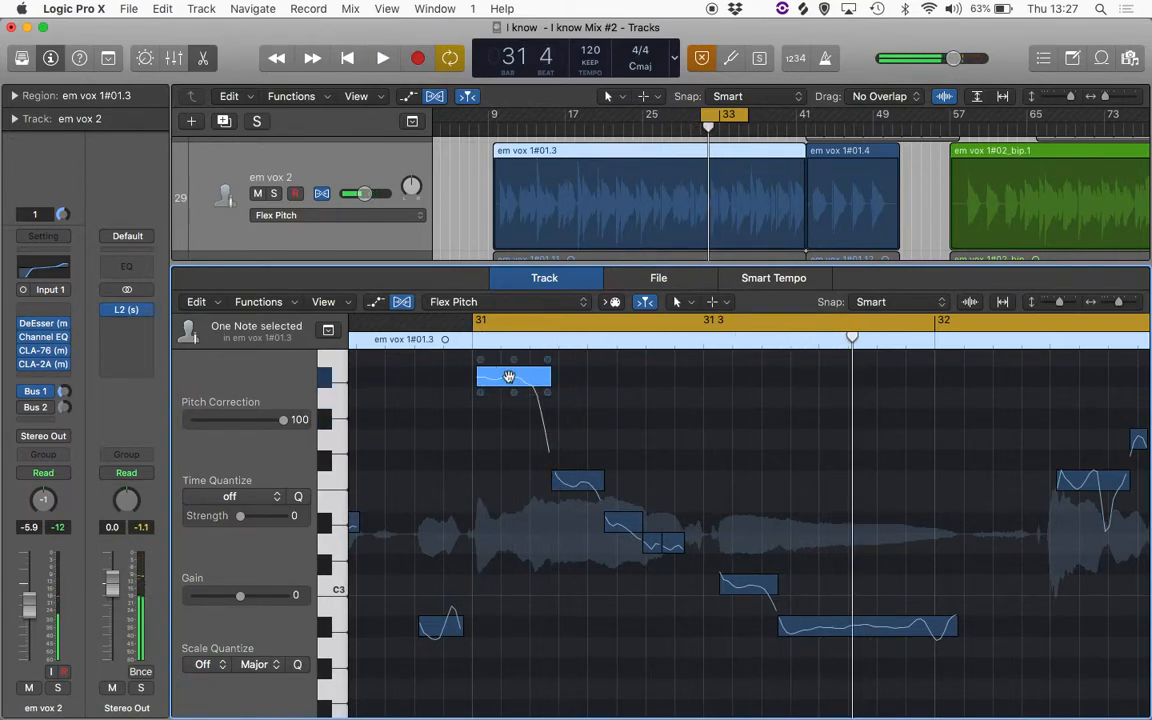
{"action": "key", "text": "space"}
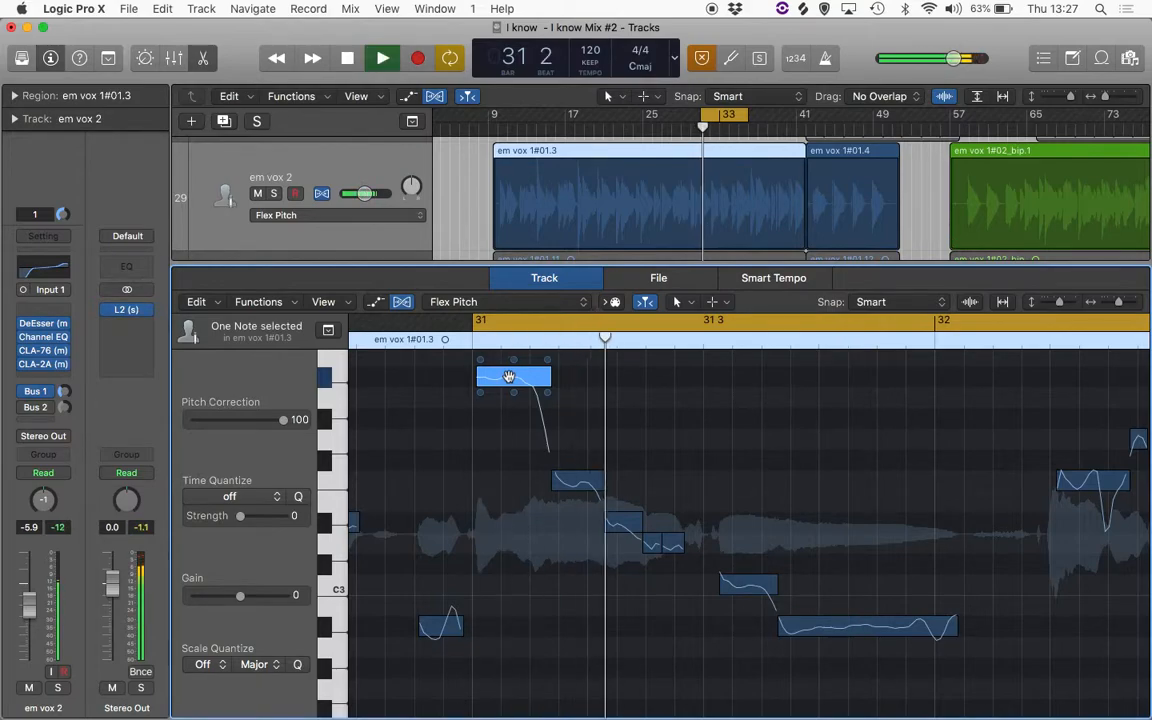
{"action": "key", "text": "space"}
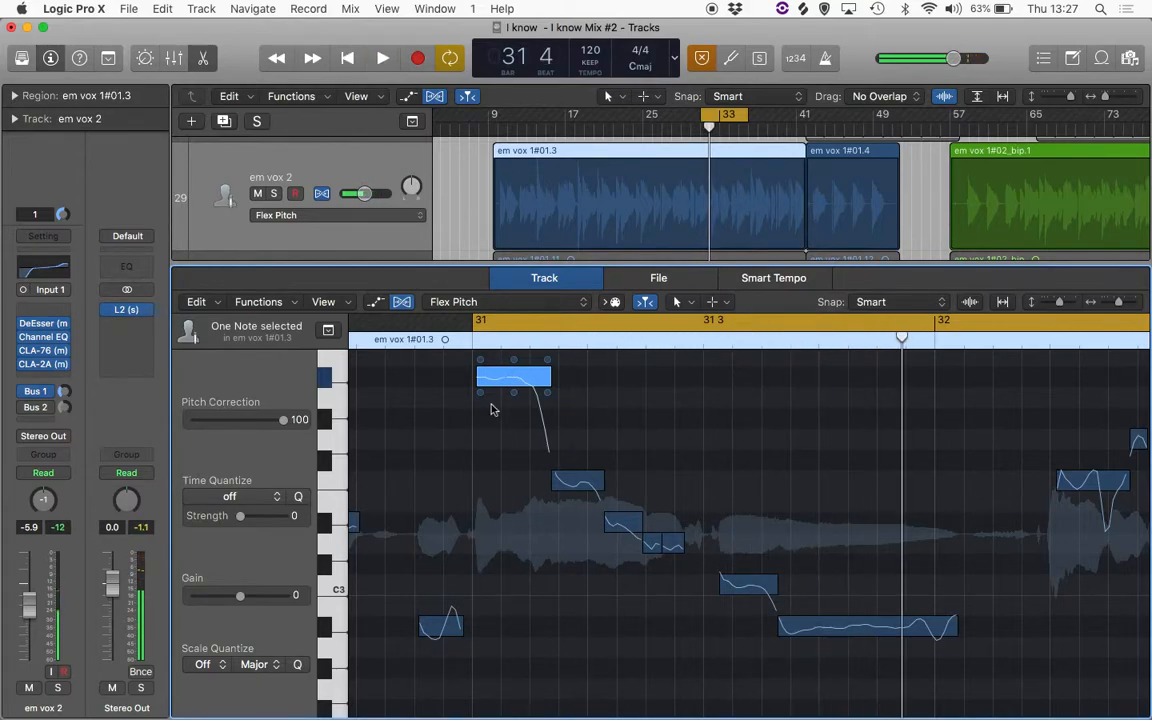
Move the first note of bar 31 back down to G3 and audition the phrase.
{"action": "left_click_drag", "start_coordinate": [497, 376], "coordinate": [515, 456]}
{"action": "key", "text": "space"}
{"action": "key", "text": "space"}
{"action": "key", "text": "space"}
{"action": "key", "text": "space"}
{"action": "left_click", "coordinate": [499, 437]}
{"action": "left_click", "coordinate": [497, 437]}
Play the start of the cycle range repeatedly to check the first note of bar 31 in context.
{"action": "key", "text": "space"}
{"action": "key", "text": "space"}
{"action": "key", "text": "space"}
{"action": "key", "text": "space"}
{"action": "key", "text": "space"}
{"action": "key", "text": "space"}
{"action": "key", "text": "space"}
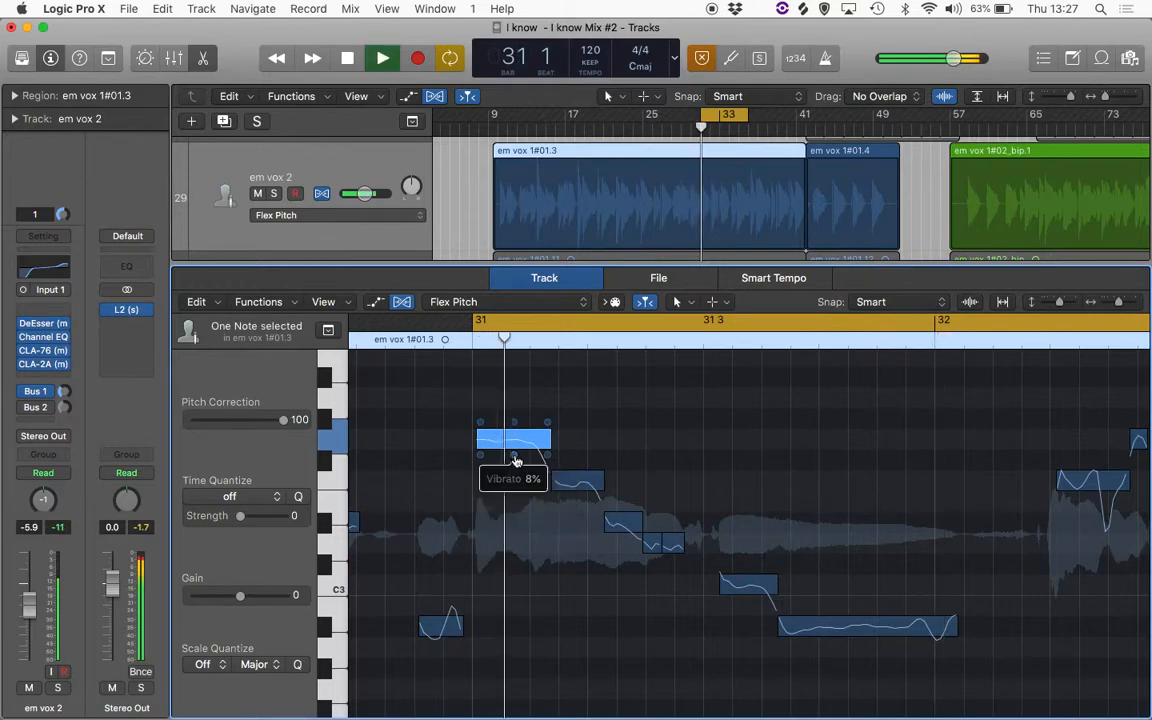
{"action": "key", "text": "space"}
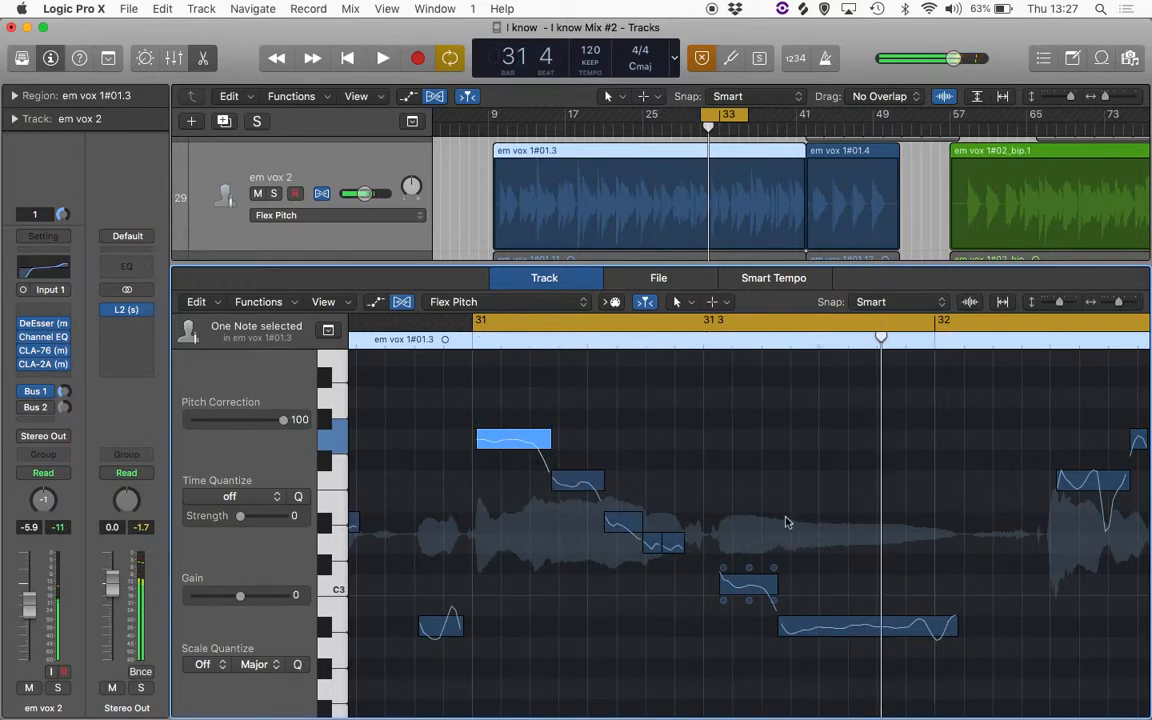
Shorten the first note after bar 30 by moving its start slightly later and its end slightly earlier.
{"action": "scroll", "coordinate": [710, 472], "scroll_direction": "right", "scroll_amount": 3}
{"action": "scroll", "coordinate": [710, 472], "scroll_direction": "left", "scroll_amount": 5}
{"action": "left_click", "coordinate": [563, 438]}
{"action": "mouse_move", "coordinate": [563, 442]}
{"action": "left_mouse_down"}
{"action": "mouse_move", "coordinate": [545, 443]}
{"action": "mouse_move", "coordinate": [572, 443]}
{"action": "mouse_move", "coordinate": [561, 447]}
{"action": "left_mouse_up"}
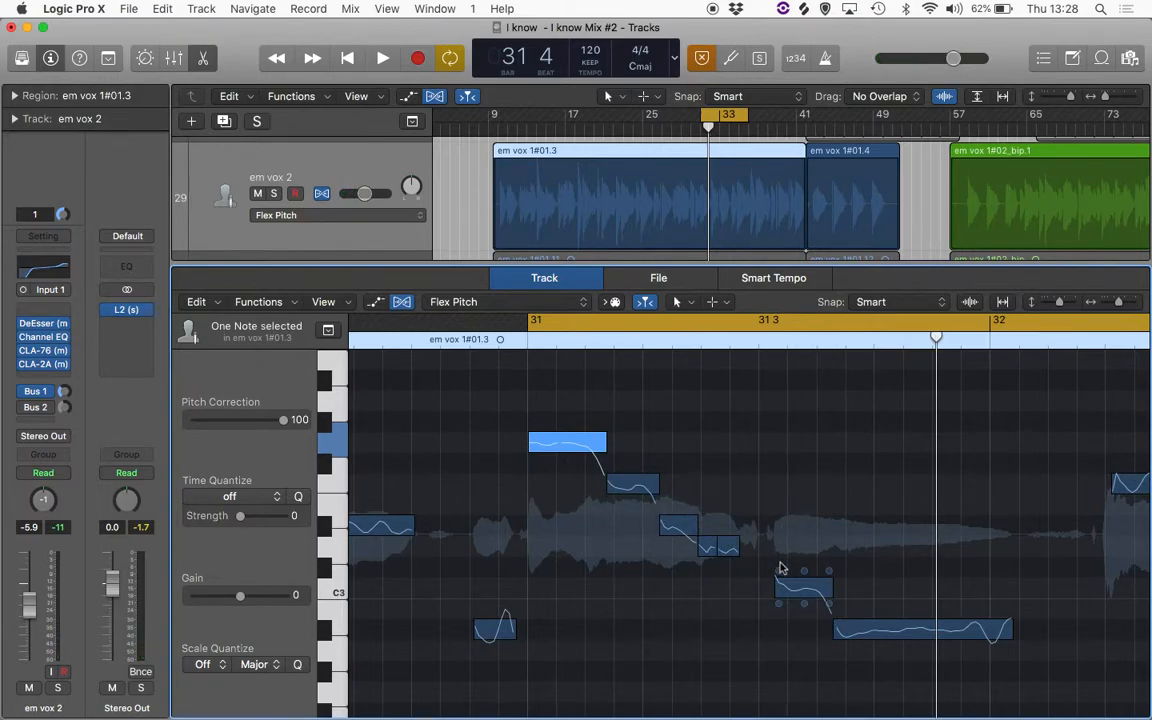
{"action": "scroll", "coordinate": [655, 551], "scroll_direction": "left", "scroll_amount": 5}
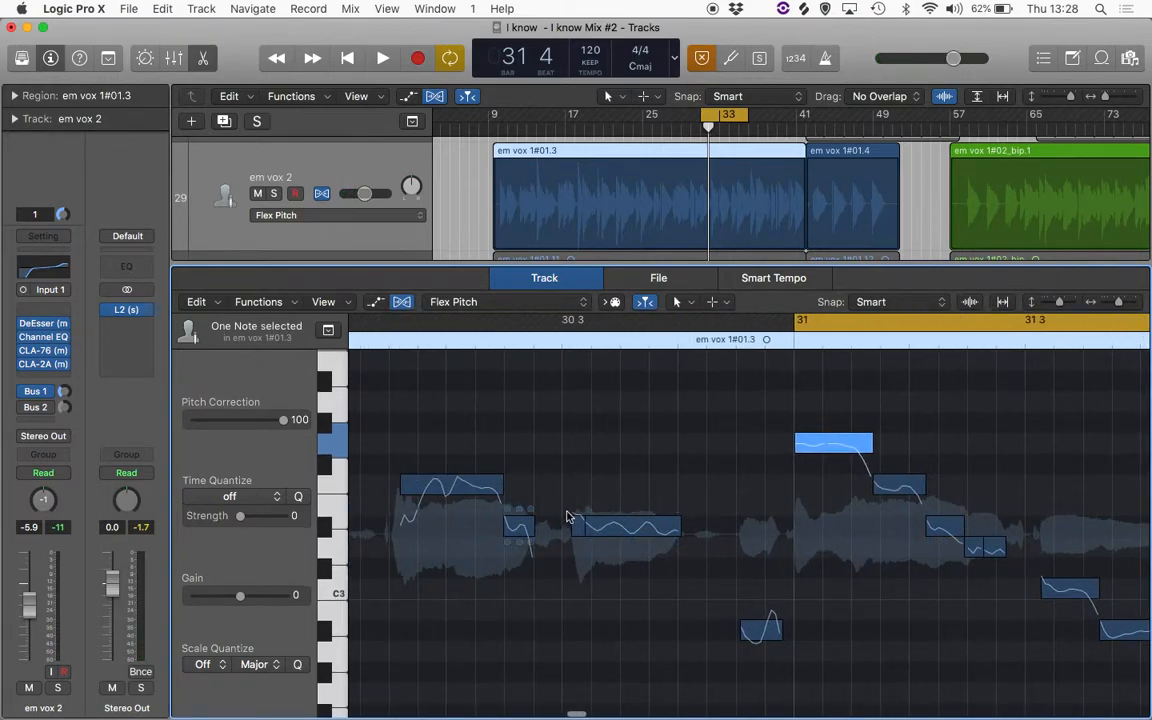
{"action": "scroll", "coordinate": [566, 517], "scroll_direction": "left", "scroll_amount": 5}
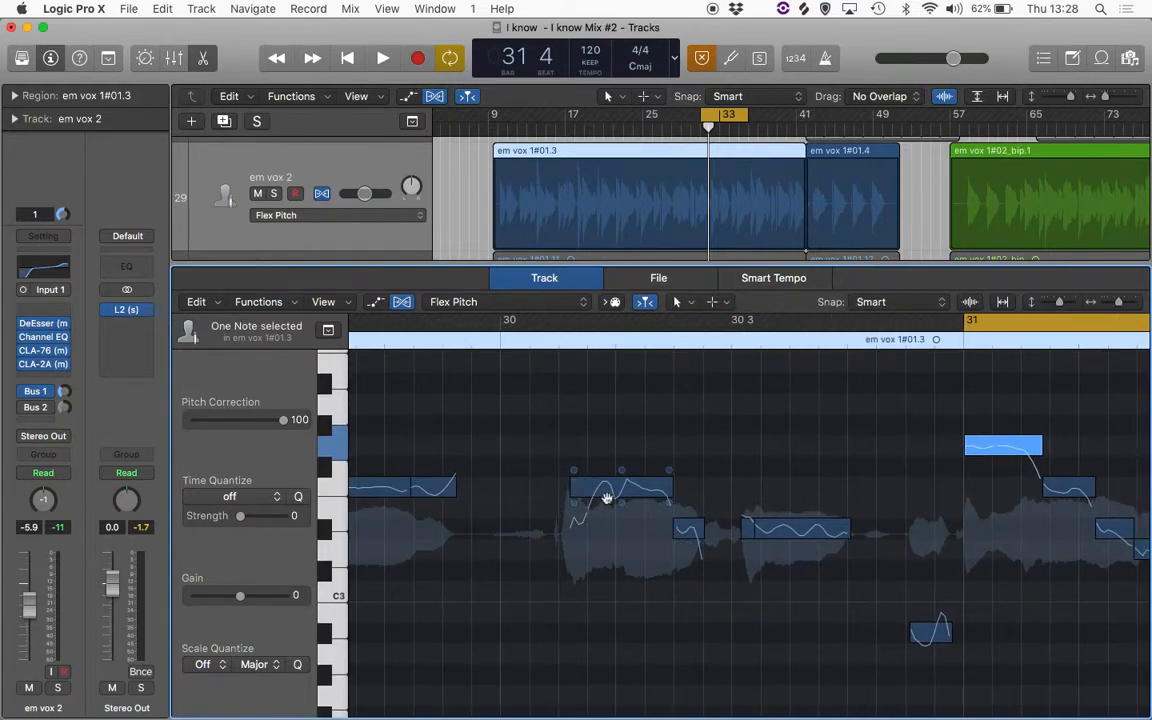
{"action": "mouse_move", "coordinate": [571, 488]}
{"action": "left_mouse_down"}
{"action": "mouse_move", "coordinate": [587, 488]}
{"action": "mouse_move", "coordinate": [528, 488]}
{"action": "mouse_move", "coordinate": [582, 490]}
{"action": "left_mouse_up"}
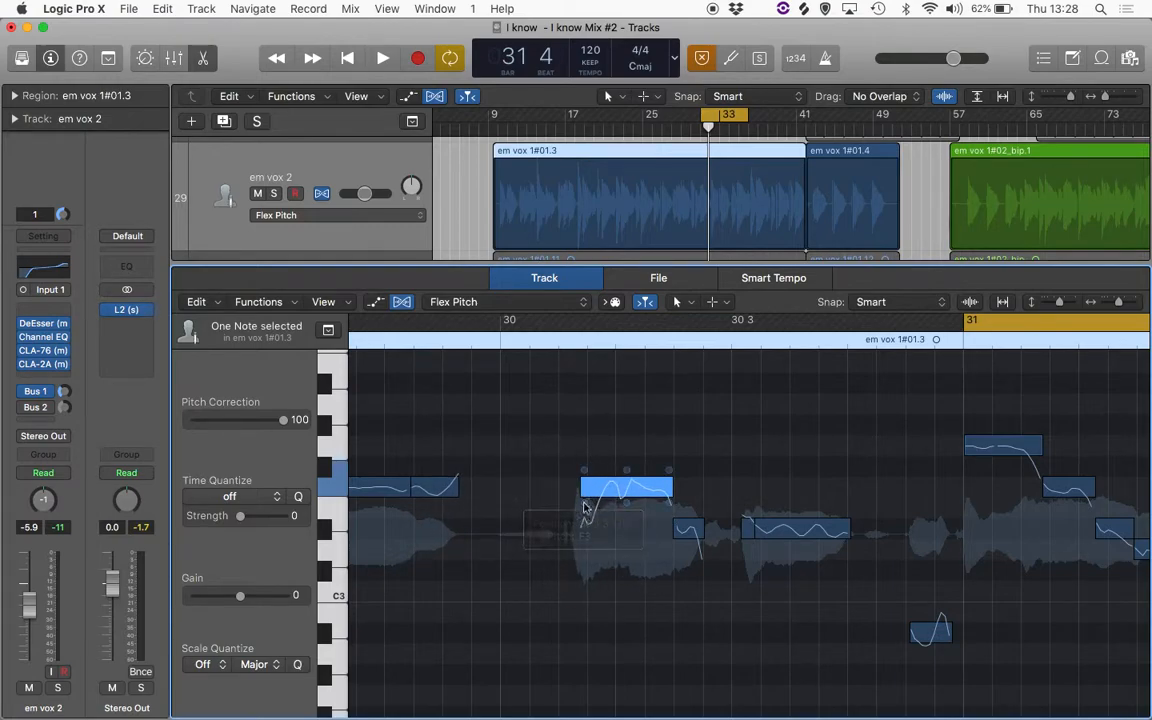
{"action": "mouse_move", "coordinate": [674, 486]}
{"action": "left_mouse_down"}
{"action": "mouse_move", "coordinate": [642, 486]}
{"action": "mouse_move", "coordinate": [664, 486]}
{"action": "left_mouse_up"}
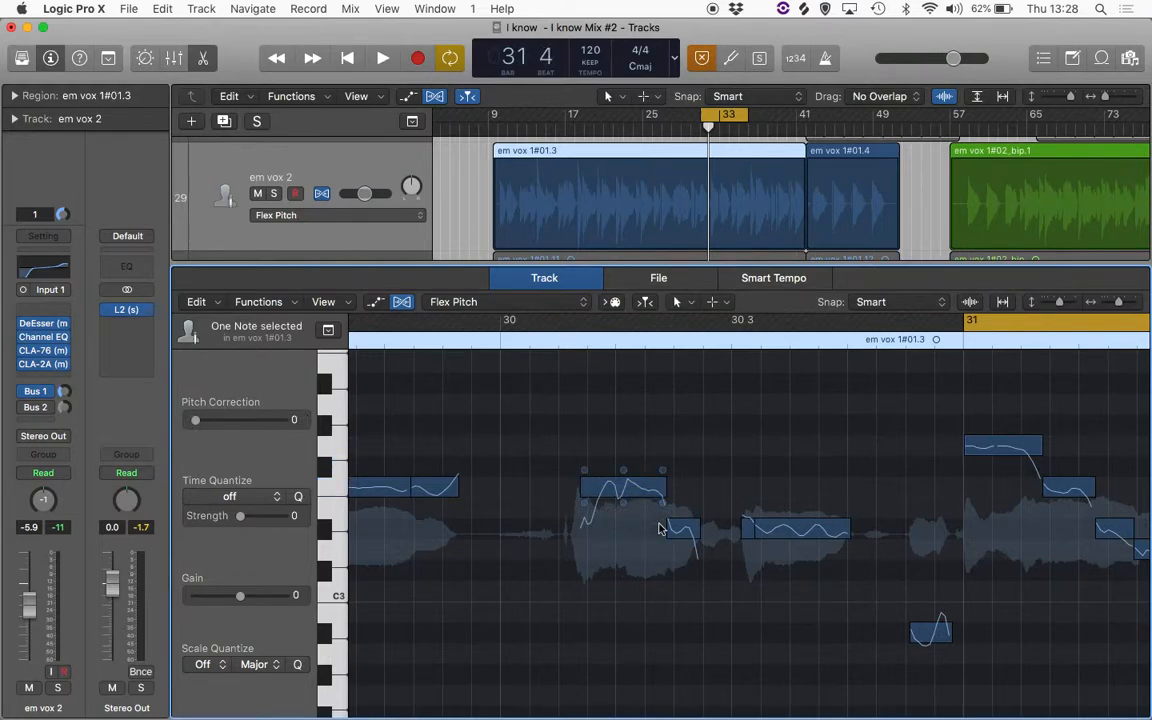
Play the cycle range in the mix, then close the editor area and turn cycle mode off.
{"action": "key", "text": "space"}
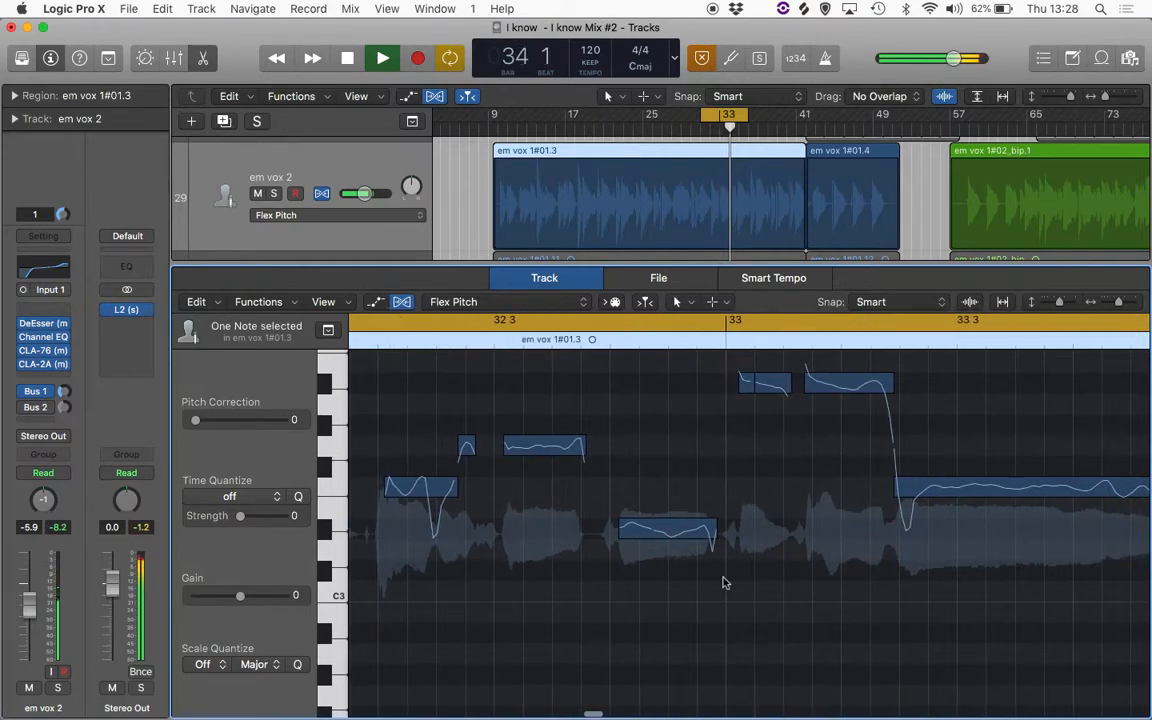
{"action": "key", "text": "p"}
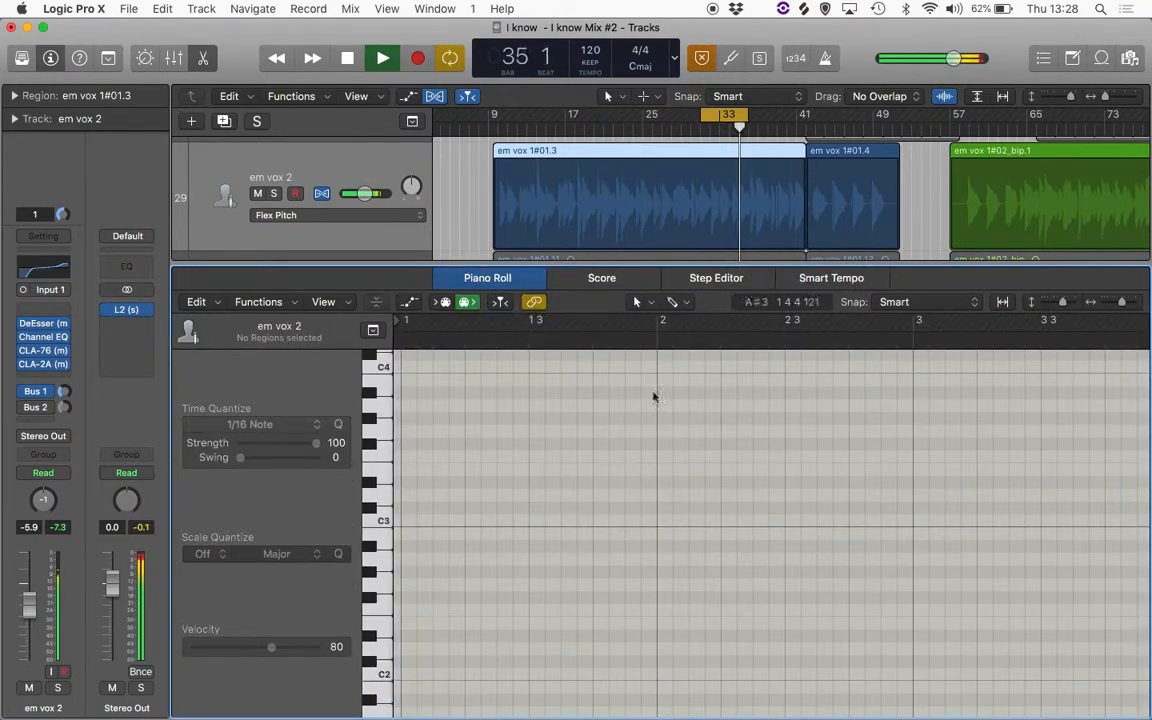
{"action": "key", "text": "p"}
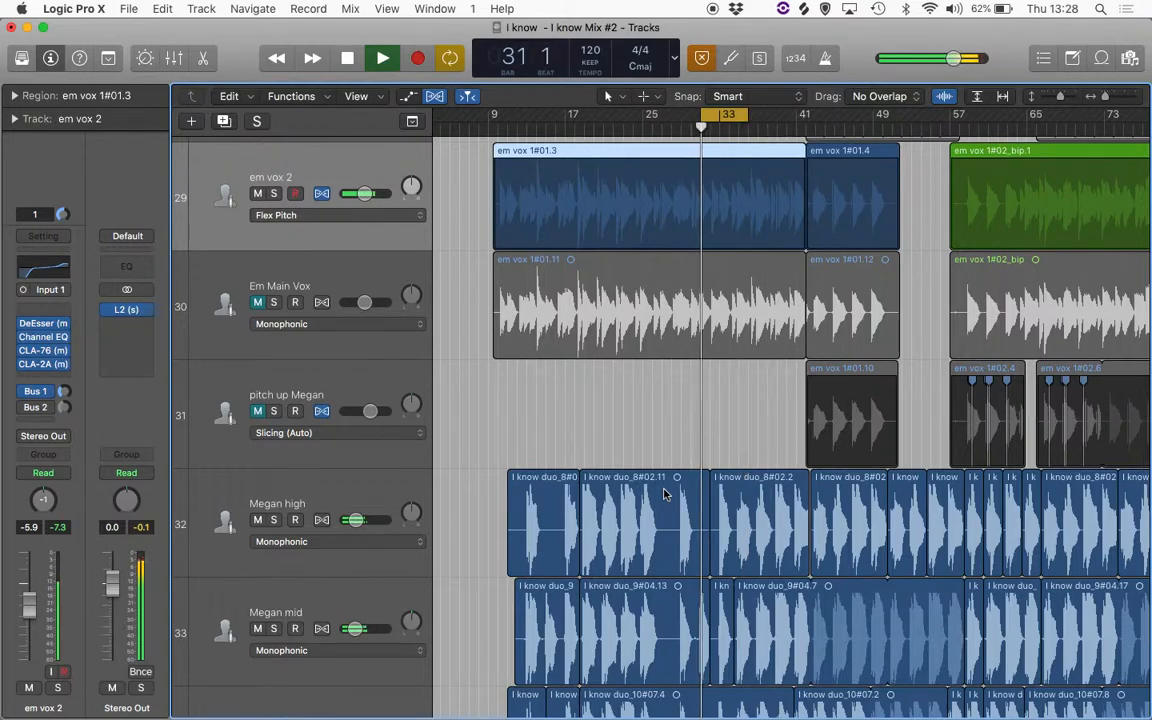
{"action": "key", "text": "space"}
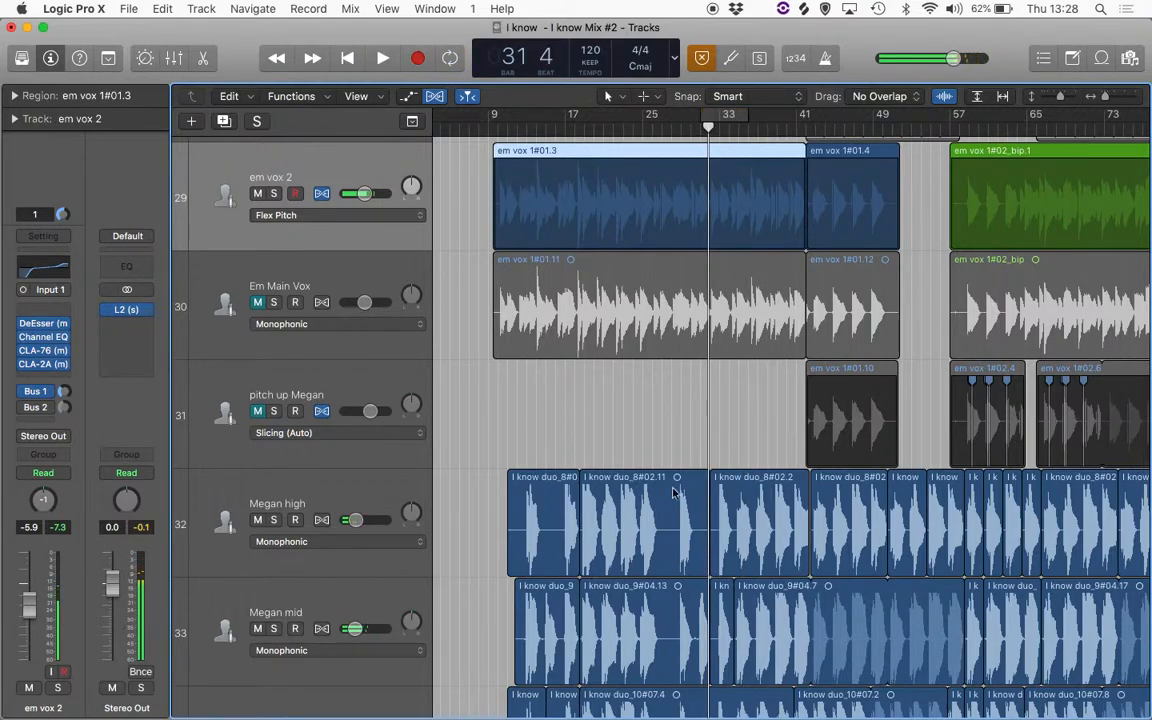
{"action": "scroll", "coordinate": [880, 503], "scroll_direction": "right", "scroll_amount": 2}
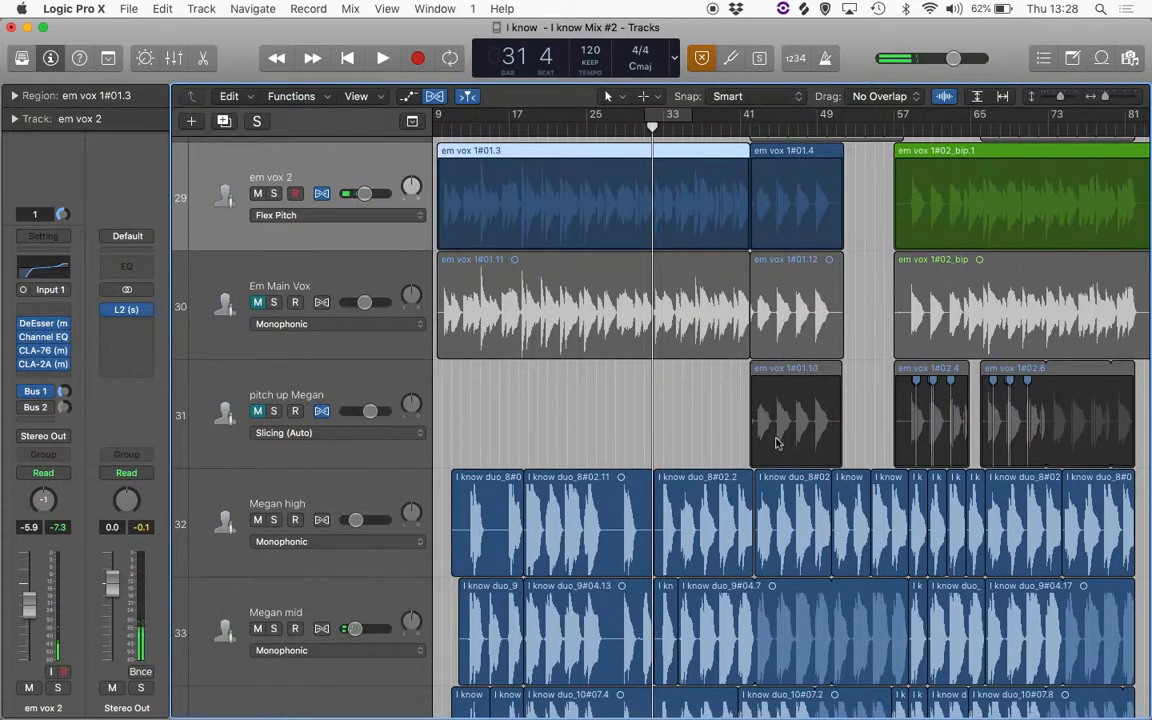